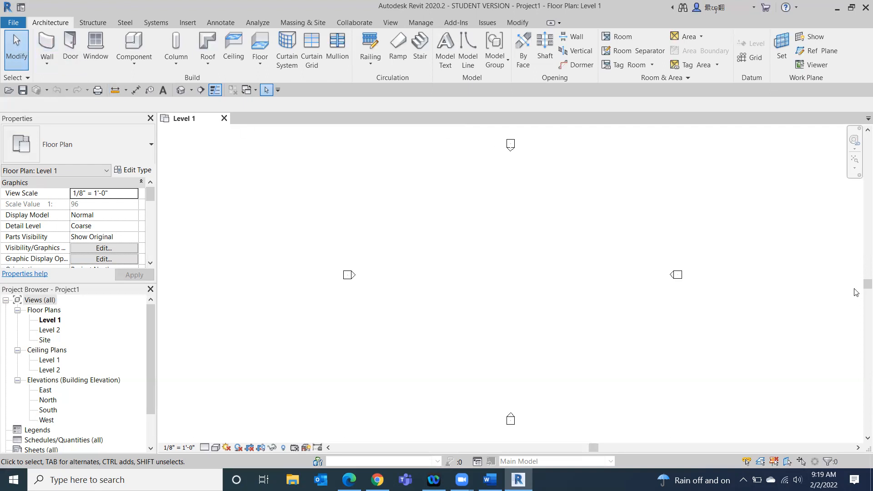
- Start the Wall tool and duplicate the Generic - 8" basic wall type as Wall Interior 4.5" mcm
click(45, 44)
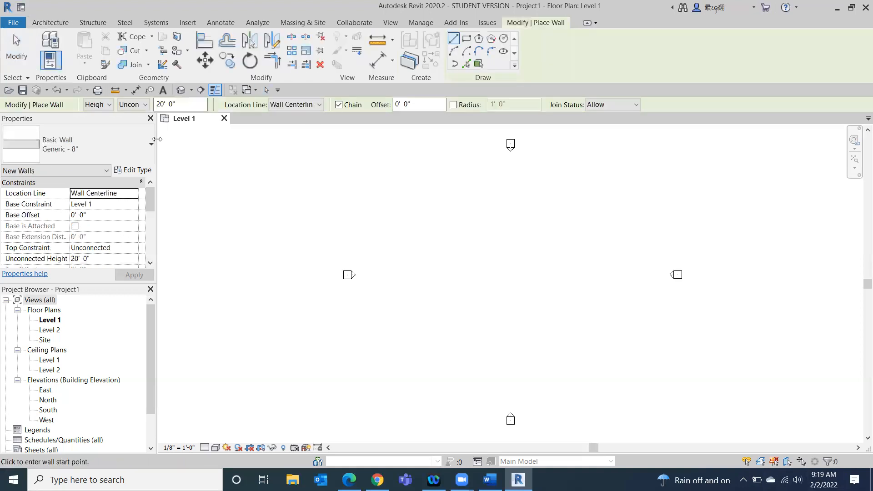
click(124, 149)
drag(144, 194, 149, 314)
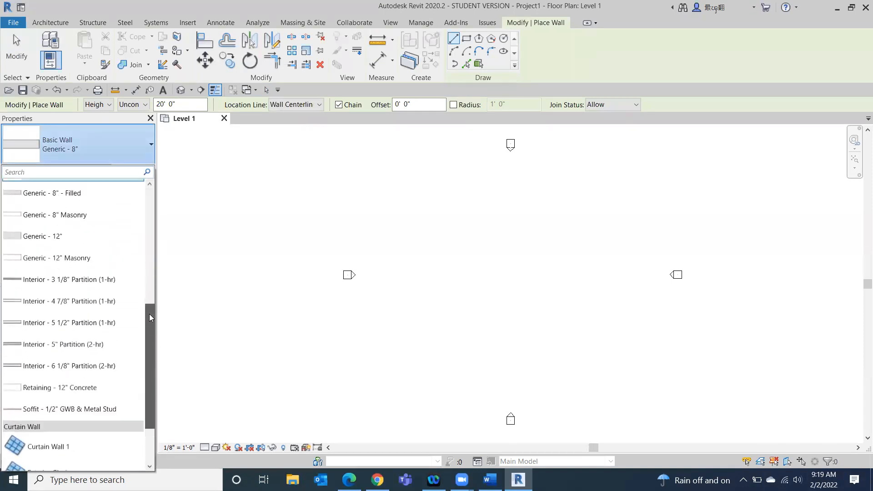
drag(149, 314, 116, 188)
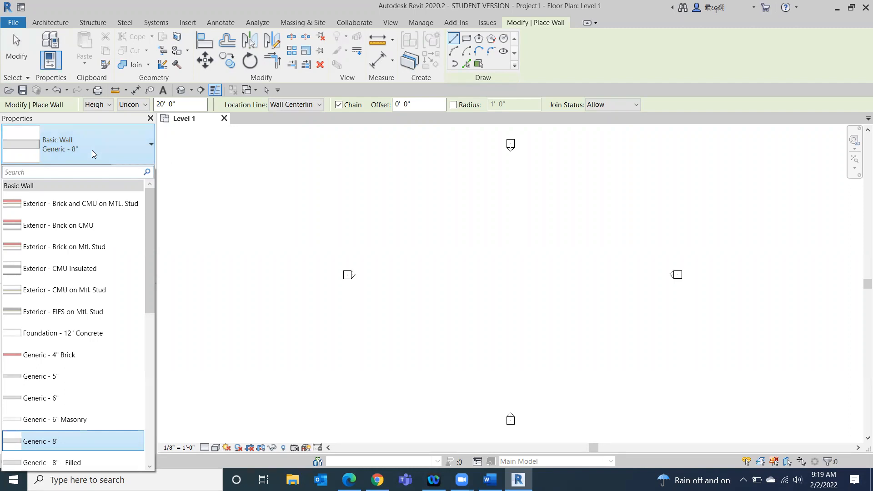
click(111, 147)
click(141, 173)
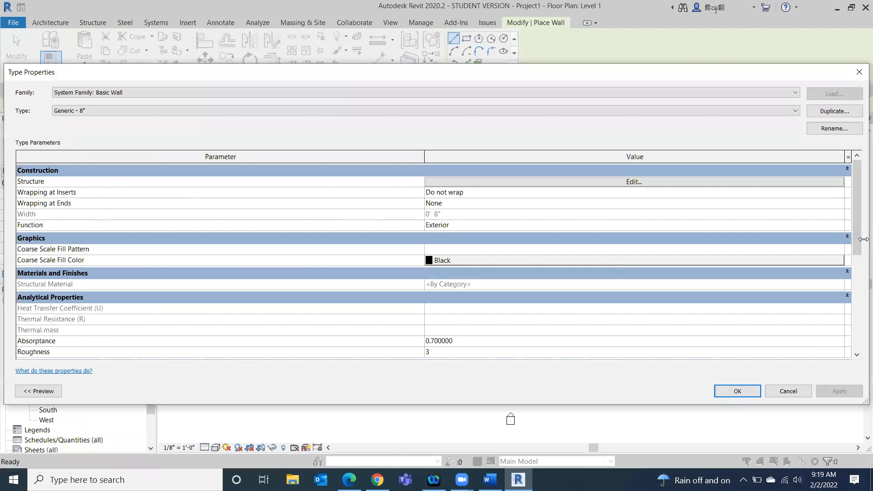
click(834, 111)
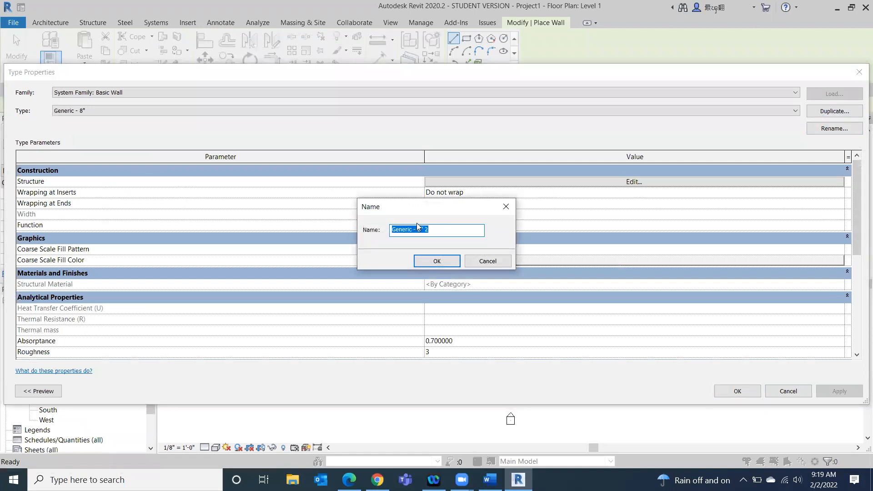
click(451, 231)
drag(451, 230, 379, 231)
text(Wall Interior 4.5" mcm)
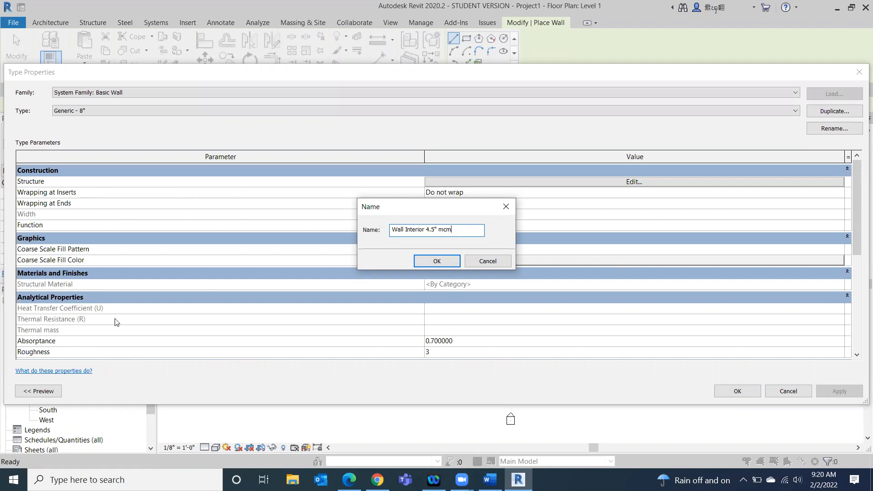
click(426, 266)
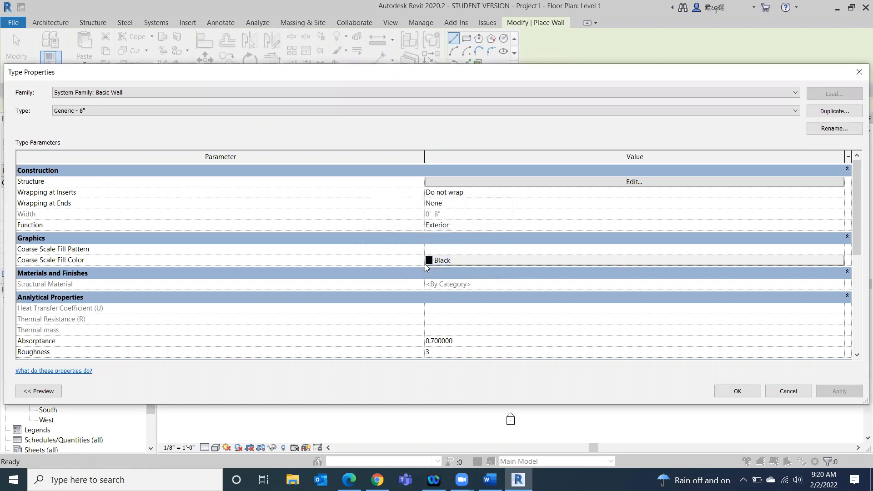
- Insert two layers in the new wall type's structure and arrange one layer outside the core boundary on each side
click(559, 182)
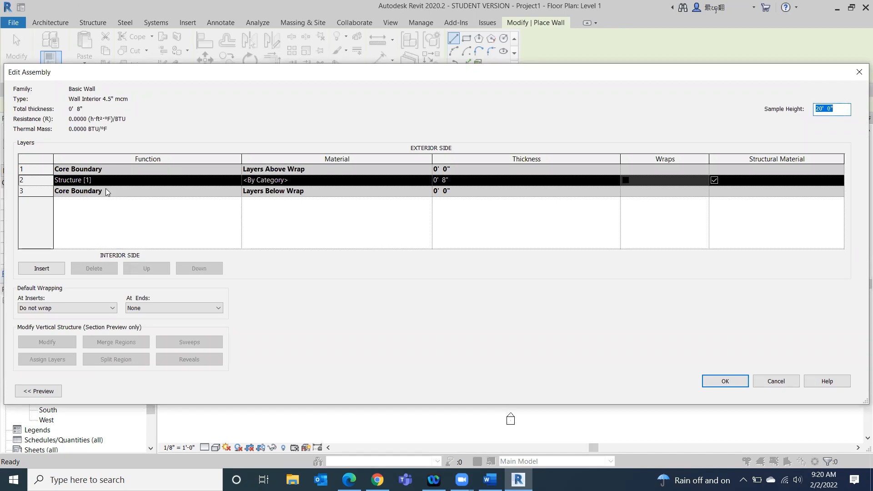
click(38, 392)
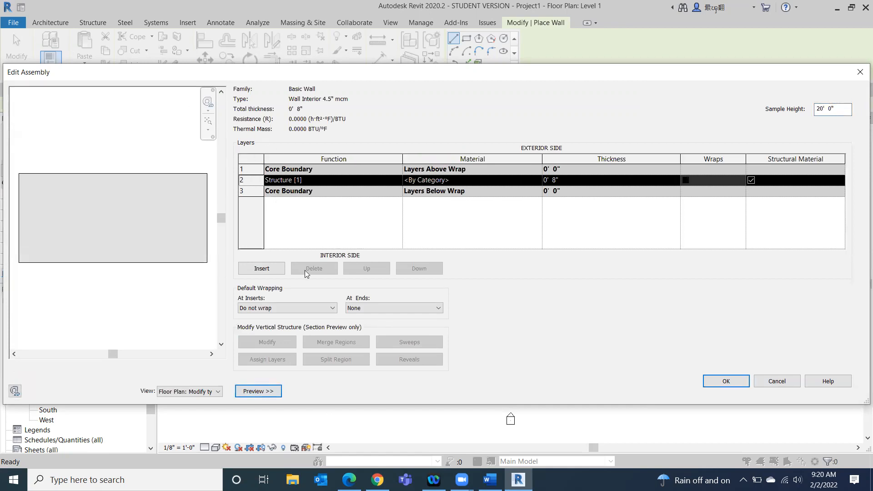
click(262, 269)
click(262, 269)
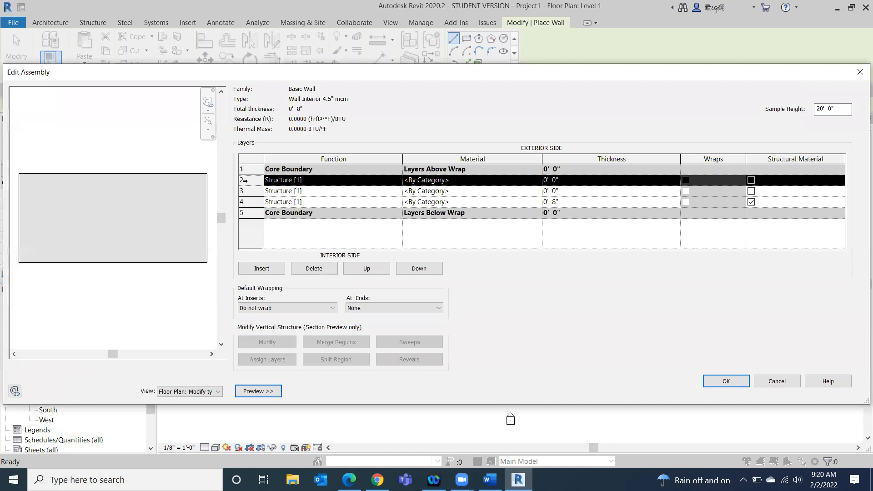
click(362, 269)
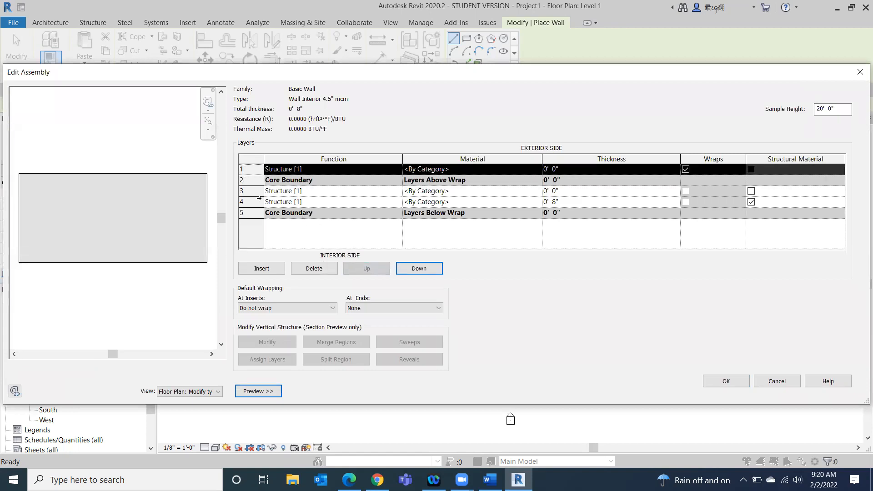
click(249, 201)
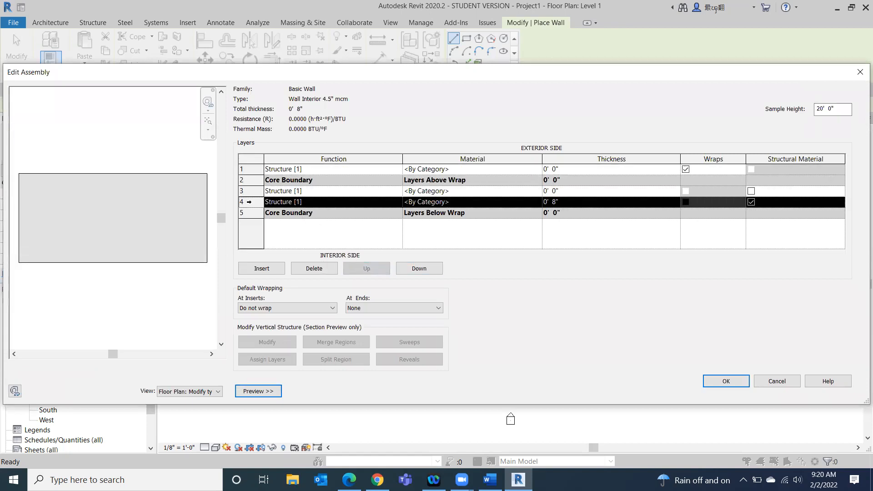
click(419, 269)
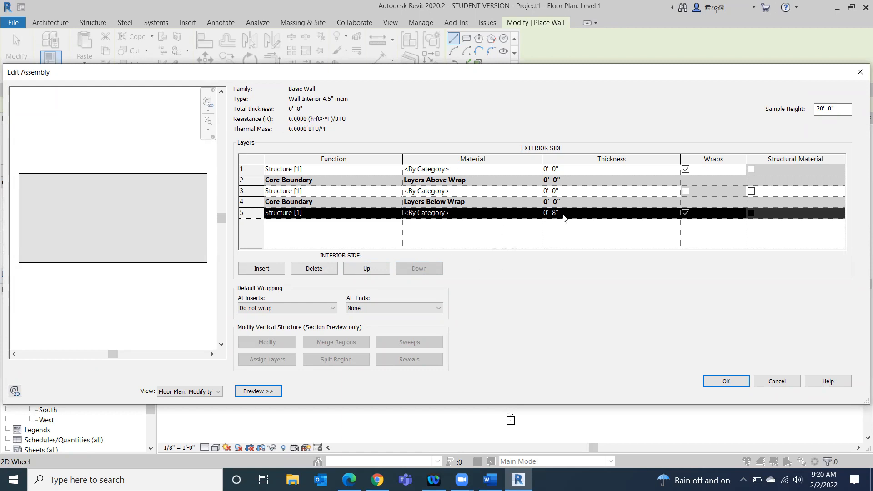
- Set the thickness of both outer layers to 1/2" and of the core structure layer to 3 1/2"
click(557, 170)
drag(561, 171, 527, 171)
text(.)
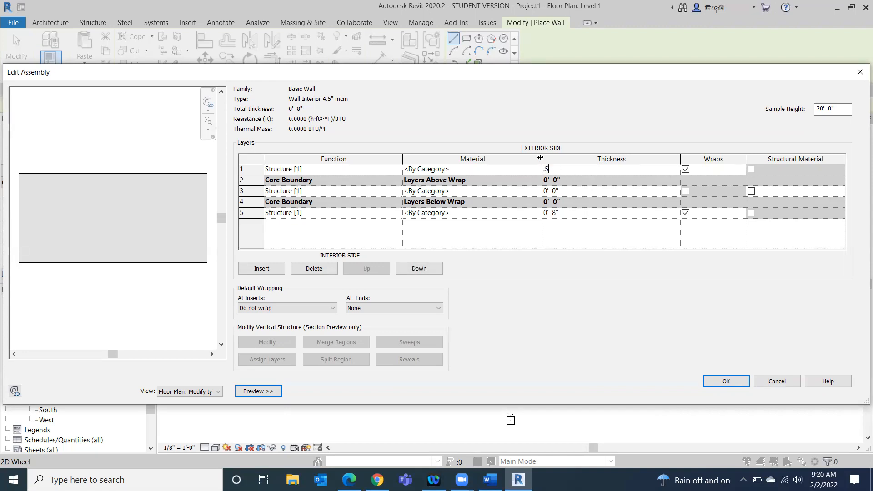
text(5")
key(Tab)
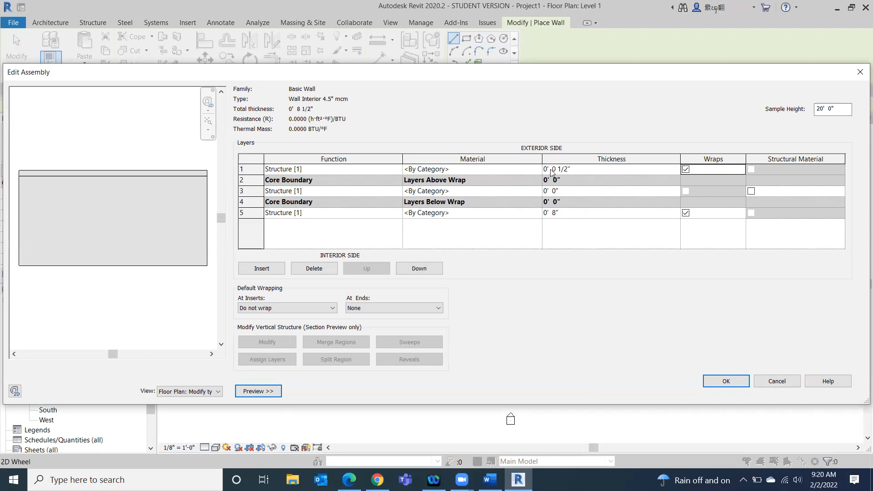
click(562, 192)
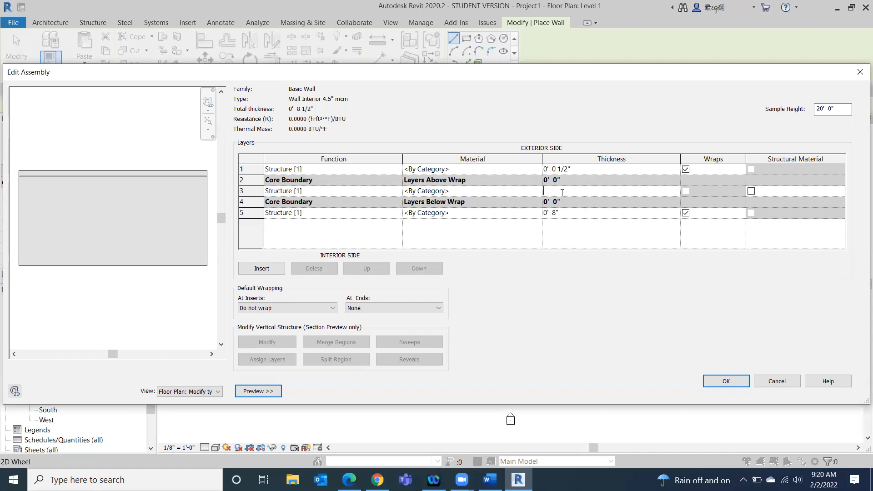
text(3.5)
key(Tab)
click(562, 212)
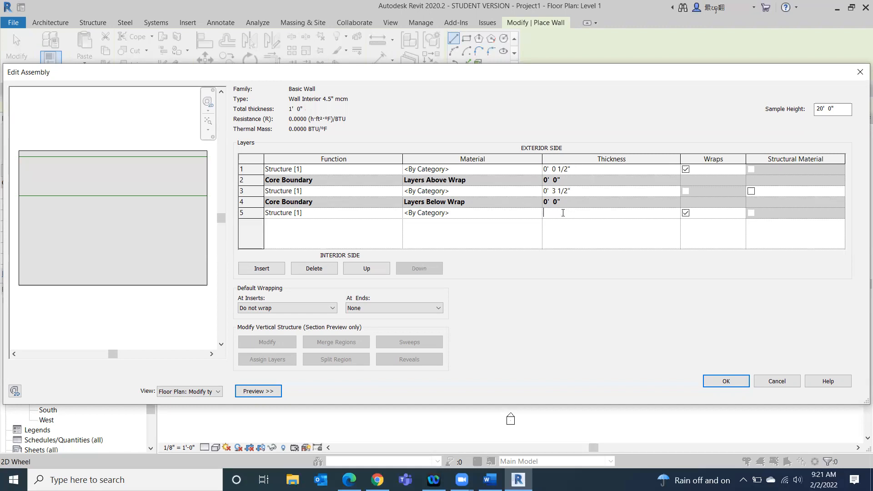
key(Tab)
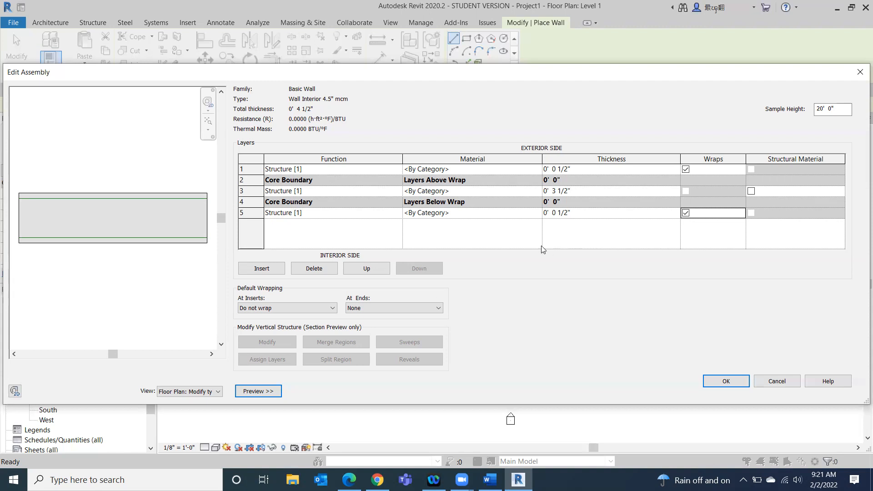
- Set the function of the outermost exterior and interior layers to Finish 2 [5]
click(399, 170)
click(397, 169)
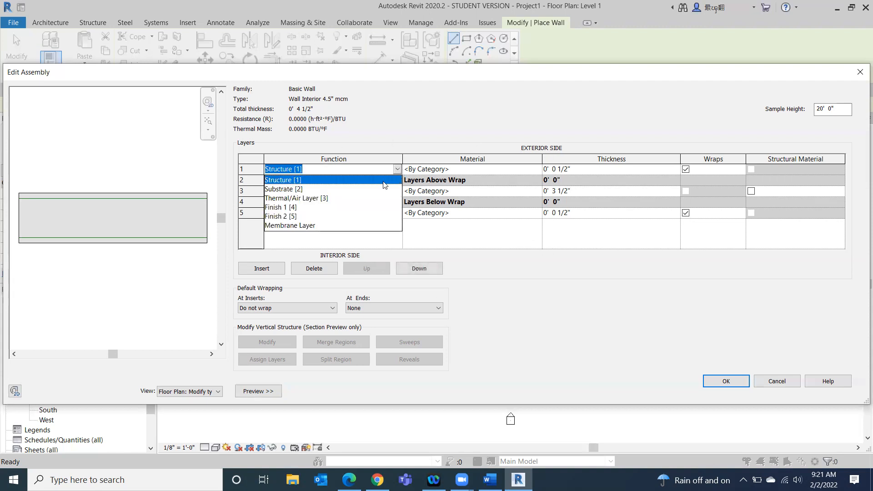
click(285, 217)
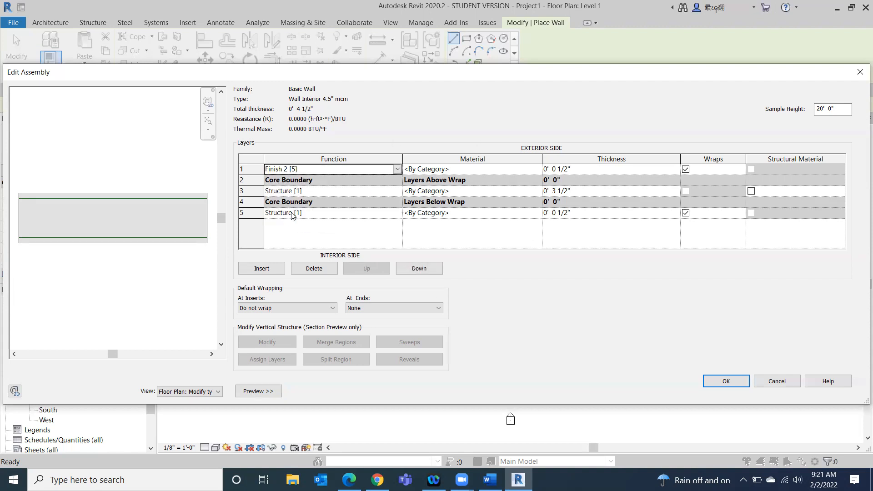
click(398, 213)
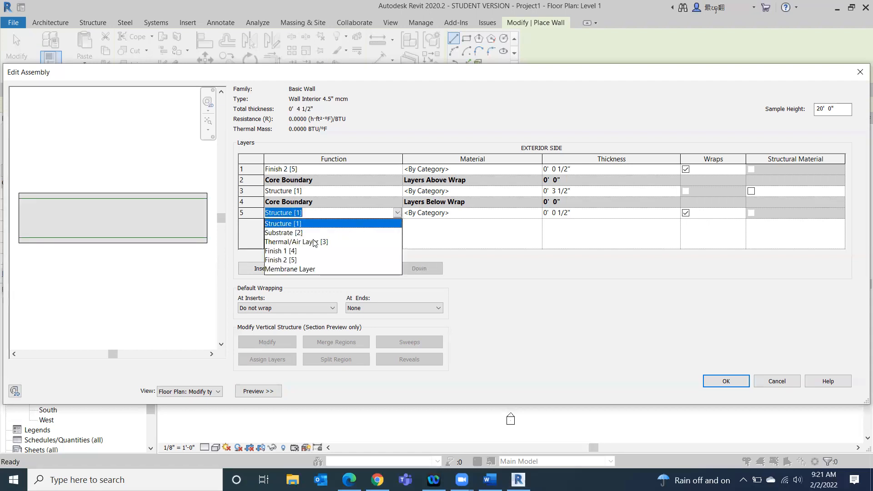
click(291, 261)
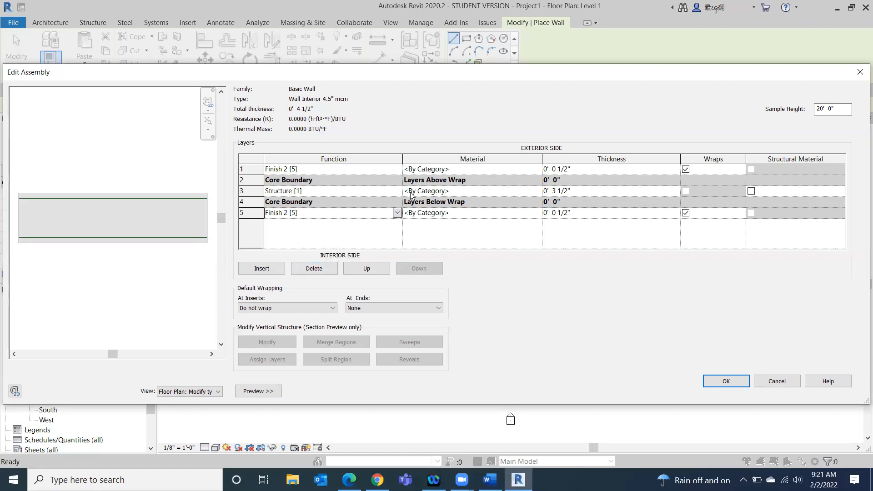
- Assign the Softwood, Lumber material to the core structure layer
click(540, 192)
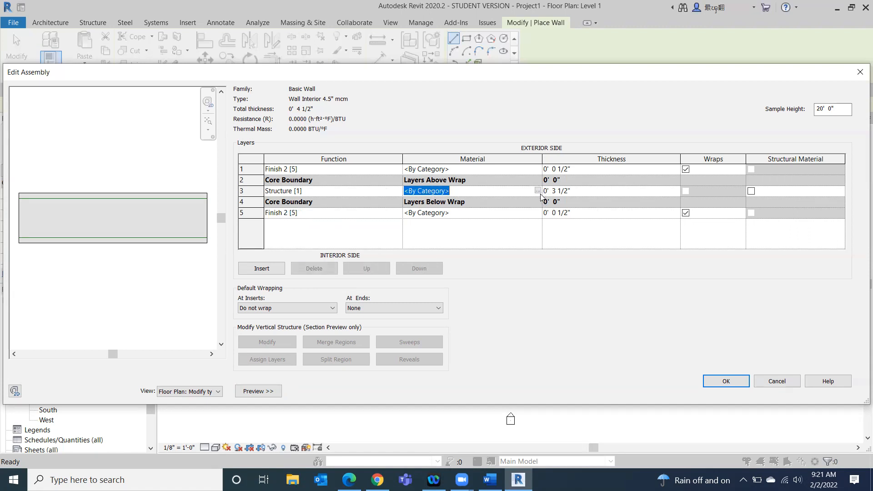
click(538, 190)
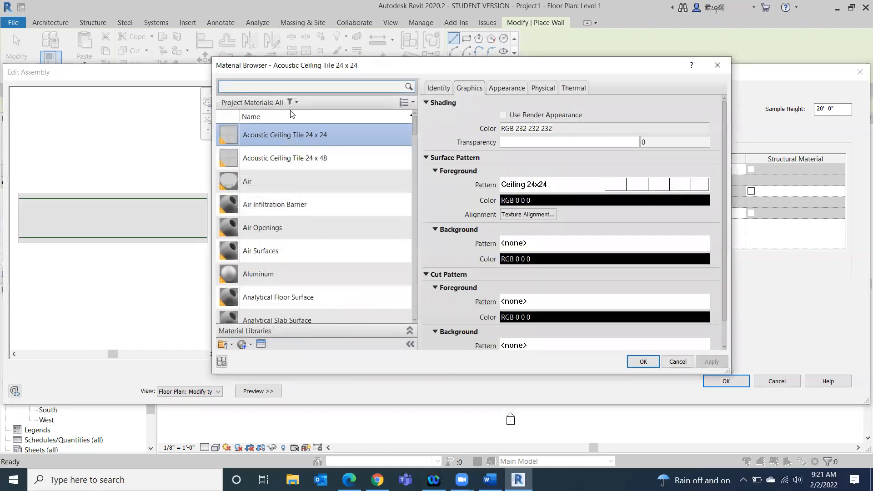
drag(414, 120, 427, 283)
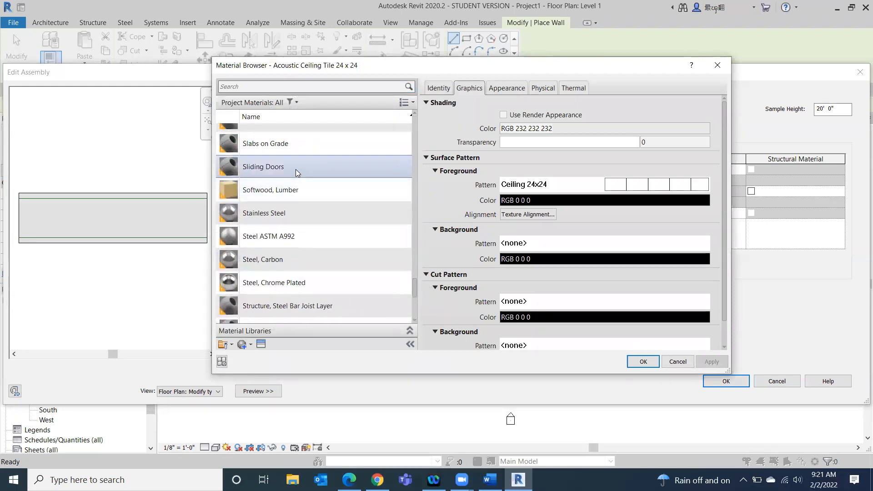
click(293, 188)
double_click(293, 185)
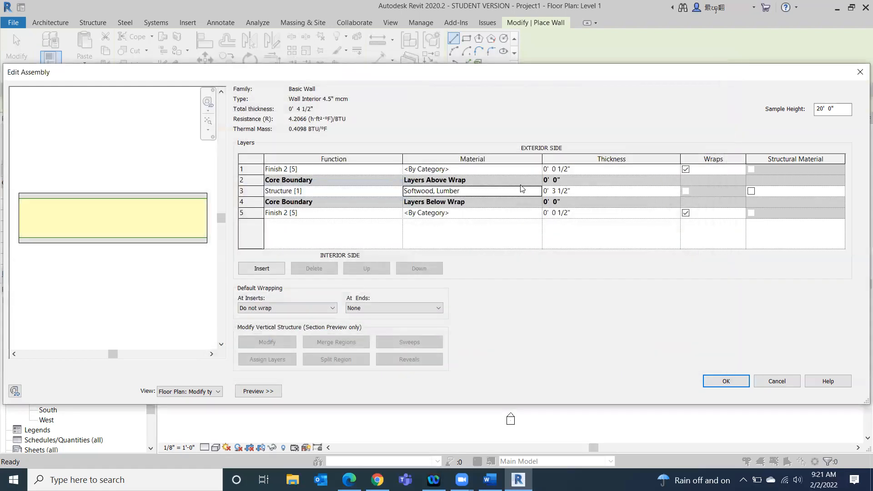
- Enable Use Render Appearance for the shading of the core layer's Softwood, Lumber material
click(535, 191)
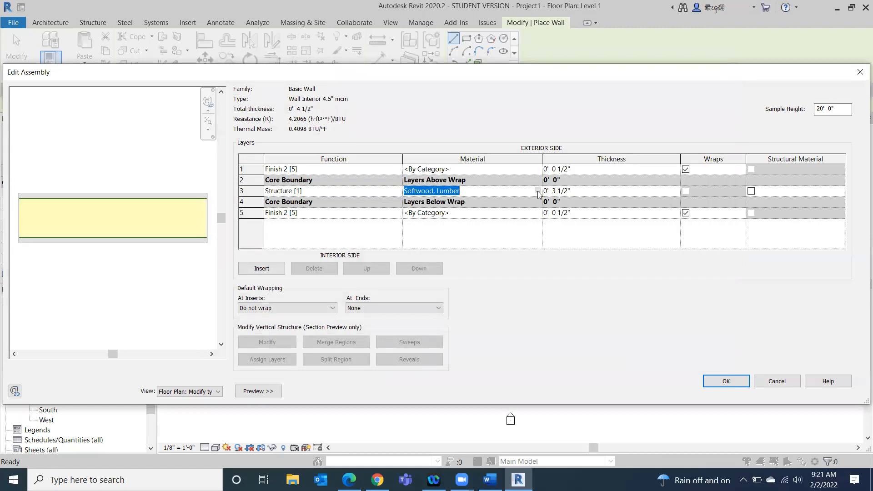
click(538, 191)
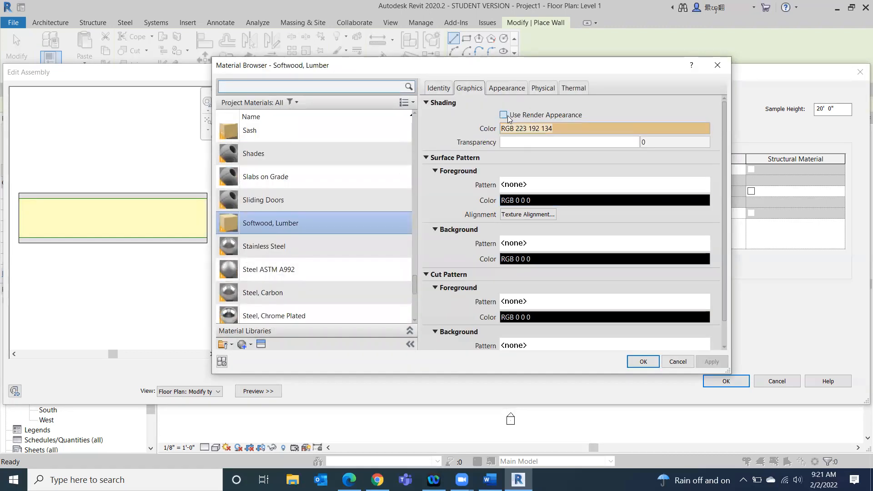
click(504, 115)
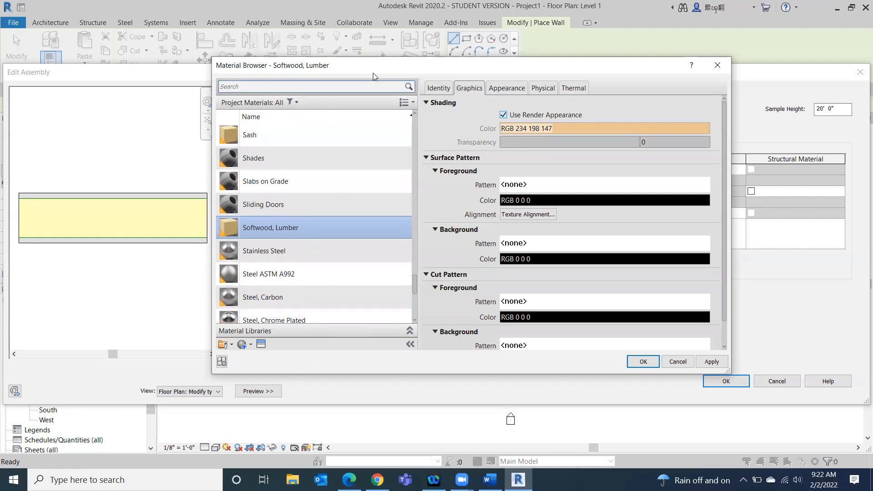
click(511, 89)
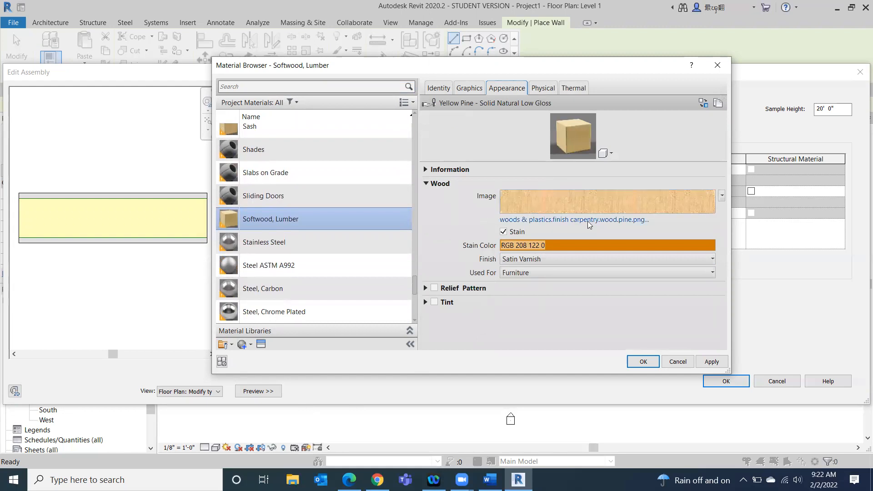
click(468, 88)
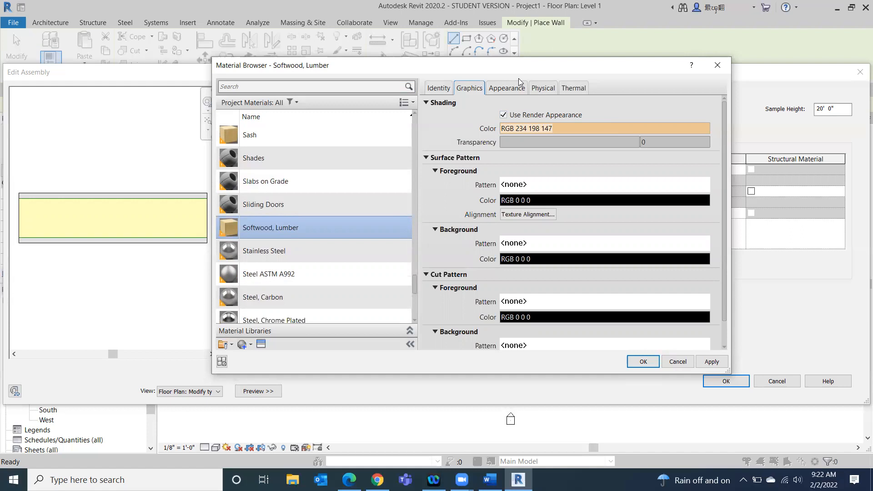
click(641, 362)
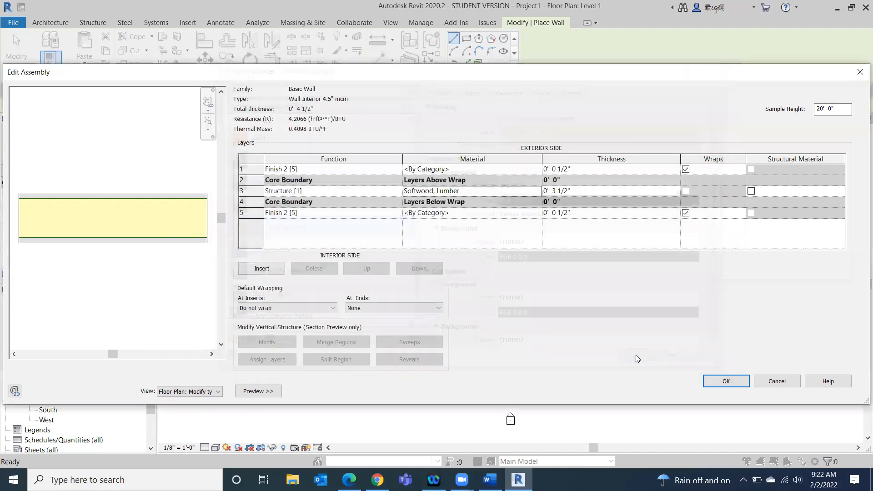
- Assign Gypsum Wall Board to the exterior finish layer and enable Use Render Appearance for that material's shading
click(499, 170)
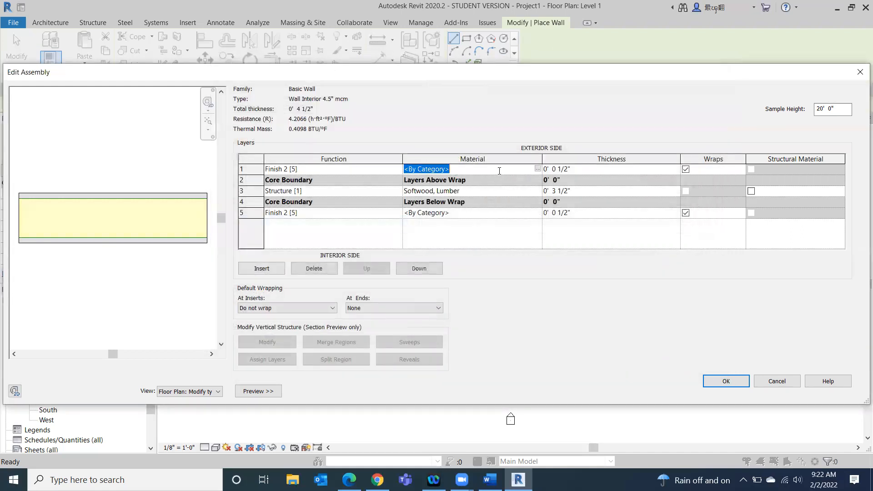
click(537, 169)
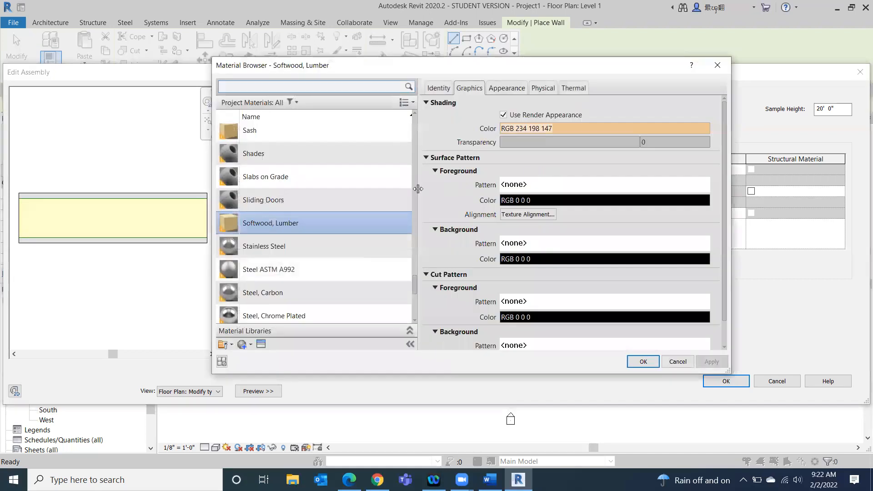
drag(415, 291, 404, 228)
click(279, 174)
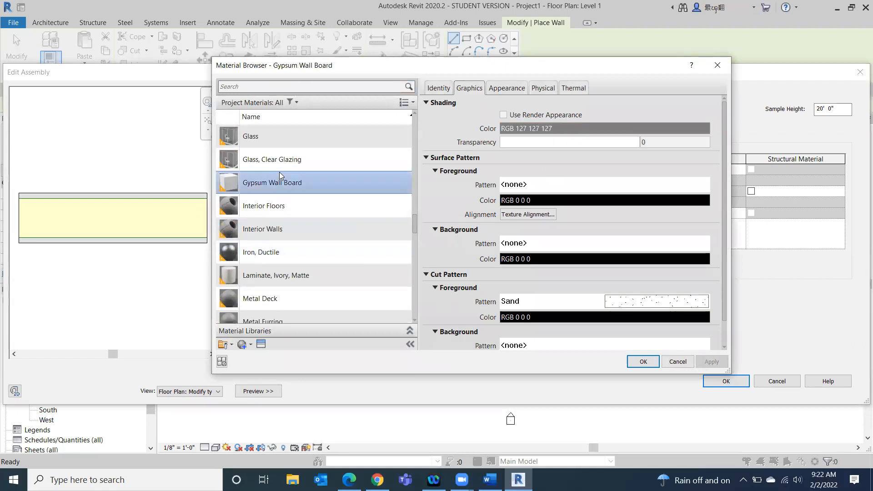
click(504, 115)
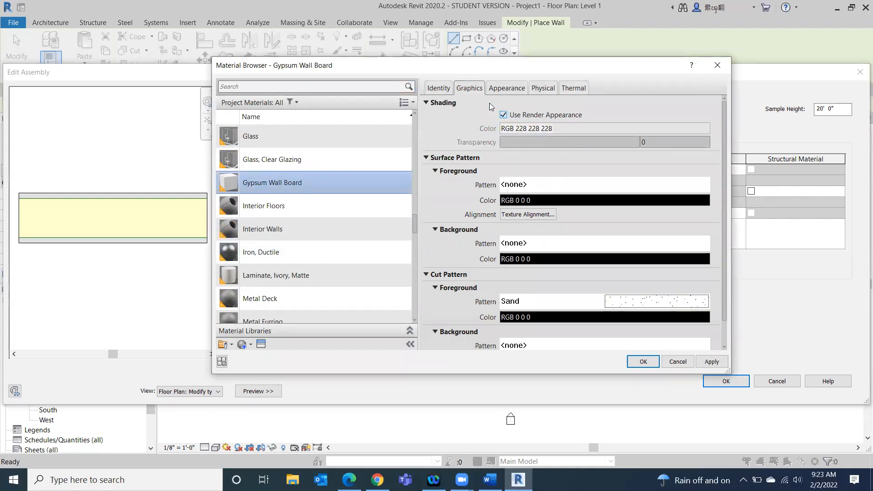
click(641, 361)
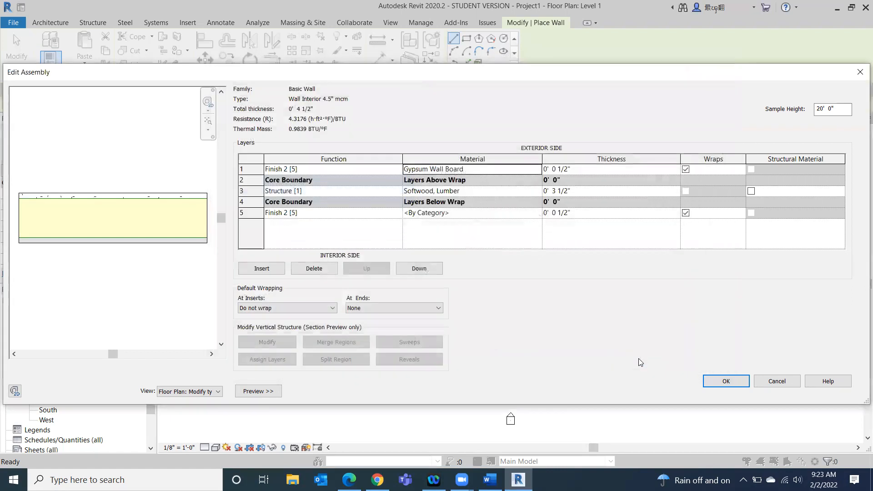
- Assign Gypsum Wall Board to the interior finish layer and accept the assembly and type settings
click(422, 214)
click(538, 213)
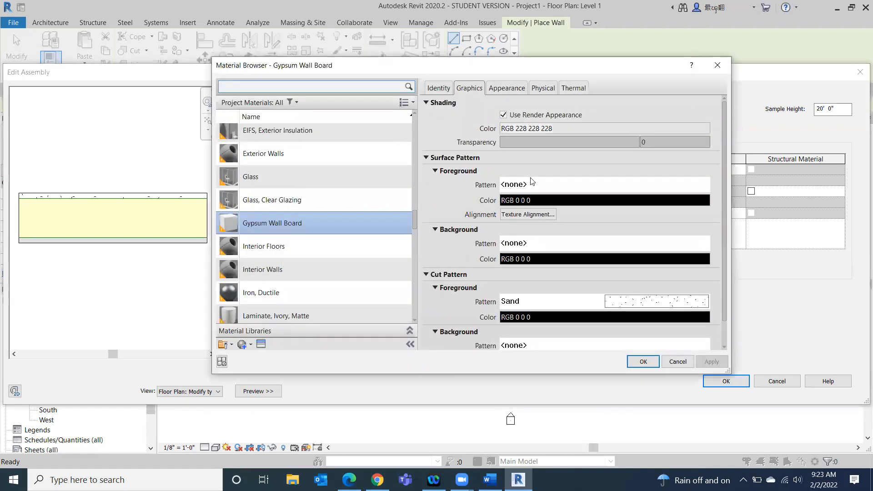
click(643, 362)
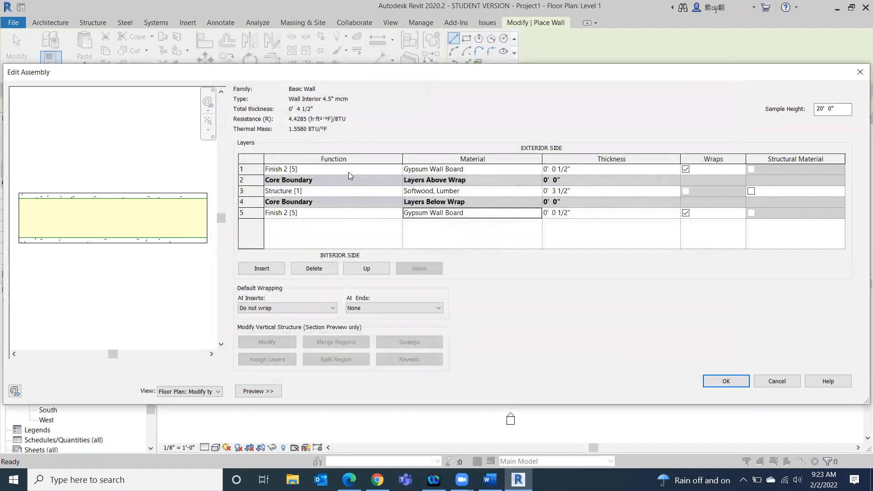
click(737, 383)
click(648, 388)
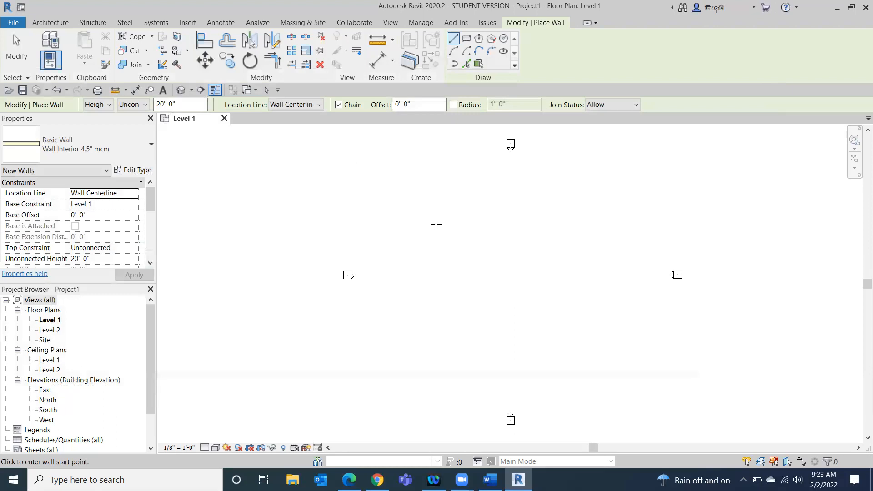
- Draw a closed L-shaped loop of Wall Interior 4.5" mcm walls, 40' wide and 36' high, with a 20' by 16' notch at the upper right
click(423, 209)
click(423, 243)
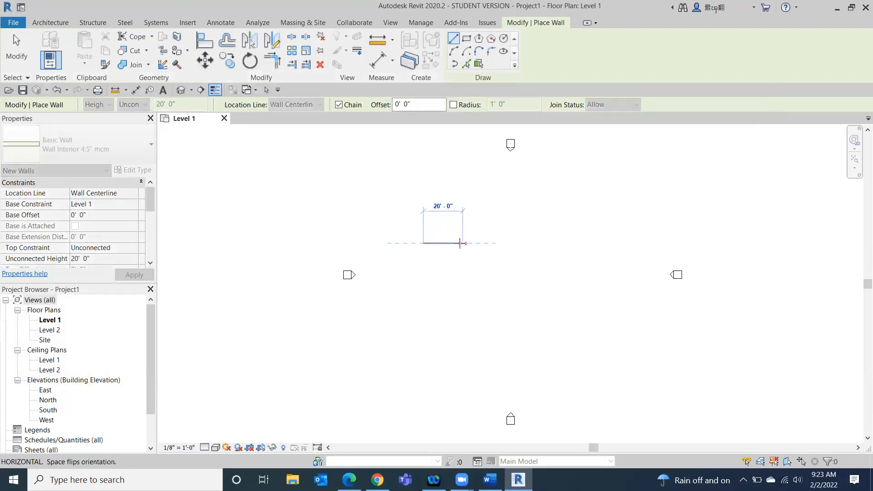
click(462, 244)
click(463, 275)
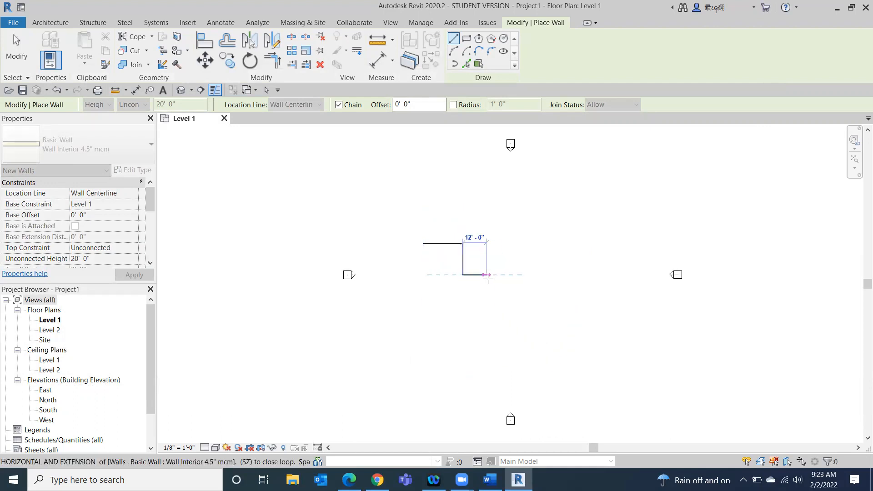
click(502, 274)
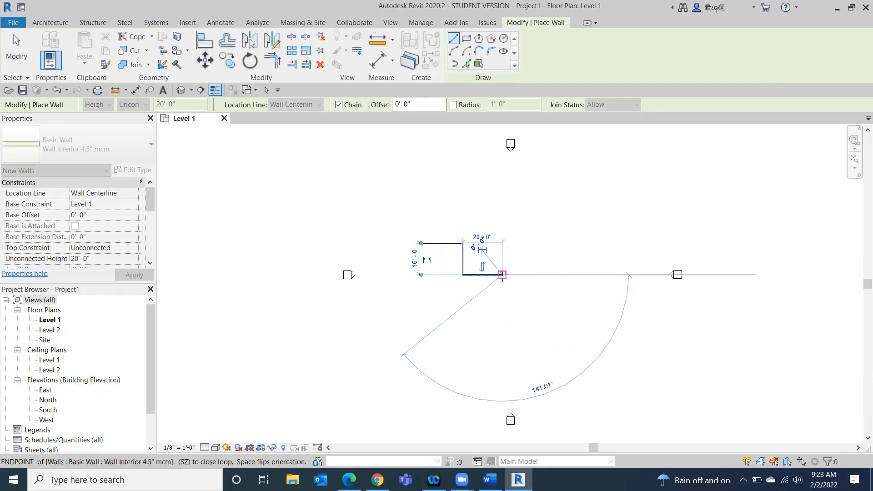
click(503, 314)
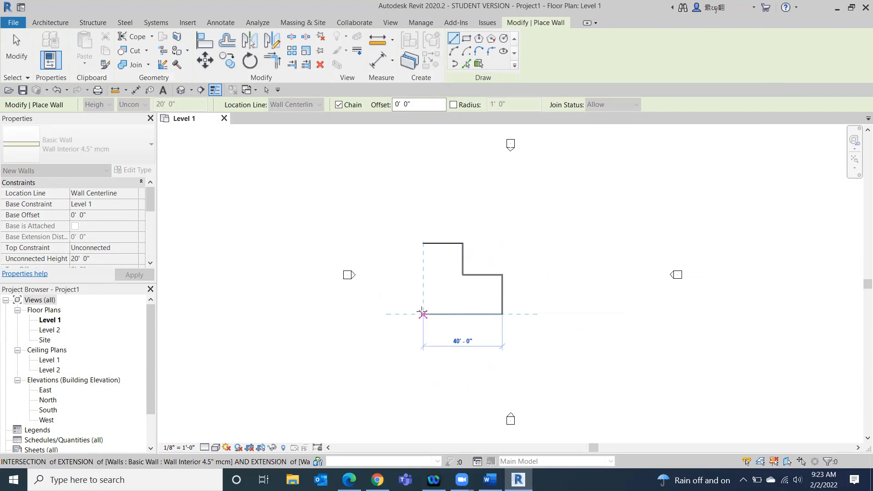
click(423, 313)
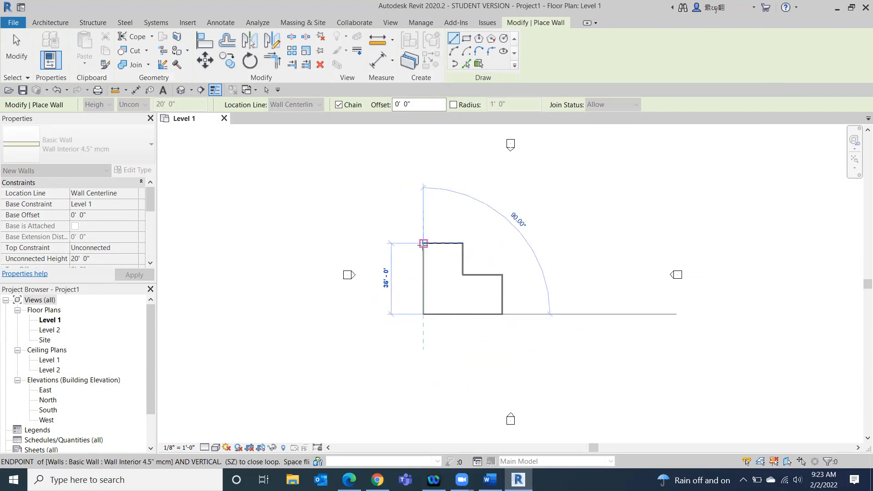
click(423, 243)
key(Escape)
key(Escape)
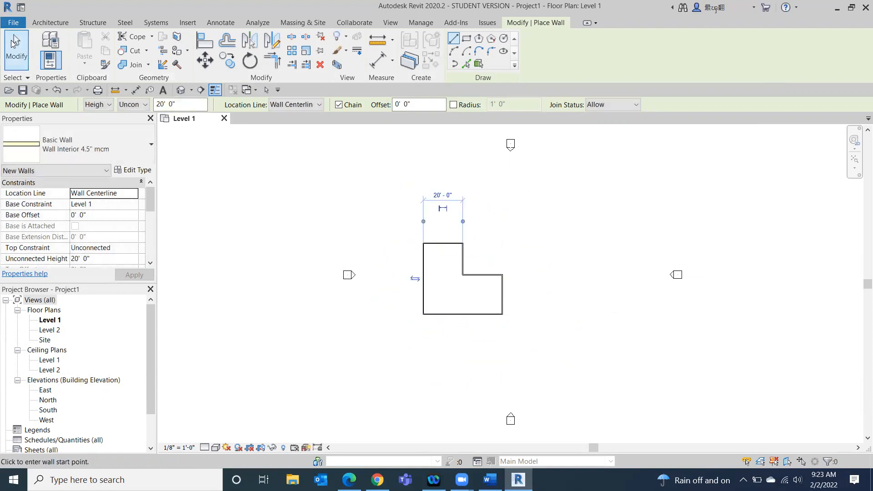
- Examine the L-shaped wall layout up close and as a whole
scroll(459, 249, up, 5)
middle_drag(450, 258, 436, 120)
scroll(384, 183, up, 2)
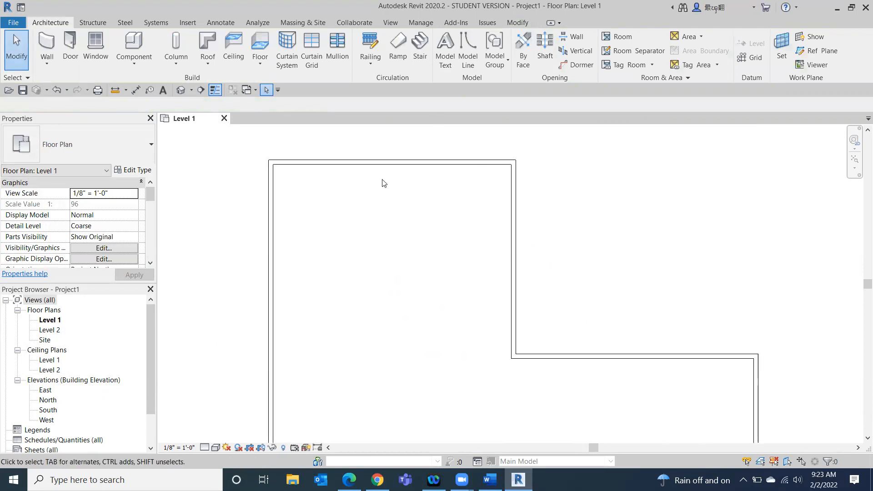
scroll(382, 183, down, 2)
middle_drag(384, 187, 394, 217)
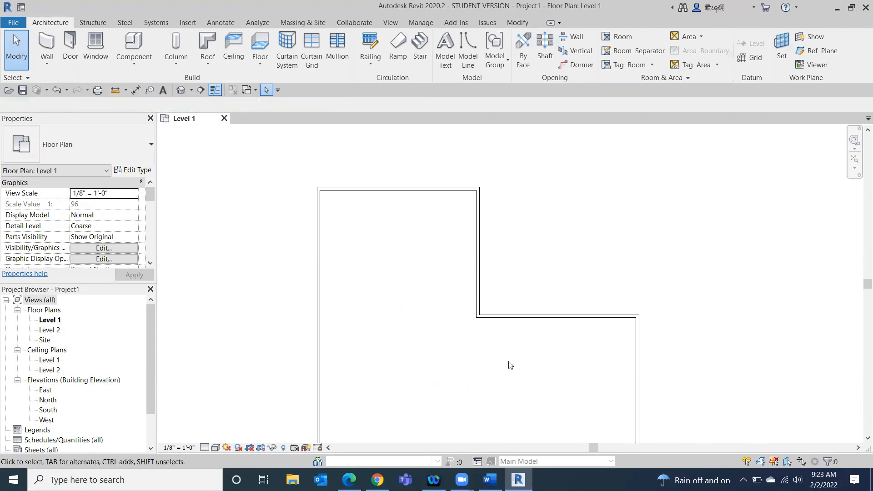
middle_drag(508, 364, 601, 411)
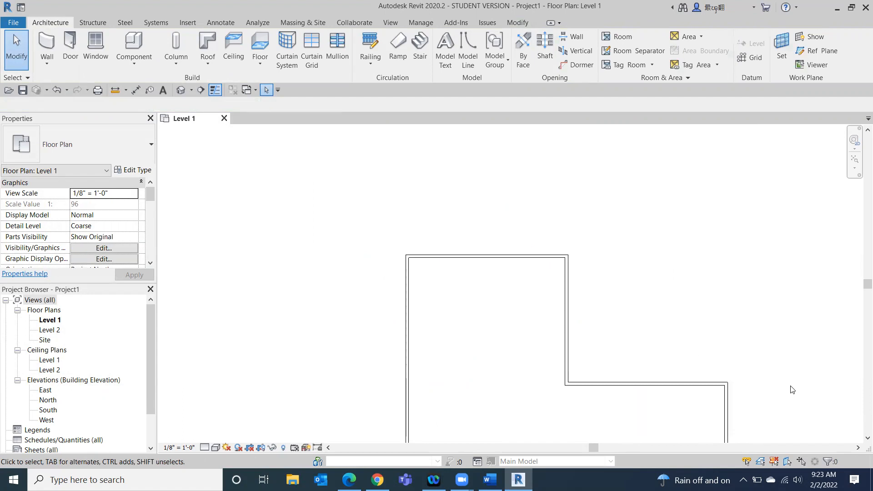
scroll(607, 314, down, 2)
scroll(593, 272, down, 1)
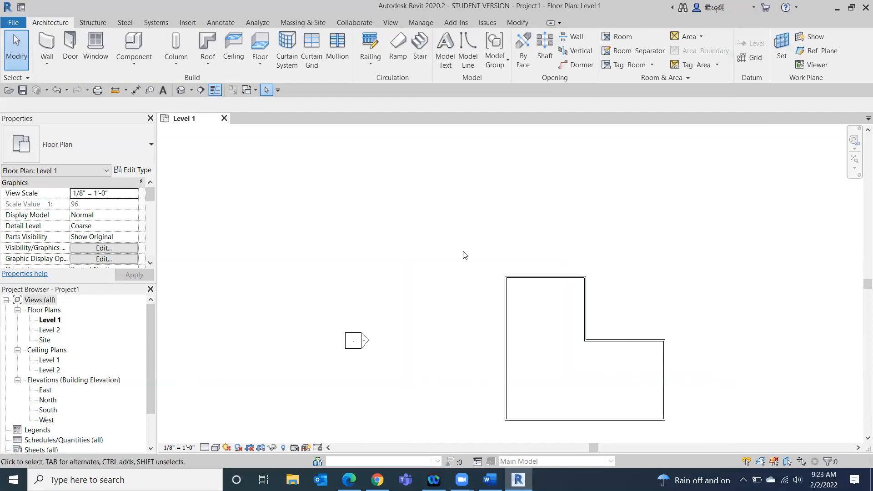
- Shift the upper witness line of the top wall's temporary dimension to that wall's outer face
click(545, 277)
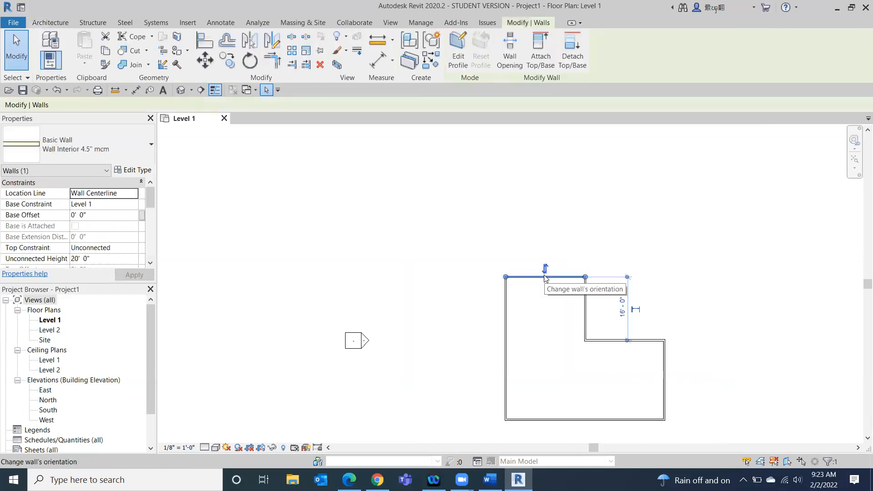
scroll(617, 301, up, 3)
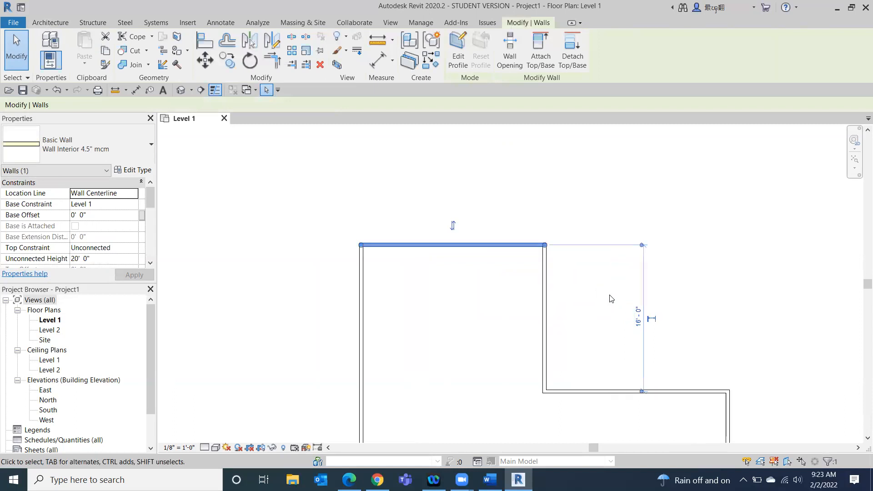
scroll(569, 271, up, 1)
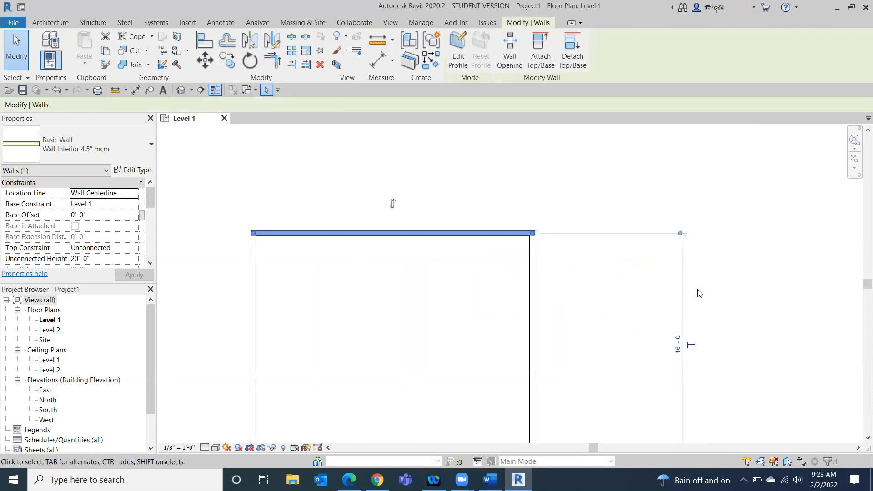
scroll(600, 230, up, 1)
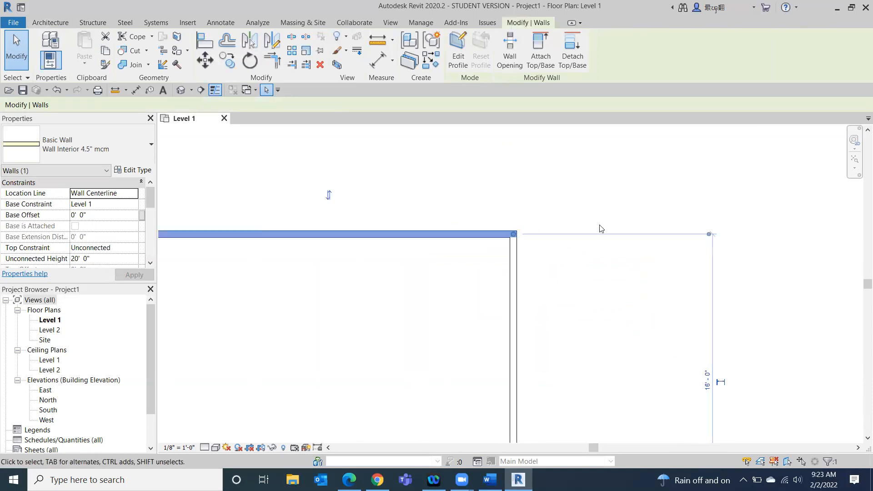
click(600, 236)
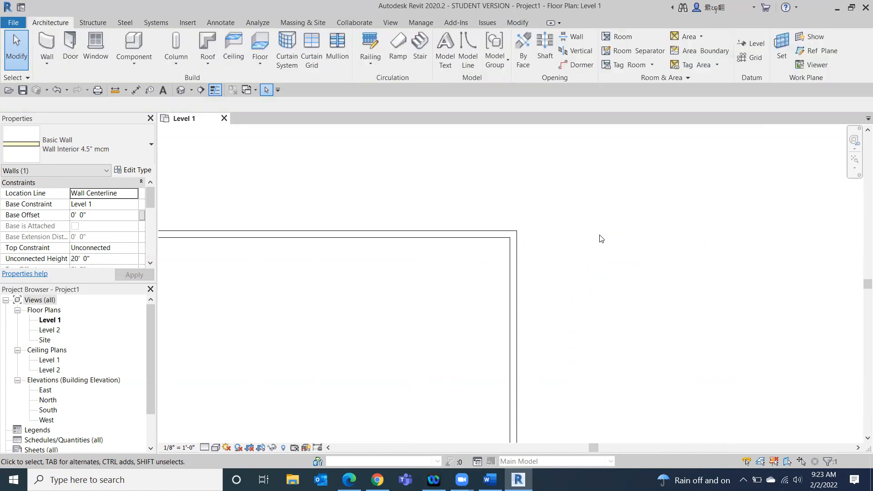
click(271, 234)
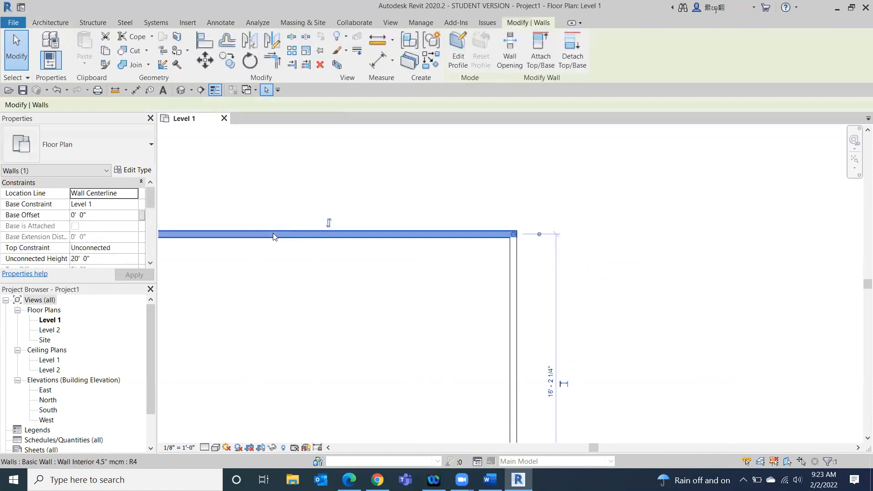
click(539, 236)
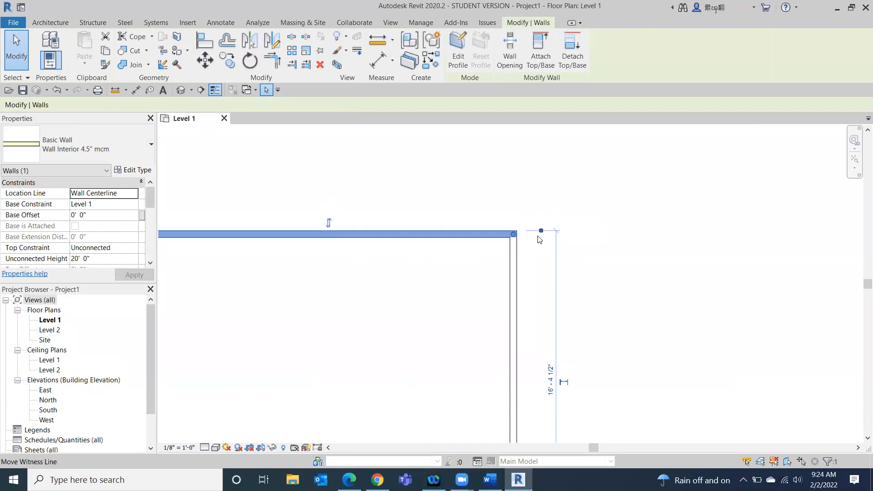
- Cycle the dimension's lower witness line through the reference positions of the notch's horizontal wall
middle_drag(619, 303, 585, 171)
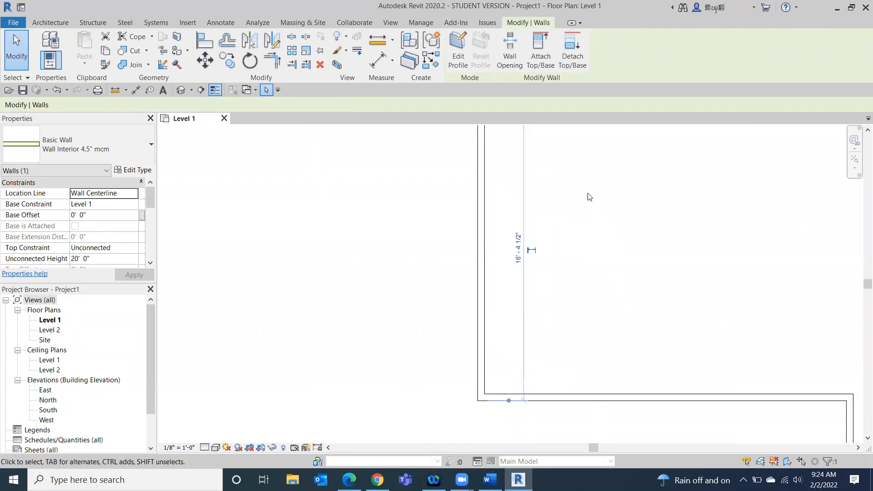
click(509, 401)
click(509, 400)
click(514, 402)
click(521, 400)
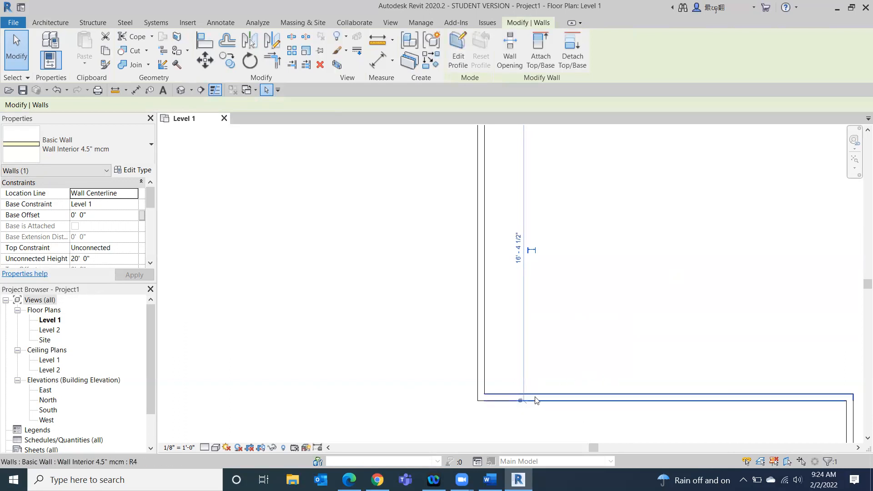
- Shift the upper witness line to the top wall's inner face and set its distance to the notch's horizontal wall to 20'
scroll(545, 406, down, 2)
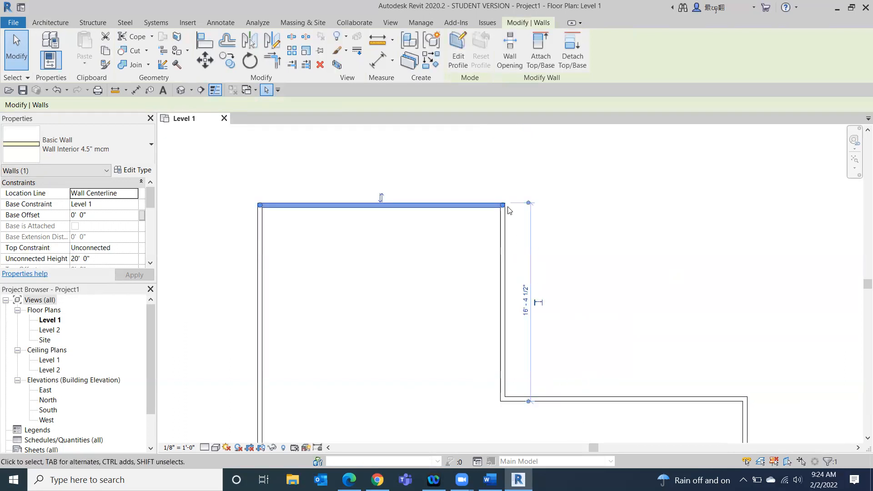
drag(527, 204, 528, 208)
click(527, 303)
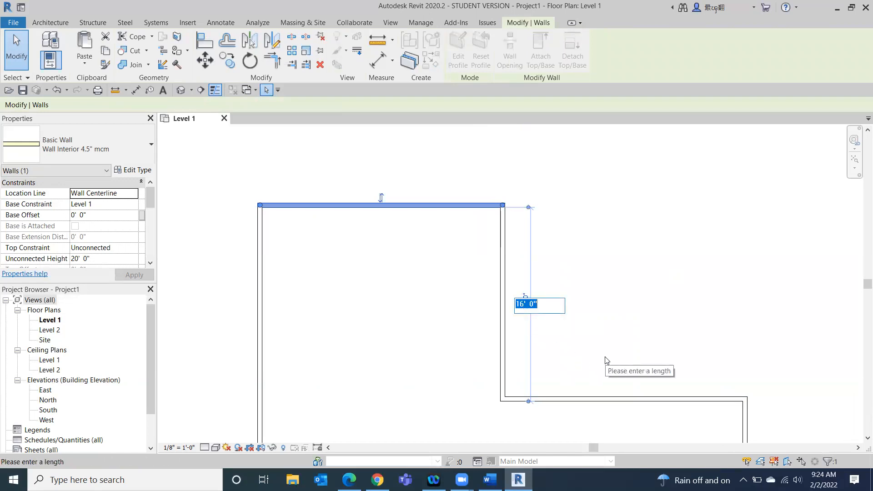
text(20)
key(Return)
key(Return)
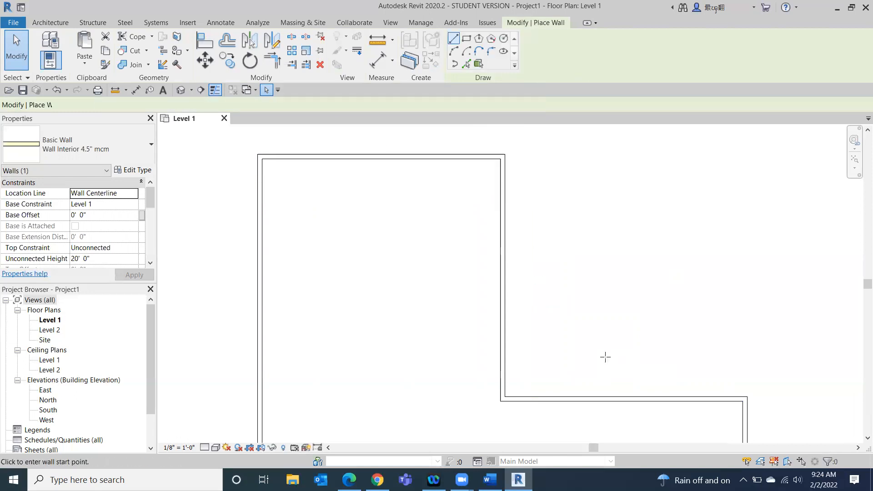
scroll(637, 346, down, 4)
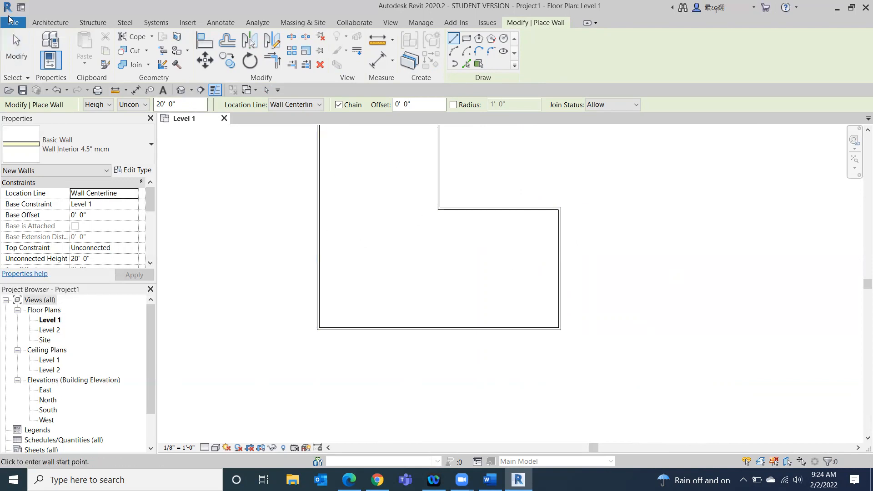
click(16, 44)
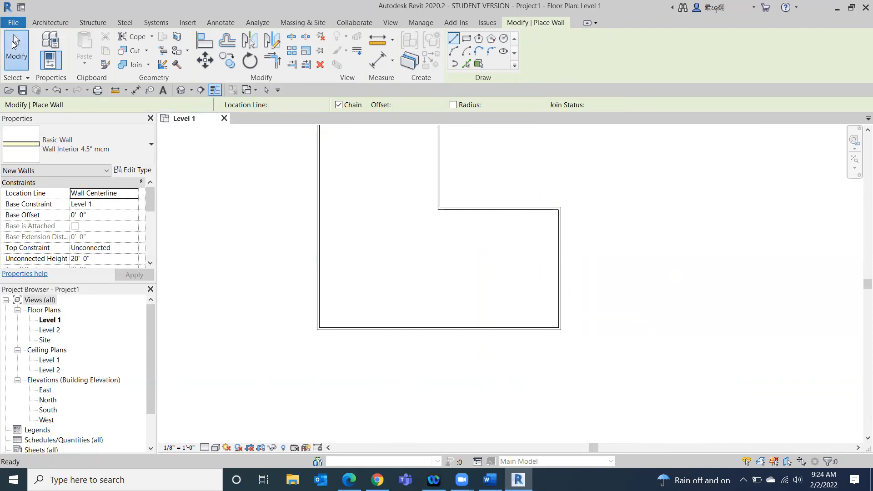
- Shift the right witness line of the far-right wall's temporary dimension to that wall's inner face
click(557, 277)
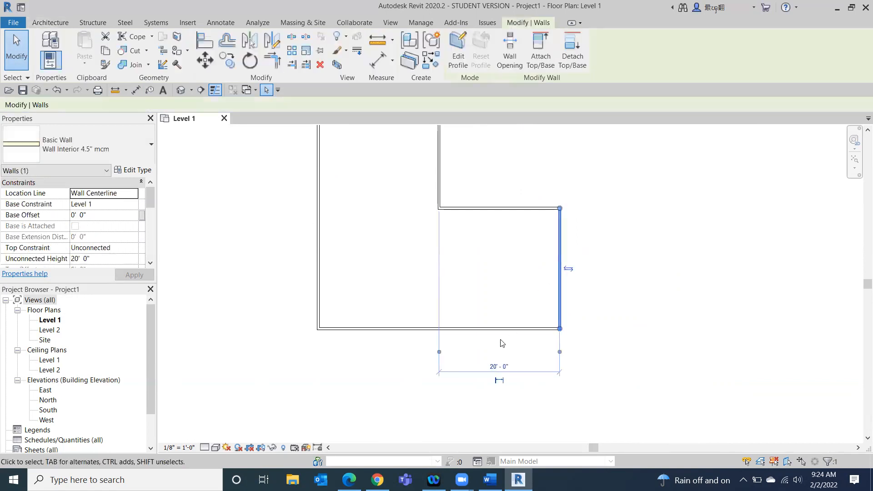
scroll(474, 376, up, 3)
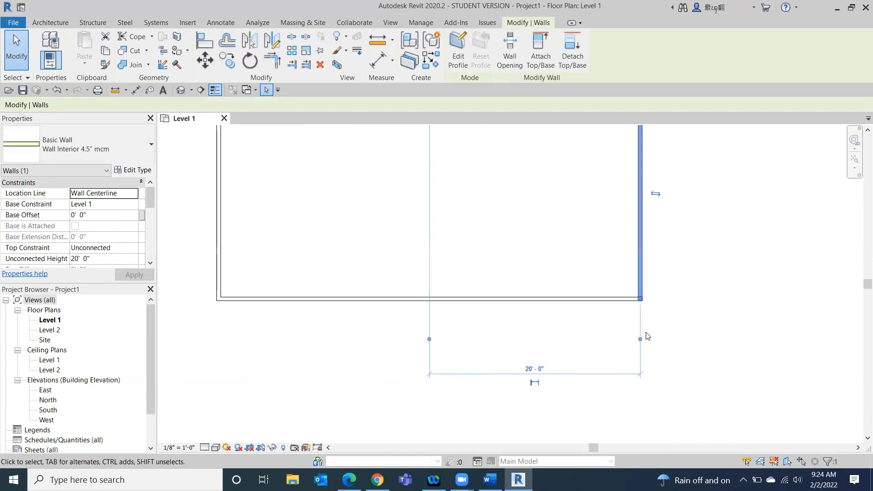
click(641, 340)
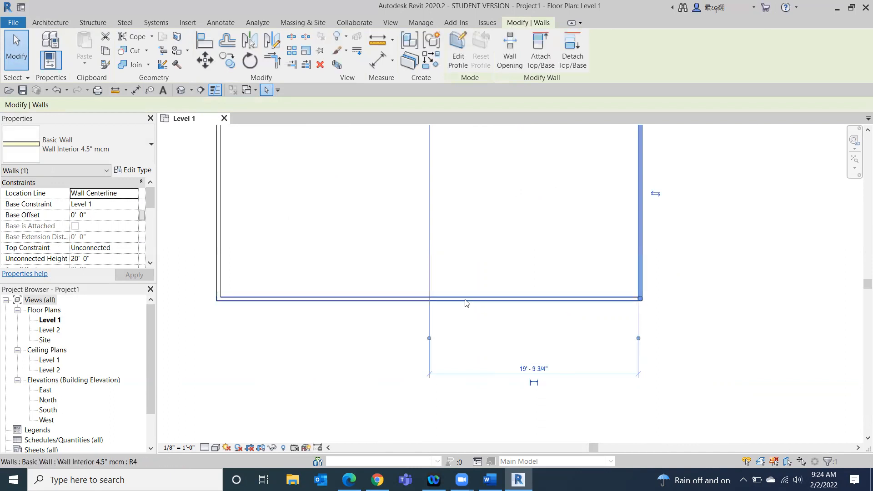
- Shift the left witness line to the inner face of the notch's vertical wall and set its distance to the far-right wall to 16'
middle_drag(459, 172, 504, 231)
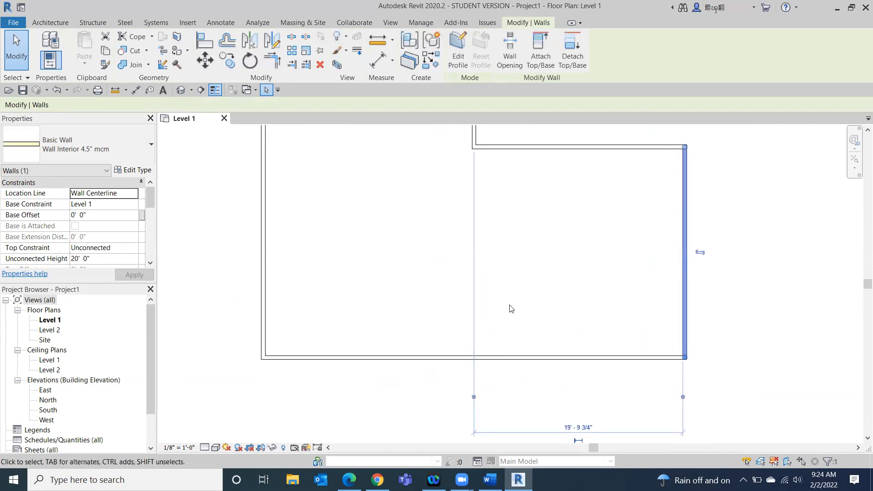
click(475, 398)
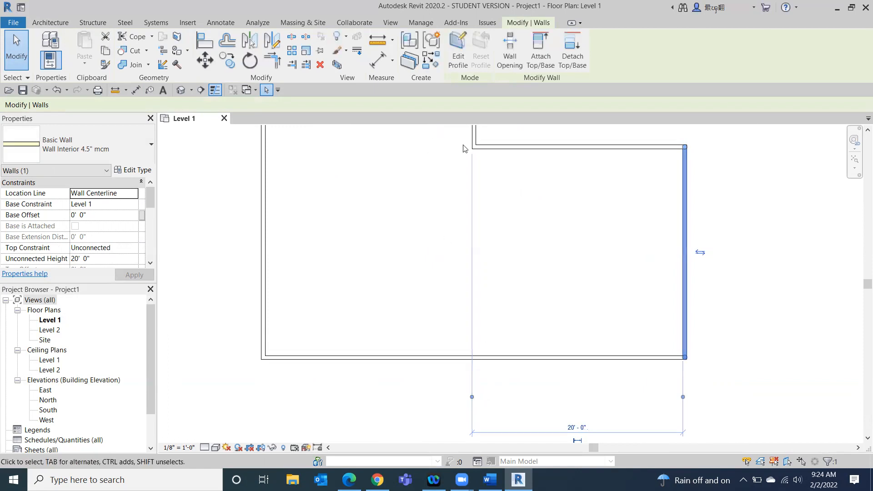
click(574, 413)
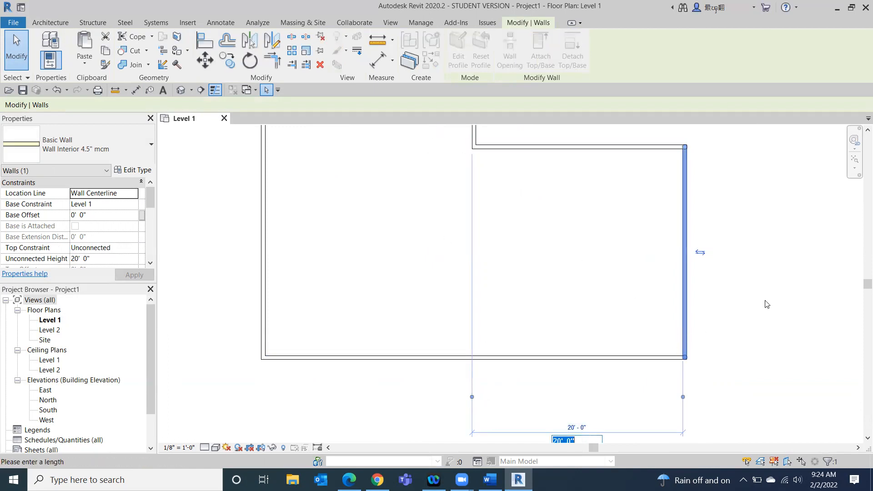
text(16)
key(Return)
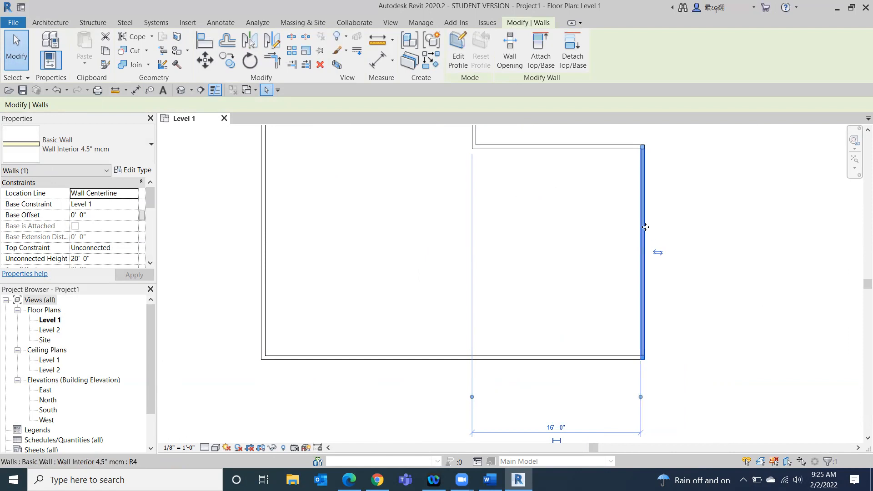
- Convert the far-right wall's 16' temporary dimension into a permanent dimension and lock it
middle_drag(725, 345, 690, 175)
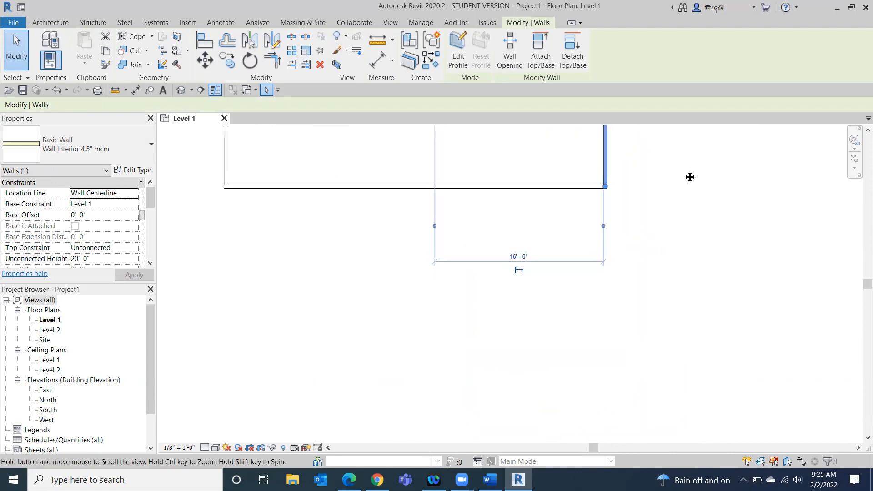
click(521, 272)
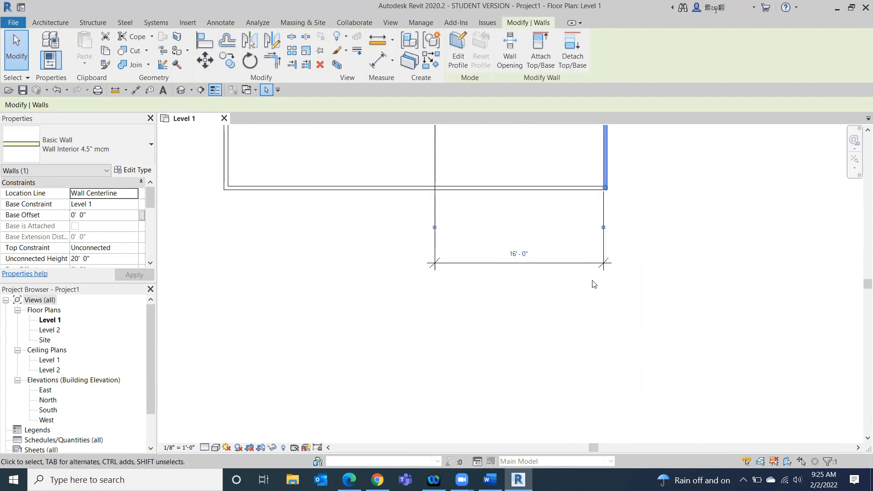
click(579, 265)
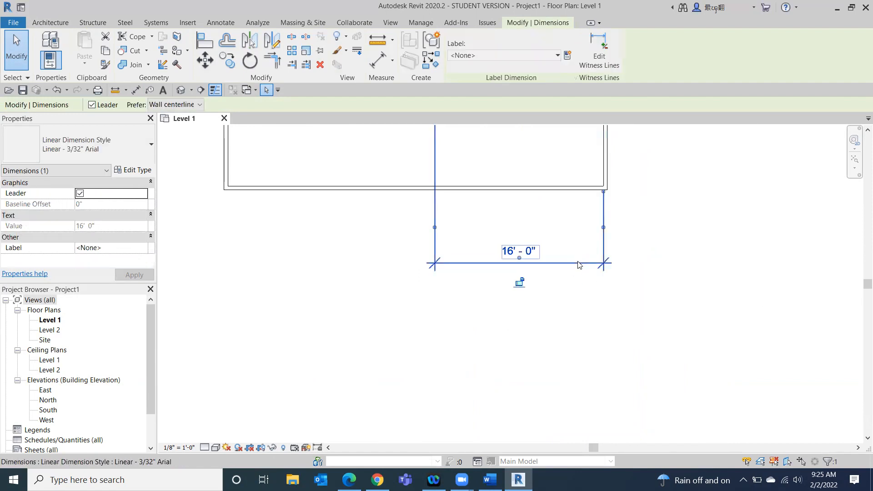
click(690, 322)
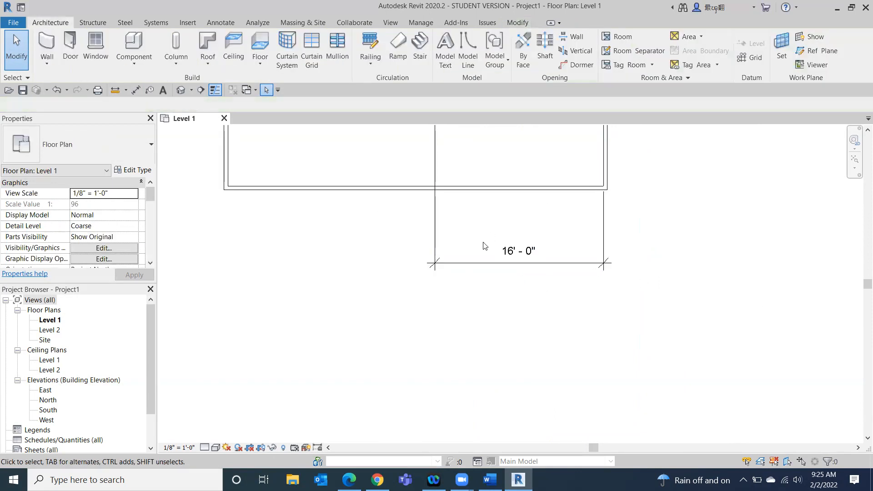
- Delete the permanent 16' dimension while leaving the walls constrained
click(439, 257)
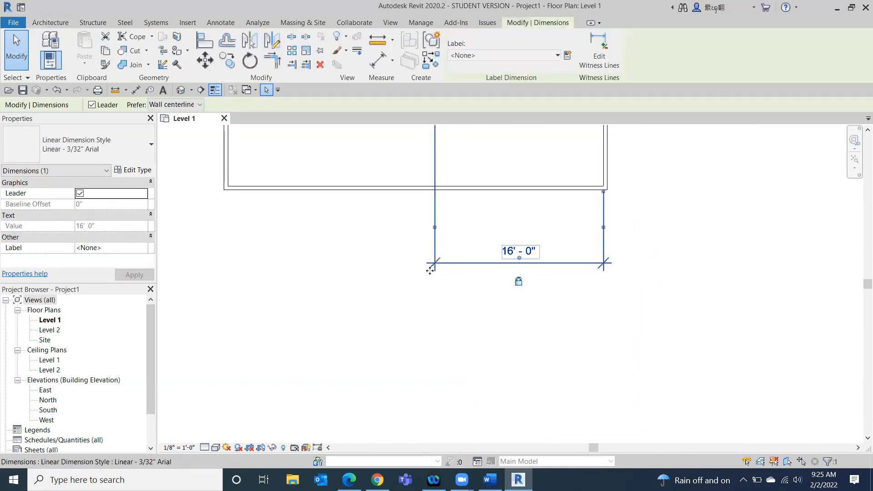
key(Delete)
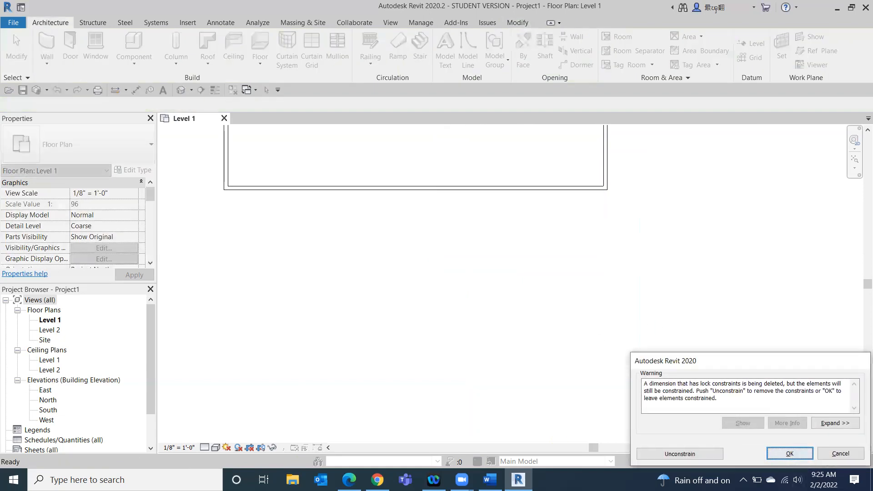
click(790, 454)
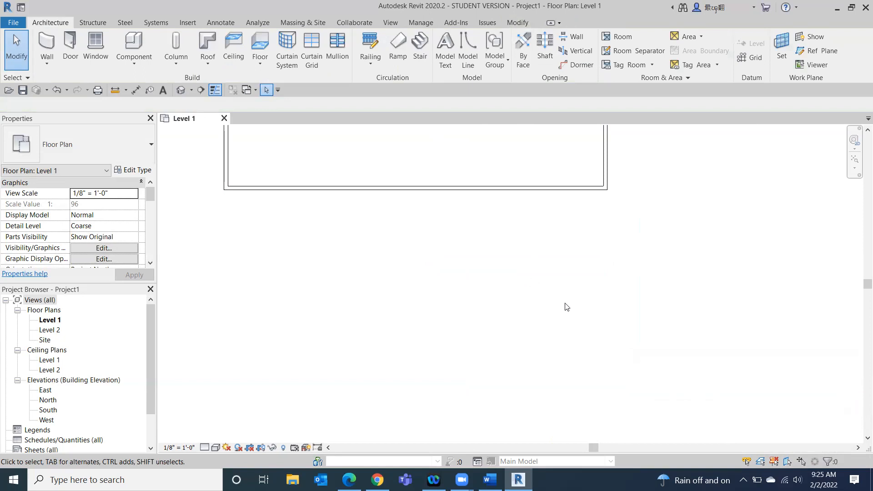
- Extend the notch's horizontal wall across to the far-left wall, dividing the L-shaped plan into two rooms
middle_drag(551, 251, 567, 318)
scroll(568, 318, down, 2)
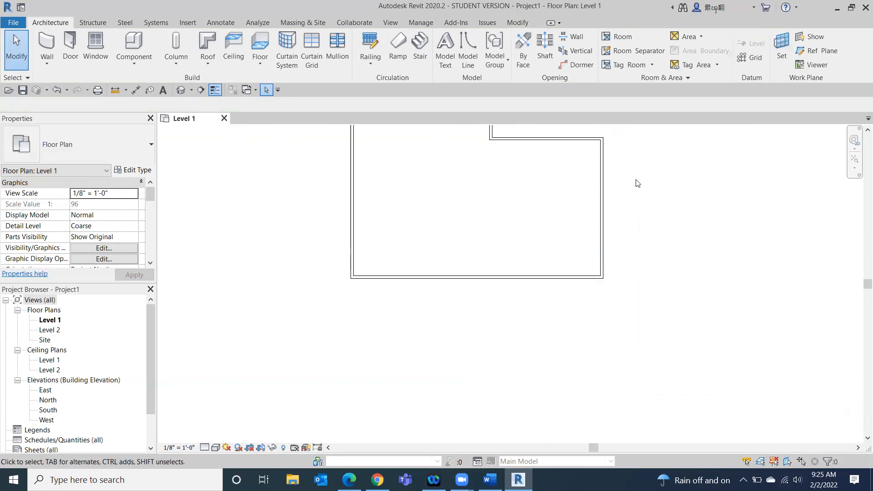
middle_drag(669, 237, 673, 279)
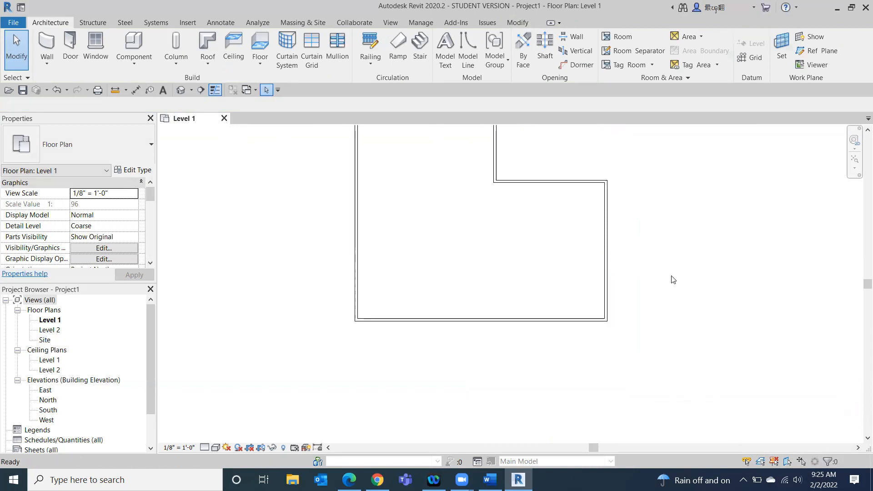
scroll(678, 284, down, 1)
scroll(677, 307, down, 1)
scroll(687, 318, down, 1)
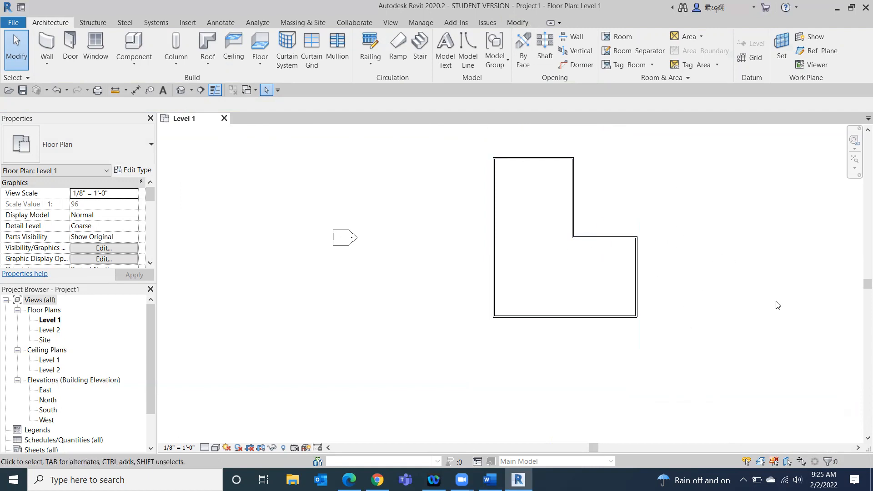
click(580, 238)
scroll(578, 238, up, 2)
drag(566, 238, 431, 238)
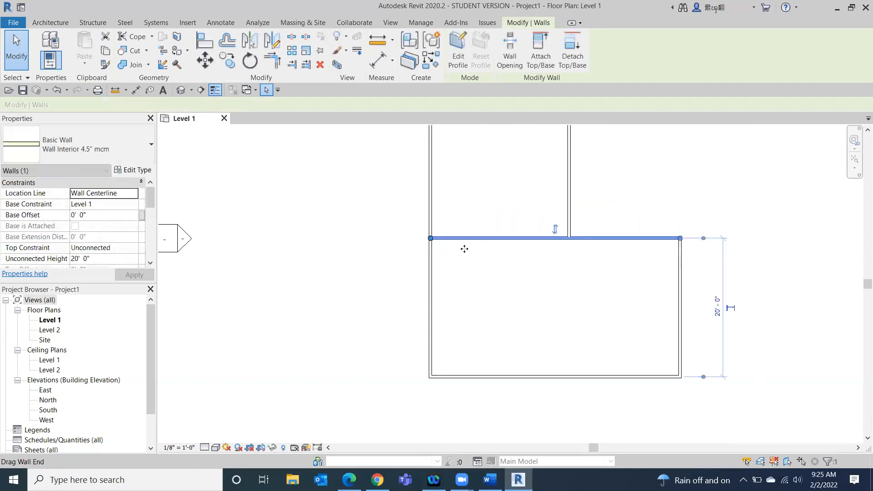
click(785, 215)
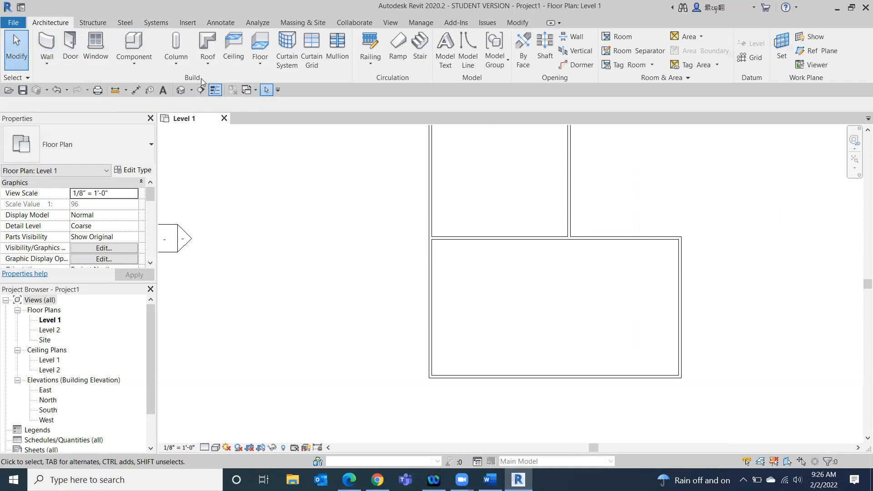
- Start the Window tool with the Window-Casement-Double 57" x 72" type and review its instance properties
click(96, 45)
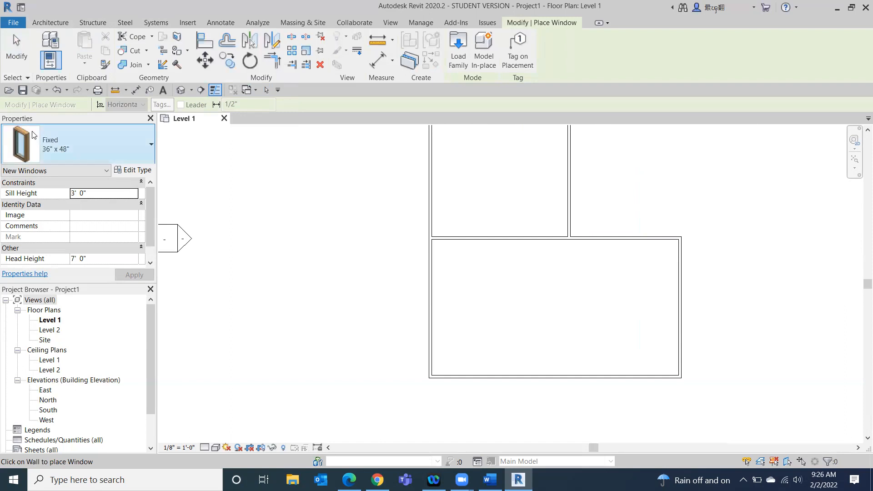
click(119, 147)
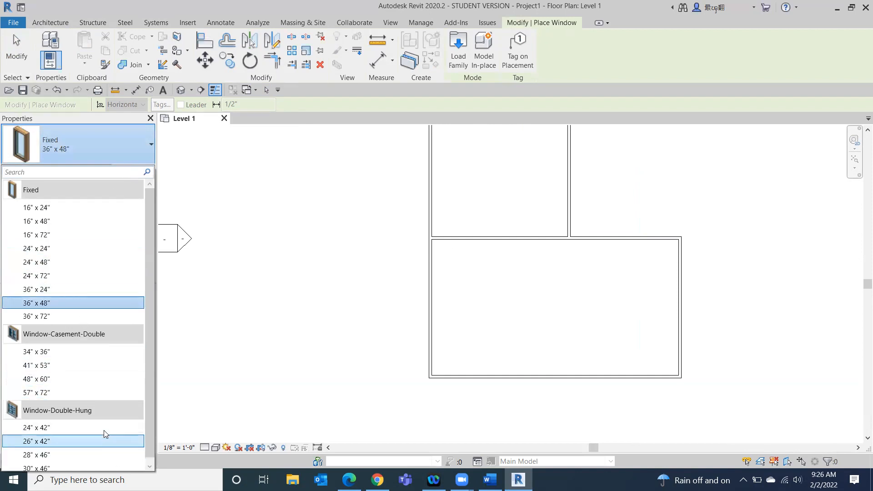
scroll(151, 397, down, 1)
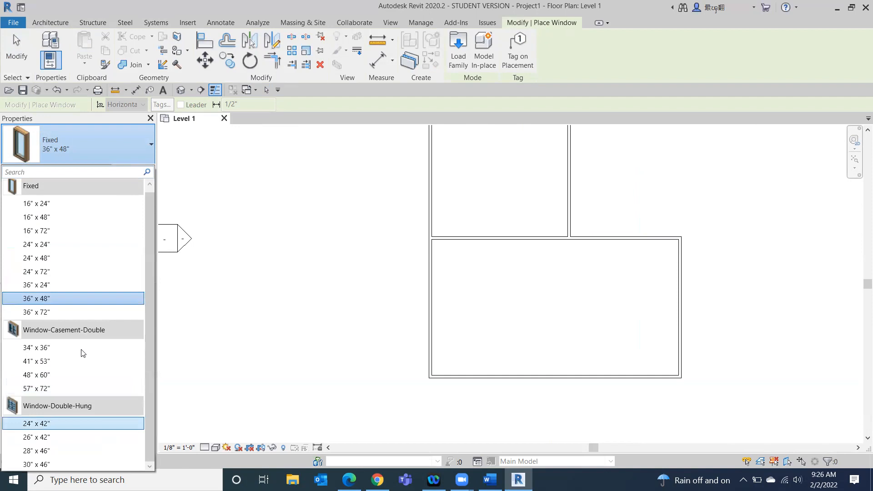
mouse_move(51, 249)
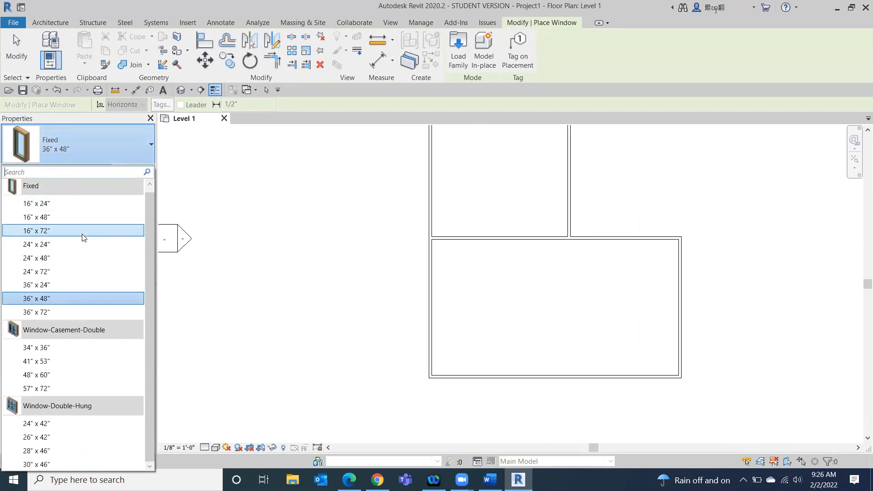
mouse_move(47, 390)
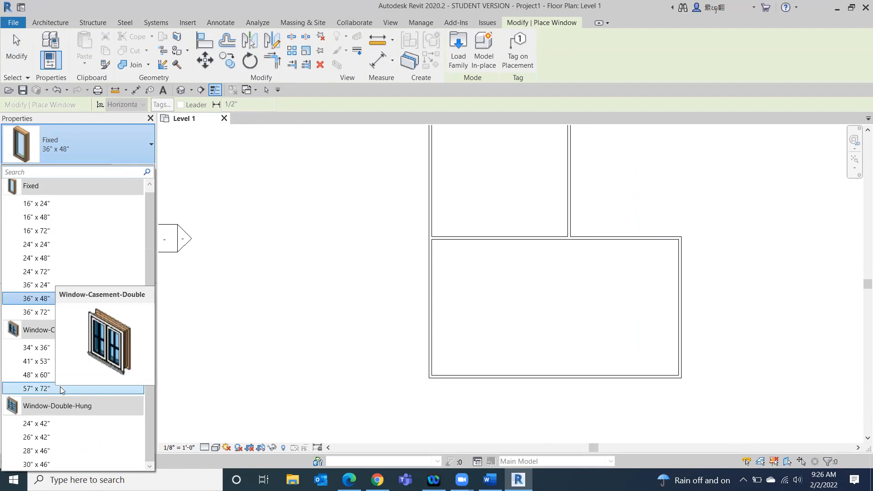
click(60, 389)
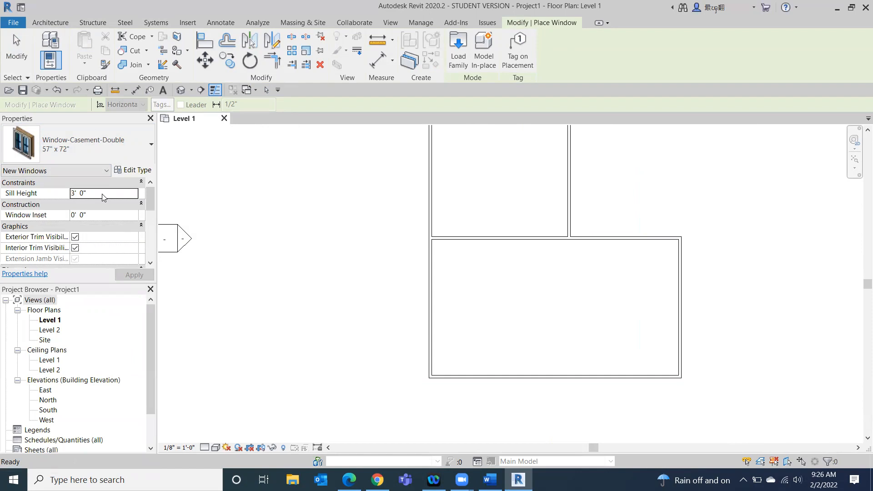
drag(151, 203, 149, 254)
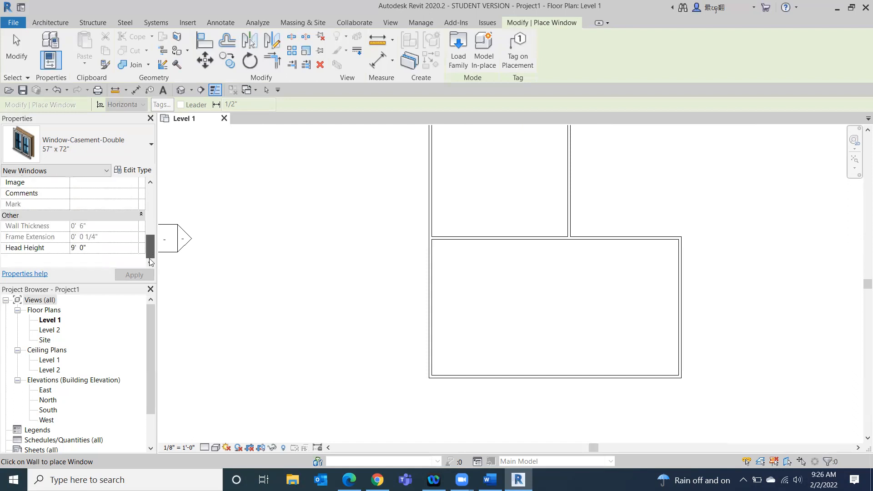
drag(150, 263, 150, 207)
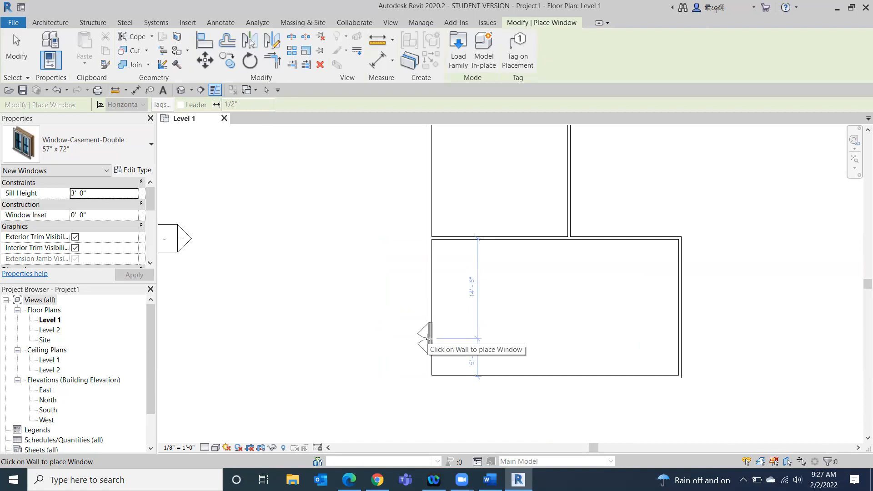
- Place two double casement windows on the lower room's left wall, one 5' 6" from each end
click(426, 338)
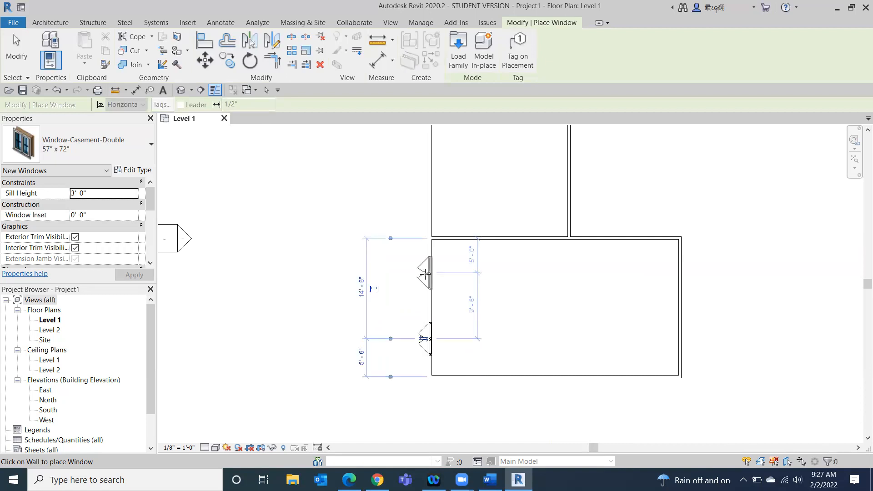
click(425, 276)
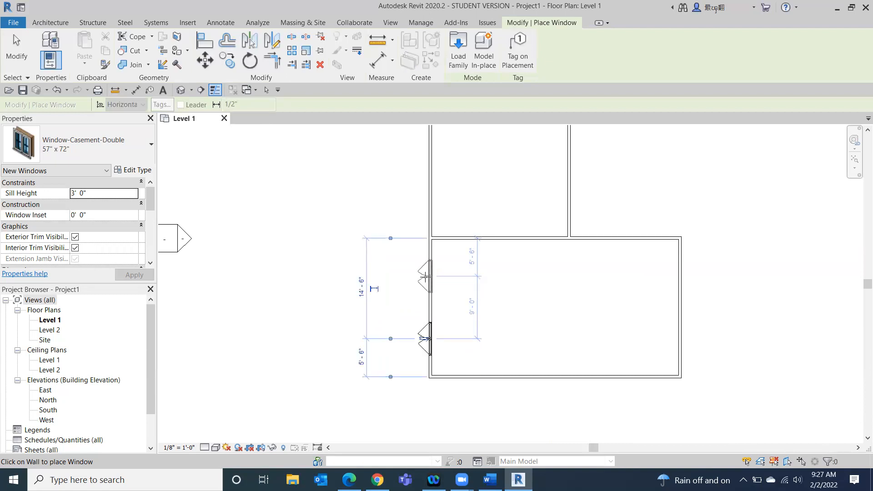
click(31, 55)
- Select each of the two casement windows in turn and undo their placement
click(424, 348)
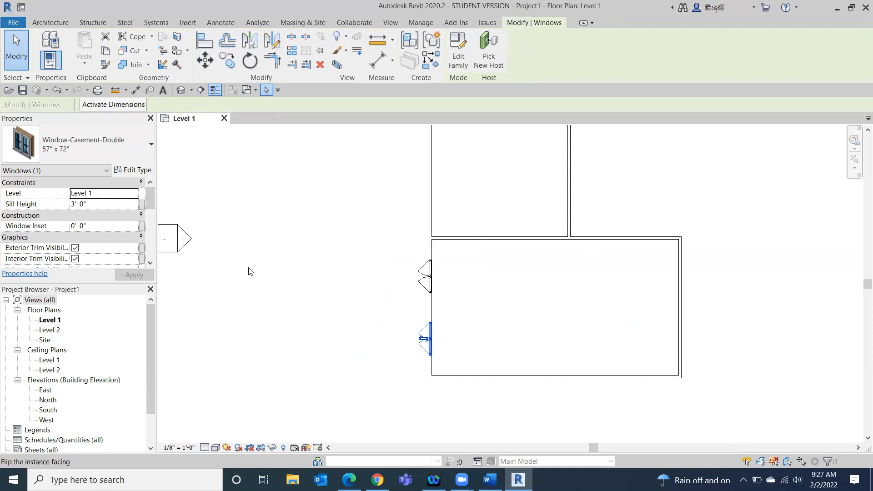
click(394, 334)
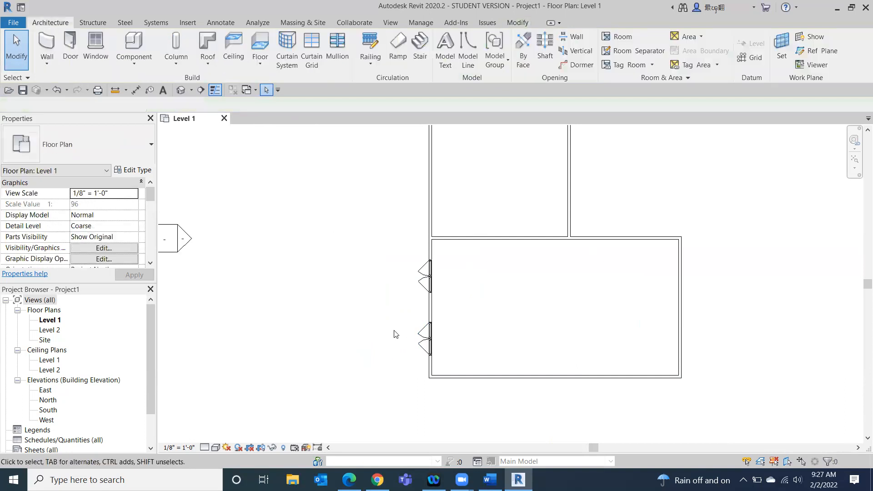
click(428, 336)
click(428, 276)
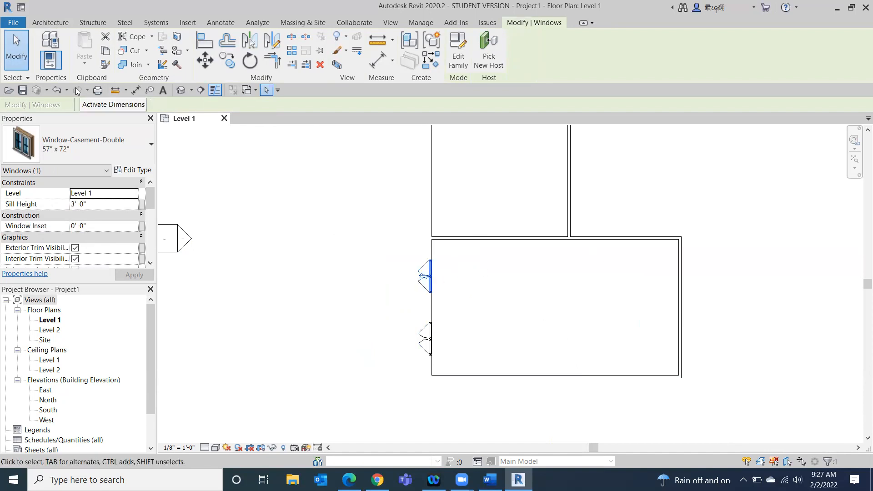
key(Escape)
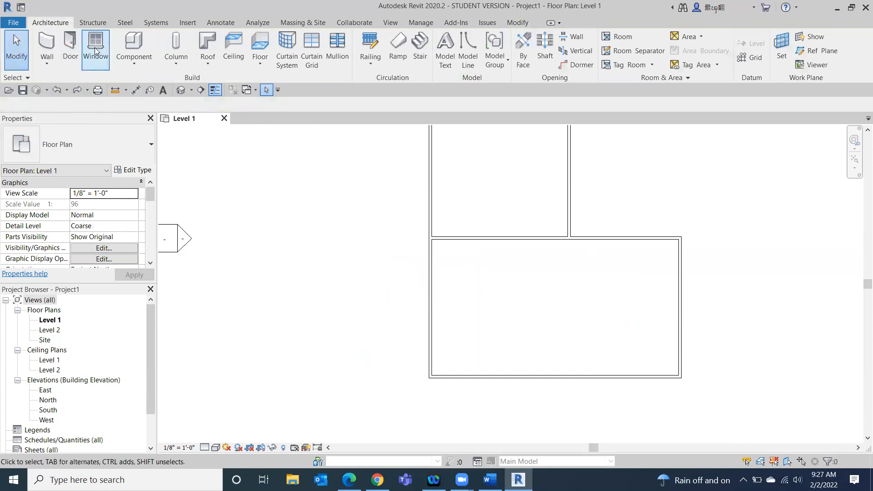
- Place a casement window 5' 6" up the lower room's left wall and shift its temporary dimension's witness lines to the bottom wall's inner face and window's lower edge
click(95, 45)
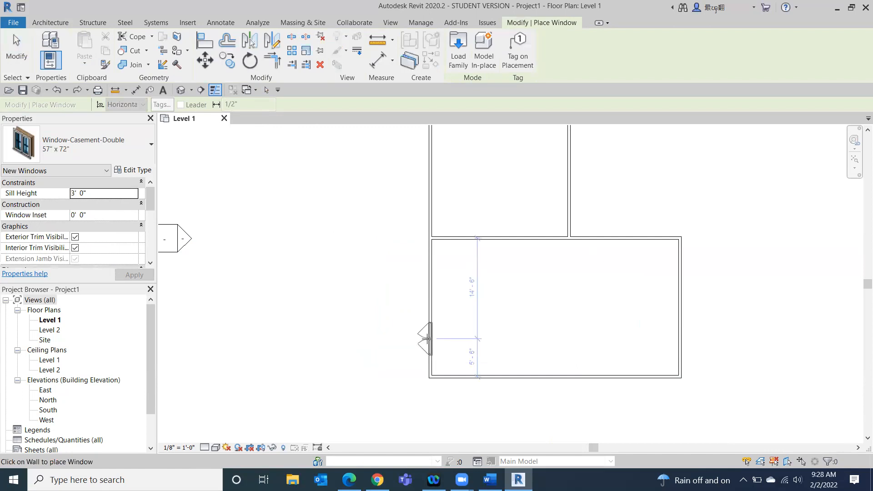
scroll(387, 366, up, 3)
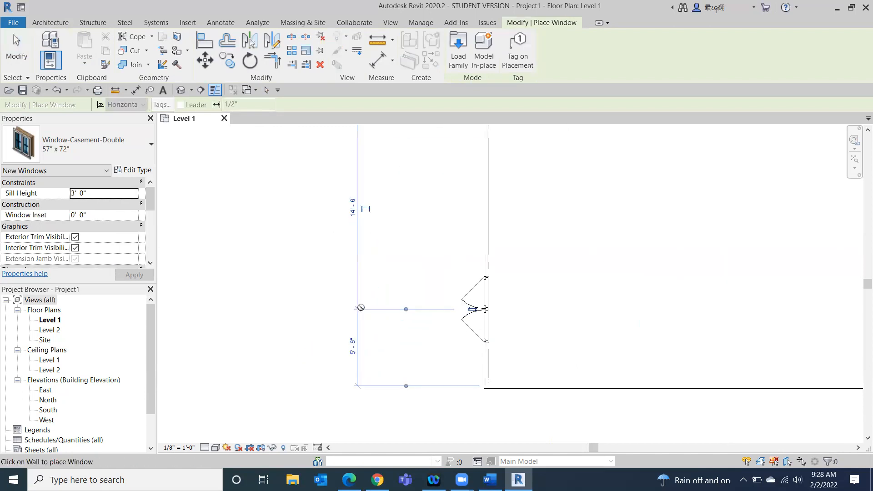
click(402, 386)
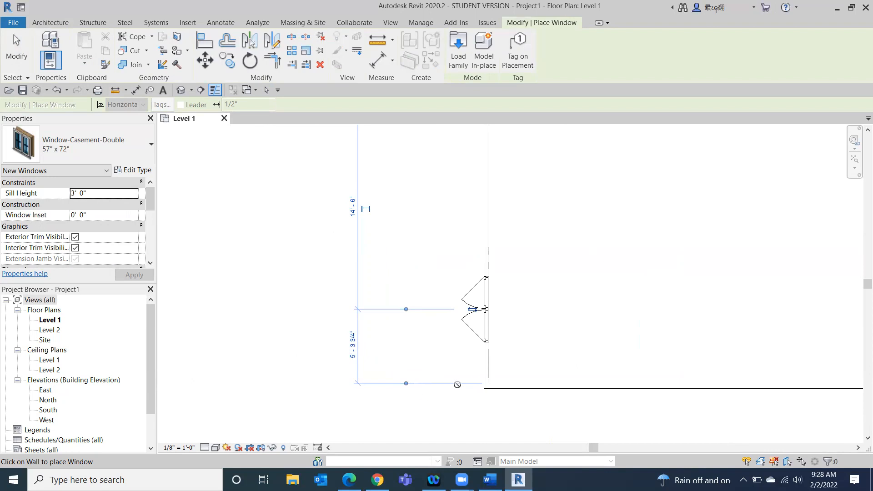
click(407, 309)
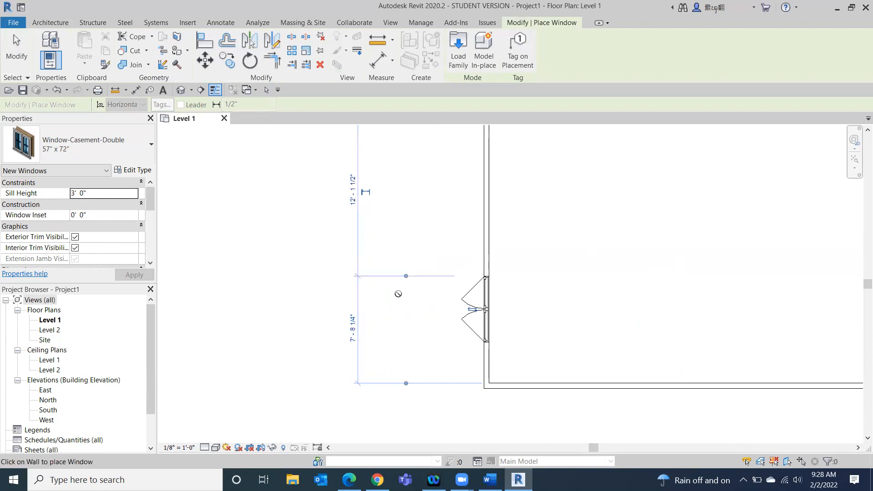
click(406, 276)
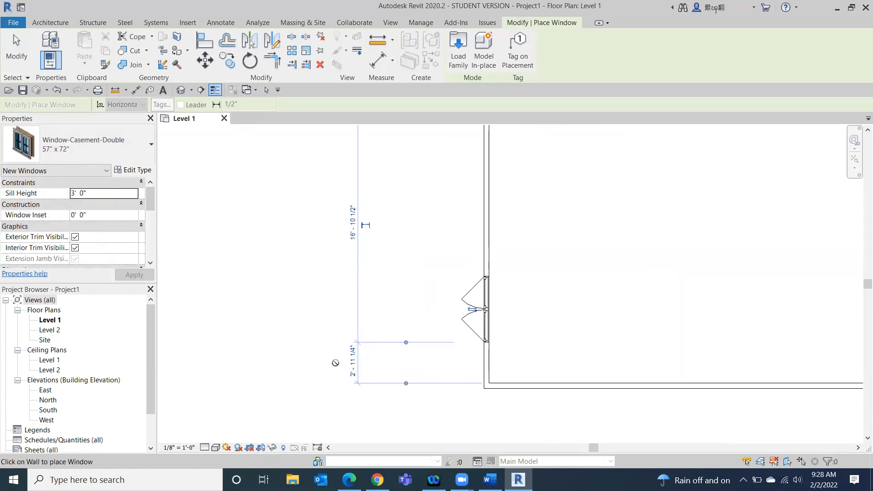
- Set the distance between the bottom wall's inner face and the casement window's lower edge to 3' and make the temporary dimension permanent
click(353, 361)
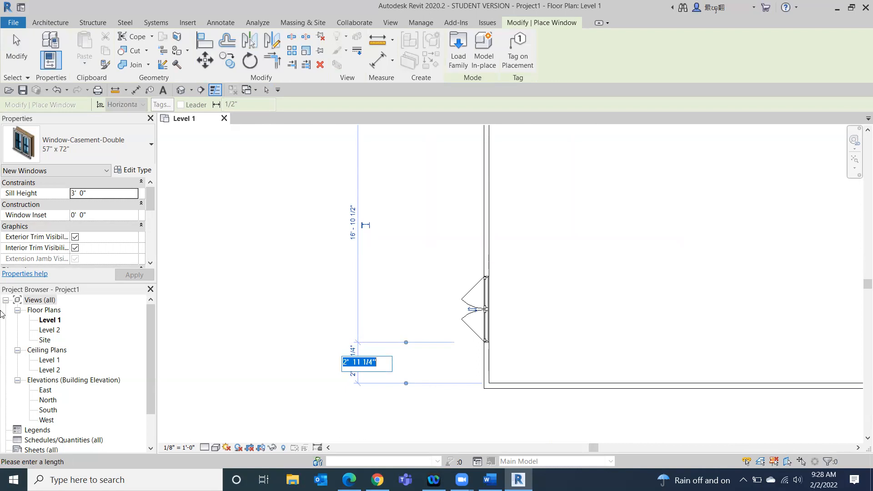
text(3)
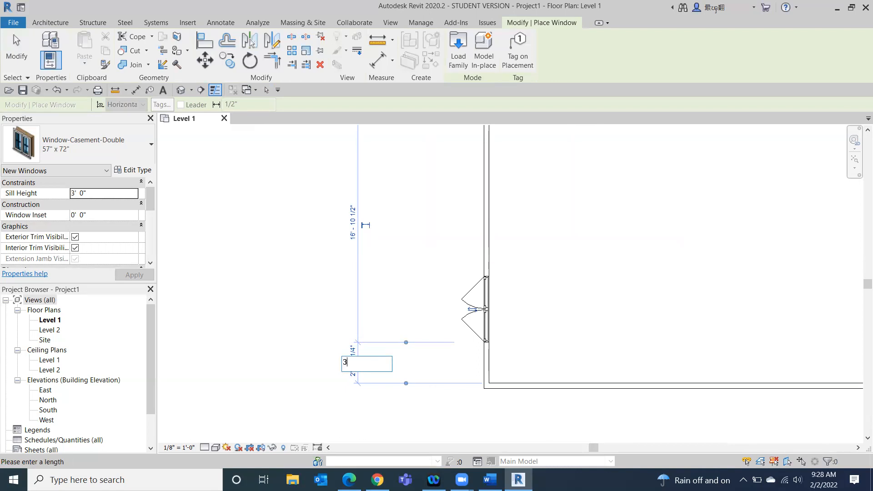
key(Return)
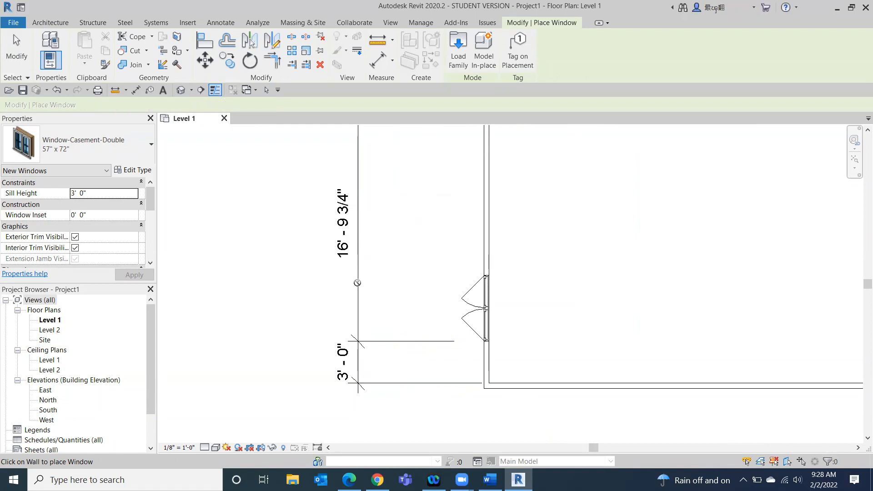
- Place a second casement window 5' 6" below the lower room's upper wall and shift its witness lines to the wall's inner face and window's upper edge
scroll(401, 333, down, 2)
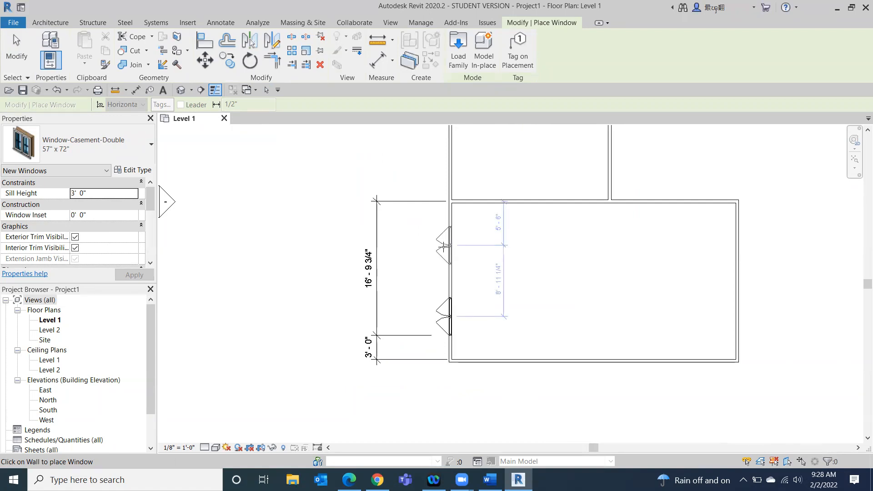
click(444, 246)
scroll(370, 230, up, 3)
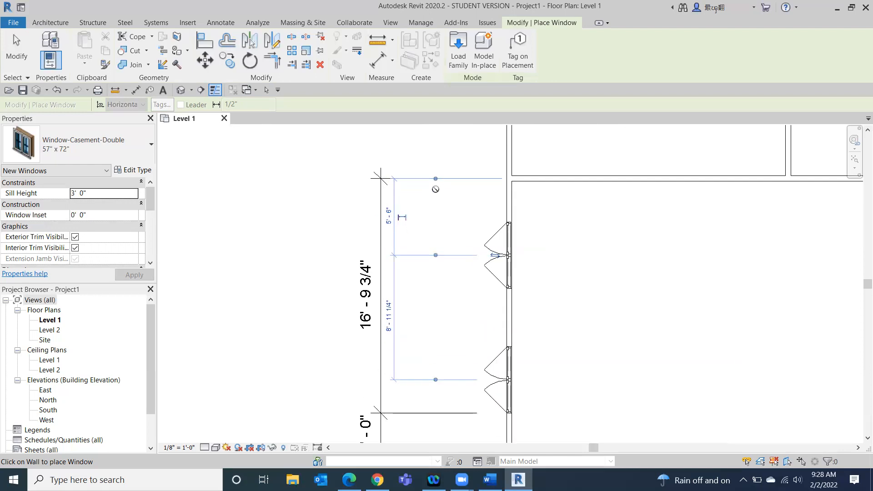
click(437, 180)
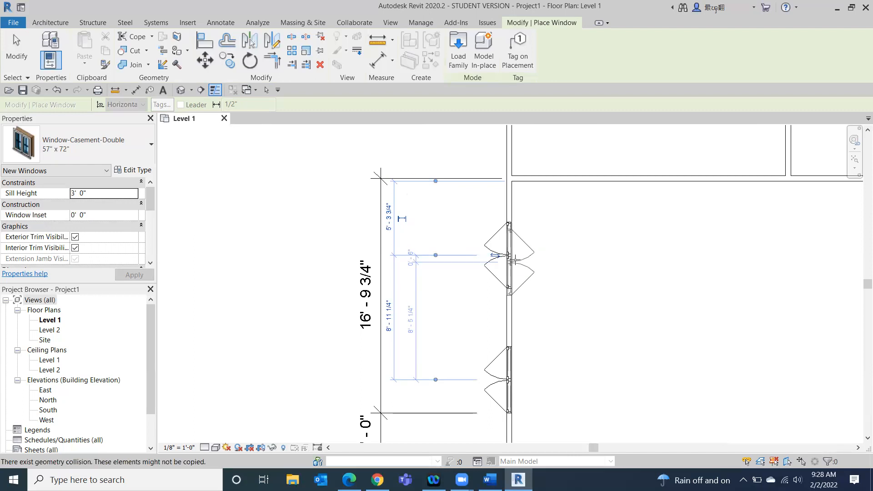
click(436, 257)
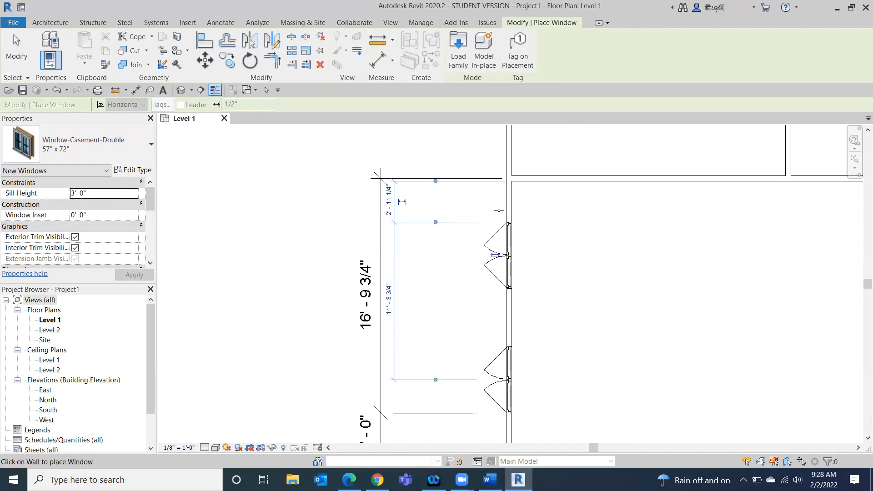
- Set the distance between the upper wall's inner face and the second window's upper edge to 3'
click(390, 207)
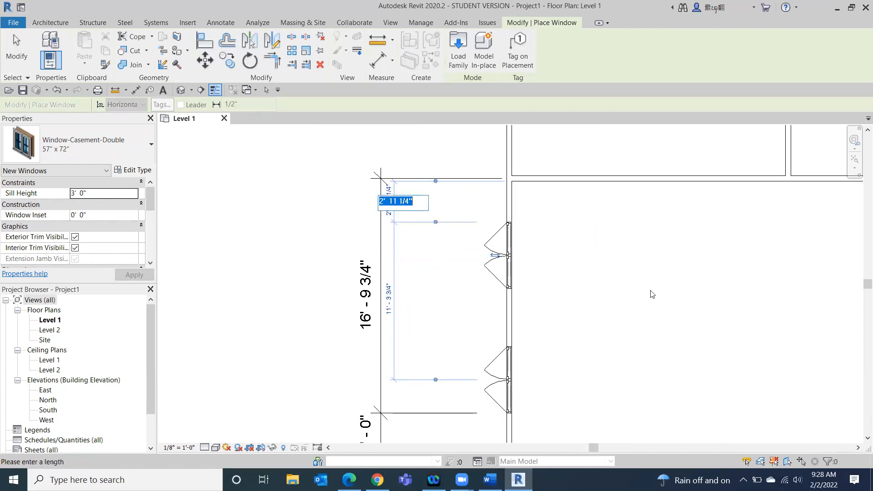
text(3)
key(Return)
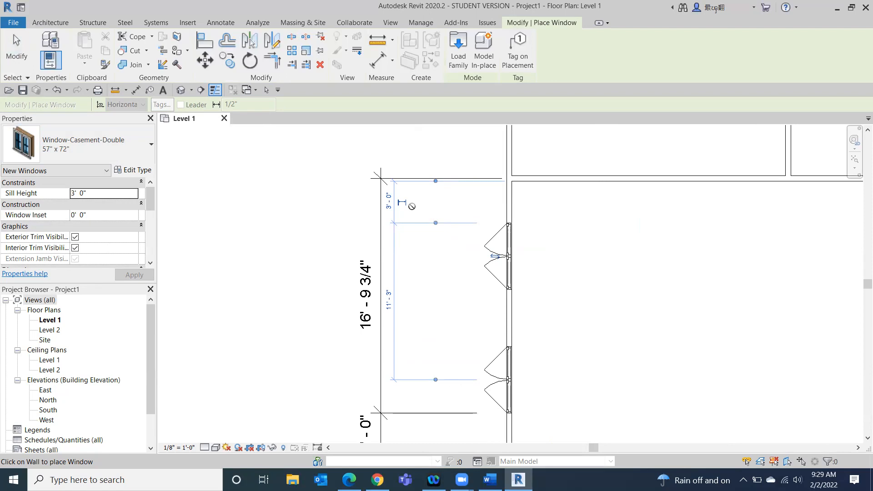
- Finish placing windows and delete the permanent dimensions beside the lower room's left wall
scroll(463, 313, down, 1)
middle_drag(463, 313, 450, 267)
click(18, 42)
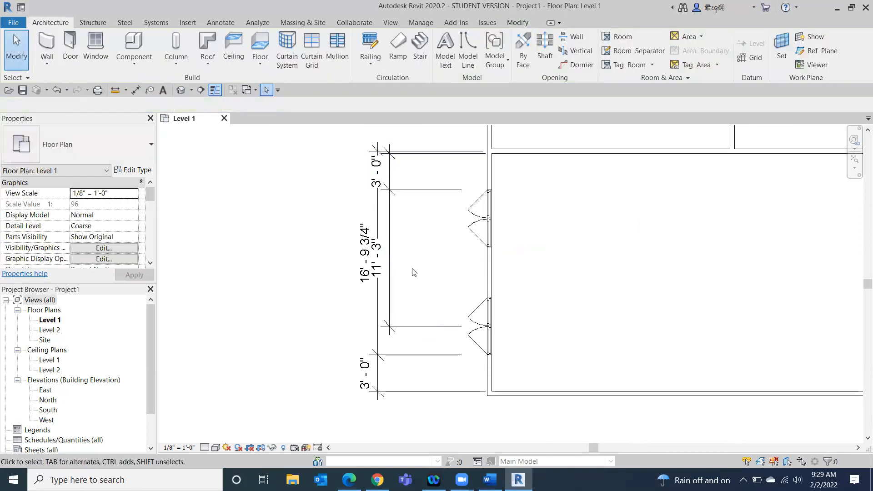
drag(400, 314, 352, 382)
key(Delete)
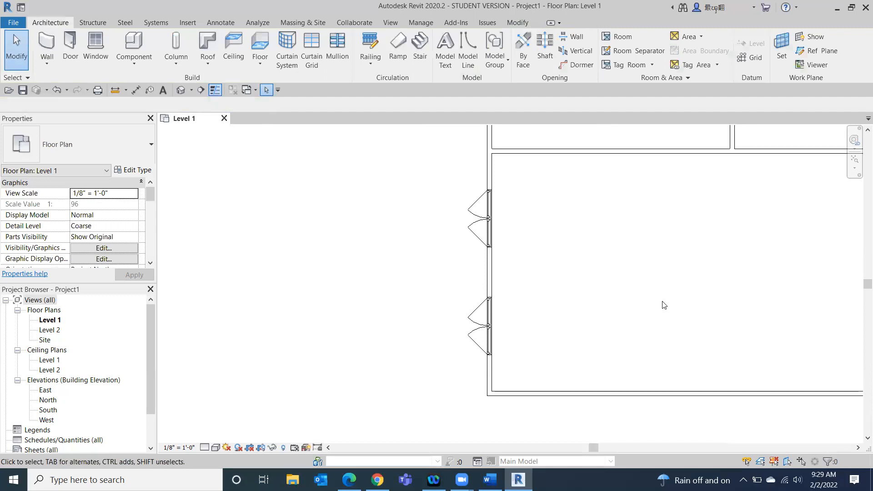
- Place a Single-Flush 30" x 80" door in the wall between the lower and upper rooms, 2' from the upper room's right wall
scroll(626, 294, down, 2)
middle_drag(673, 309, 459, 270)
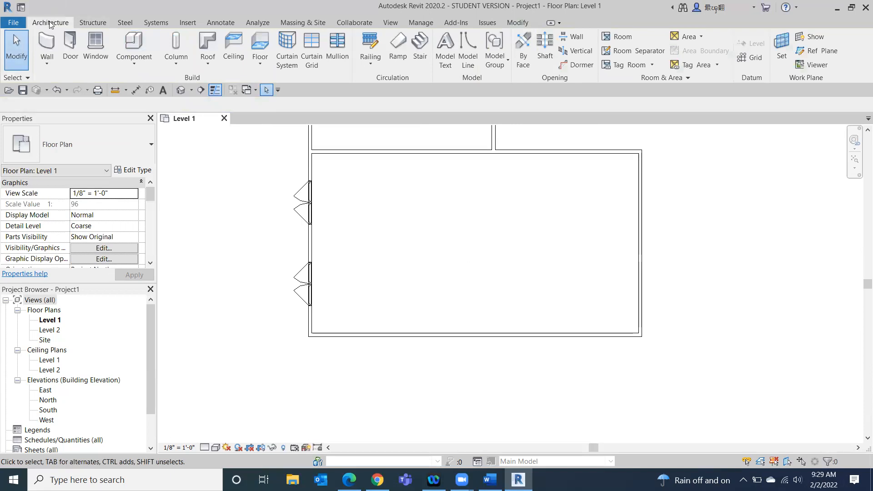
click(75, 43)
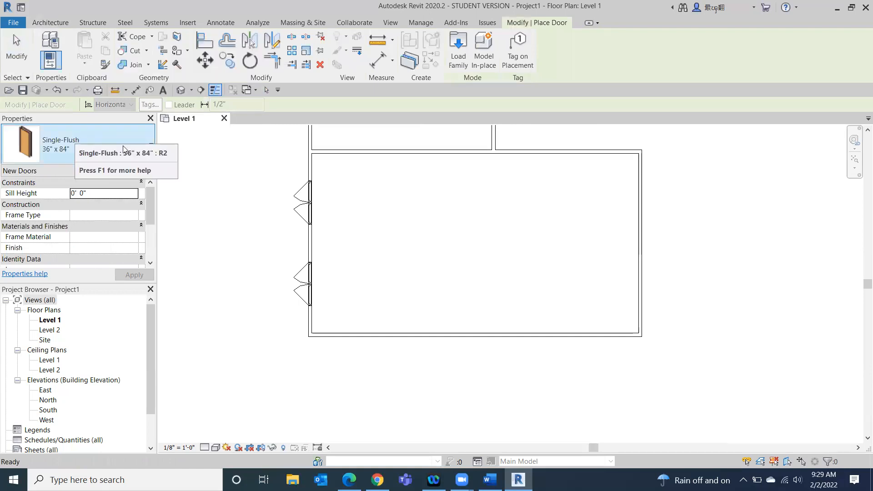
click(79, 150)
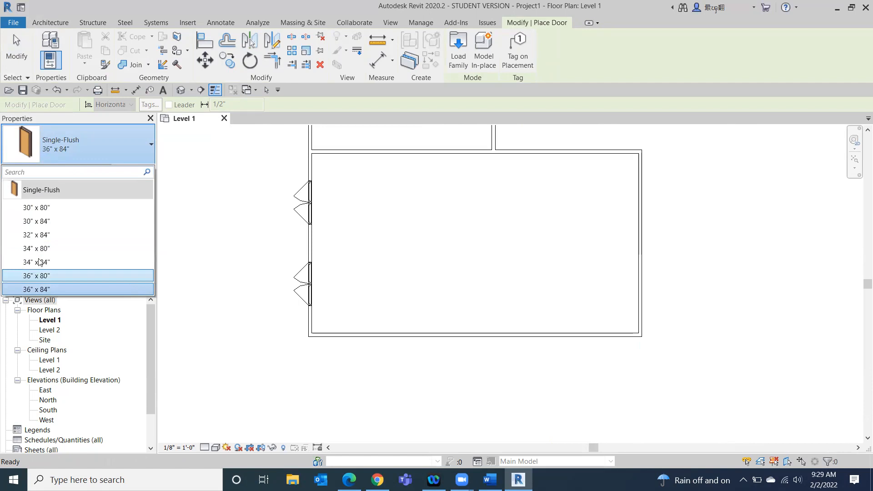
click(72, 208)
middle_drag(473, 195, 532, 398)
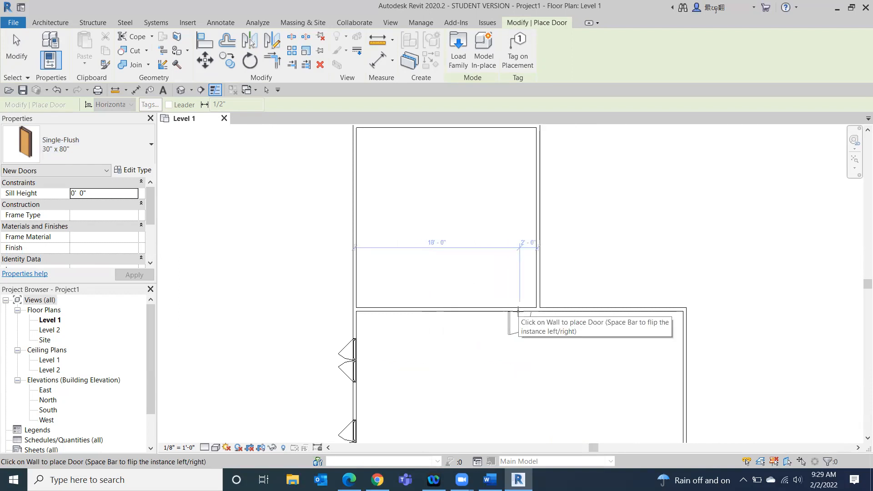
click(519, 311)
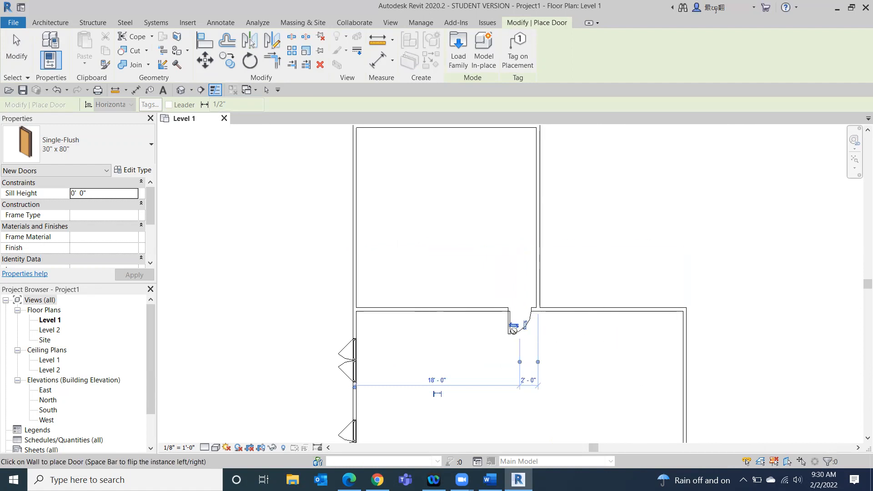
- Flip the door so it swings into the upper room with its hinge on the right, and finish placing doors
click(525, 325)
click(513, 293)
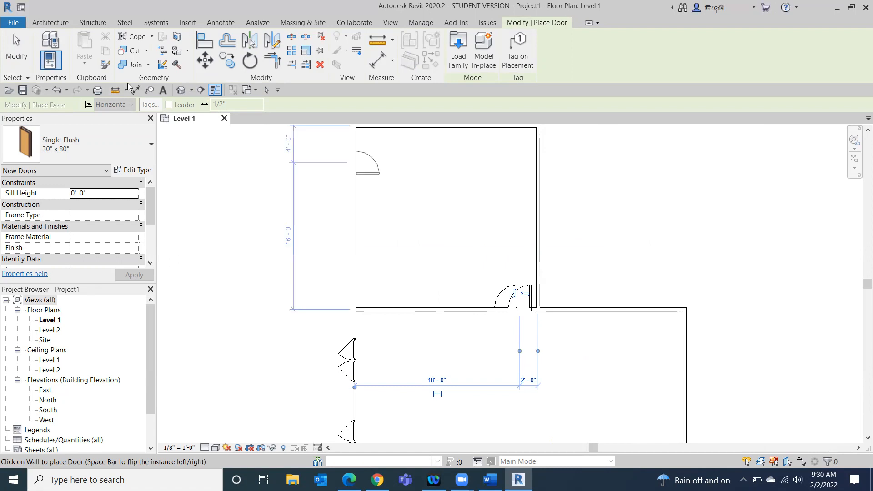
click(18, 55)
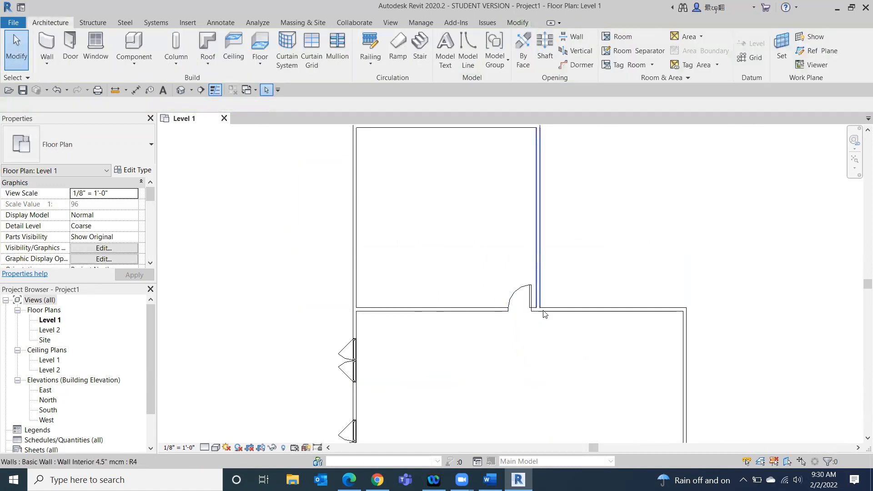
- Select the door and shift its temporary dimension's witness lines to the door's right edge and the right wall's inner face
click(512, 296)
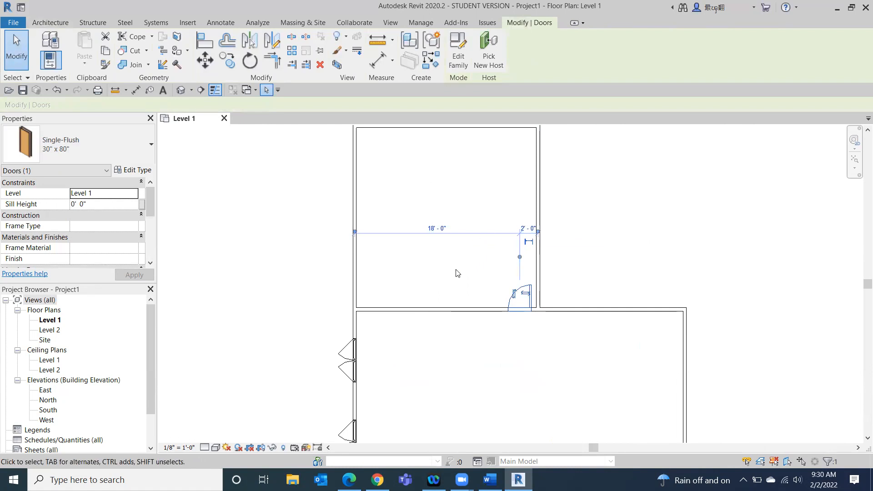
scroll(562, 259, up, 3)
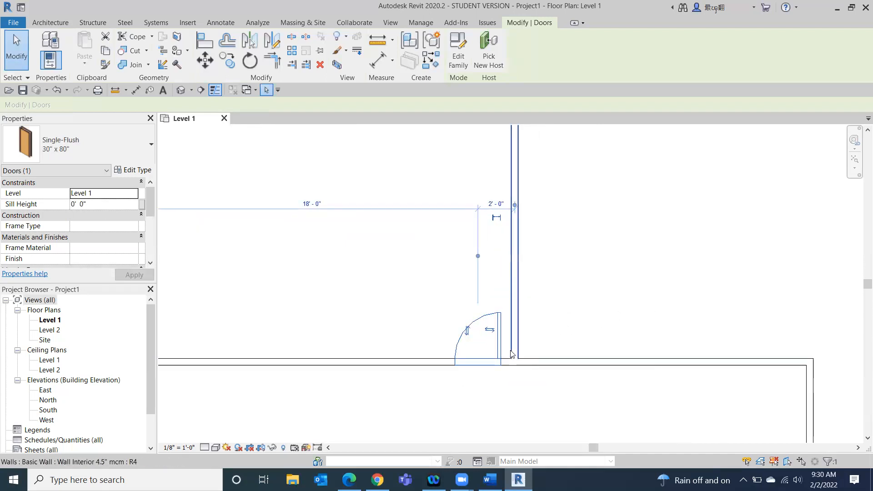
click(478, 256)
scroll(515, 214, up, 4)
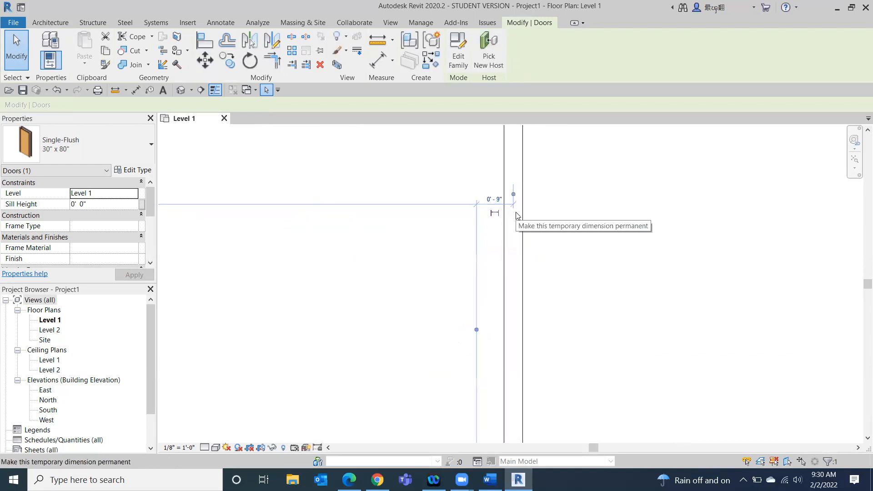
drag(511, 181, 512, 195)
- Try a distance of 6' between the door's right edge and the right wall's inner face
click(471, 193)
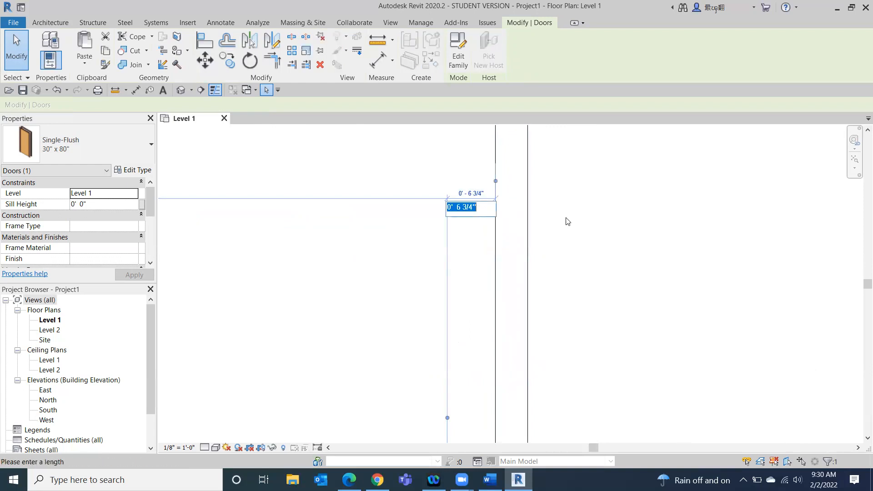
text(6)
key(Return)
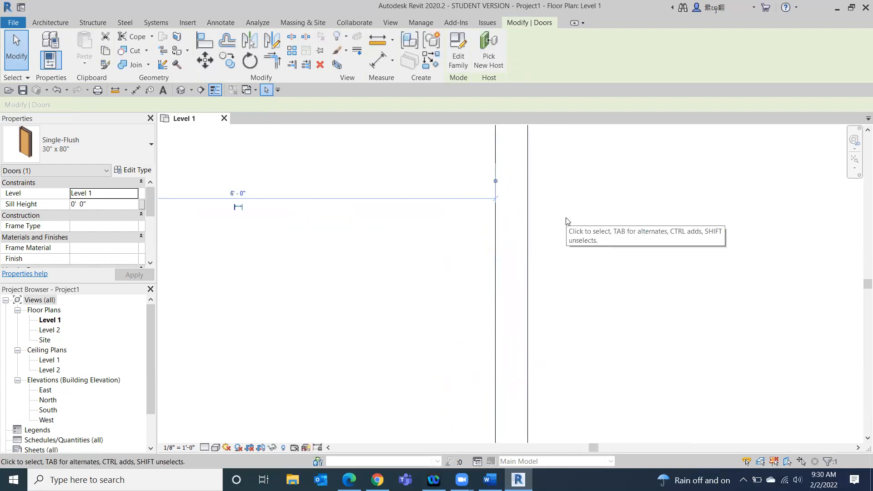
- Set the distance between the door's right edge and the right wall's inner face to 6" and deselect the door
click(232, 194)
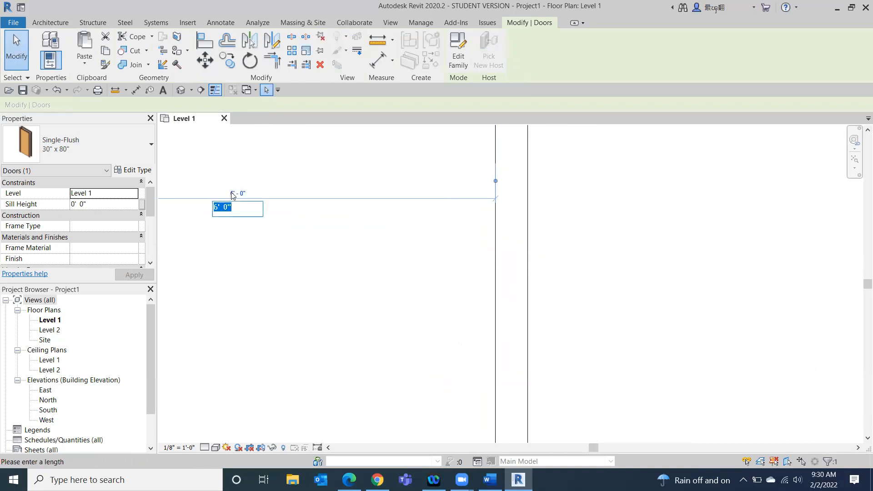
text(6")
key(Return)
scroll(681, 358, down, 3)
middle_drag(643, 300, 599, 218)
scroll(616, 228, down, 3)
click(673, 276)
- Start the Door tool and open the US Imperial library's Doors folder for loading a family
scroll(673, 276, down, 2)
middle_drag(672, 276, 473, 182)
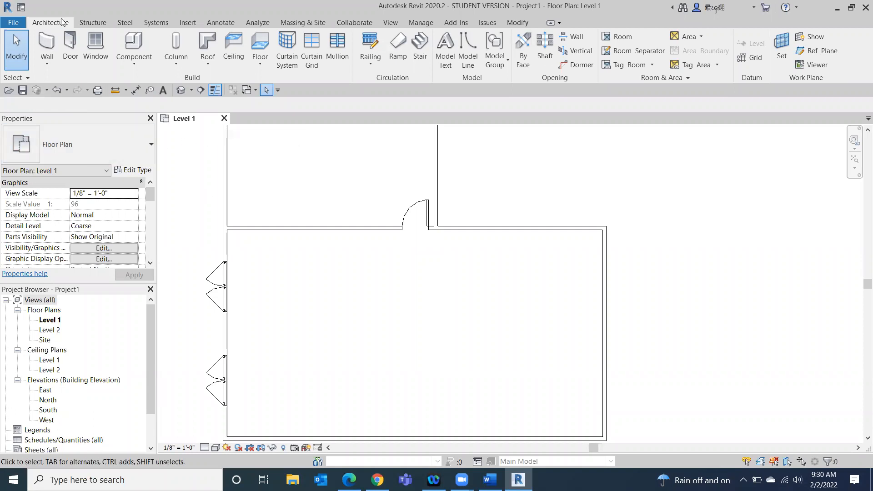
click(70, 46)
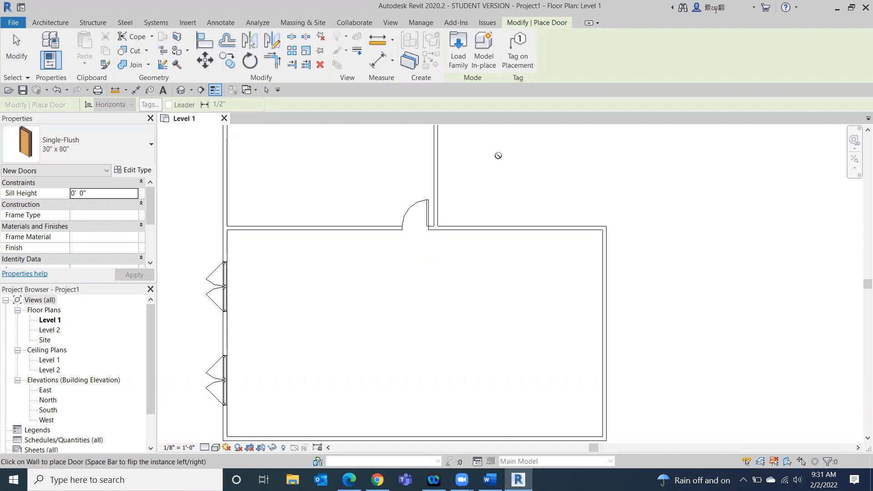
click(457, 48)
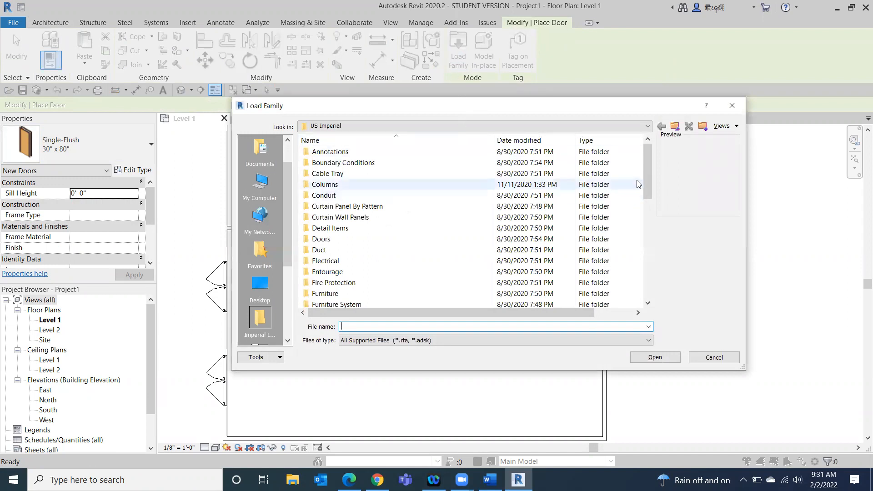
drag(653, 177, 640, 198)
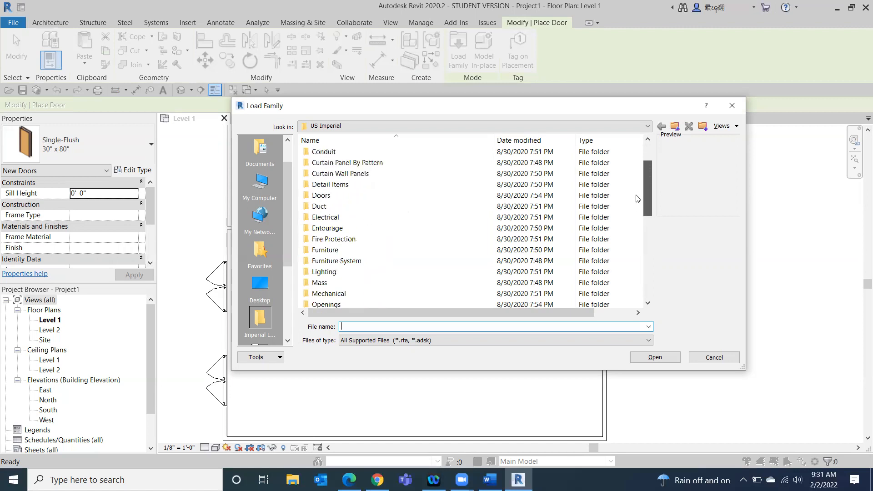
double_click(321, 196)
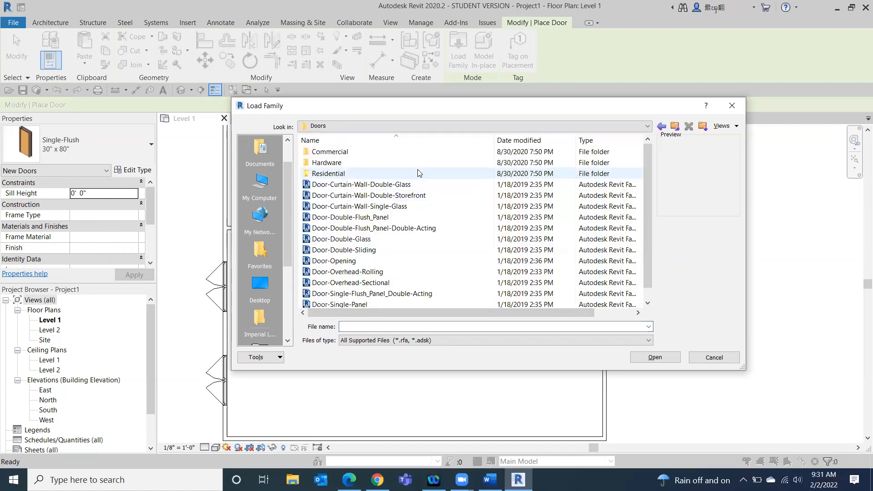
- Look through the Doors folder and preview the Door-Curtain-Wall-Single-Glass and Door-Double-Sliding families
scroll(445, 280, down, 1)
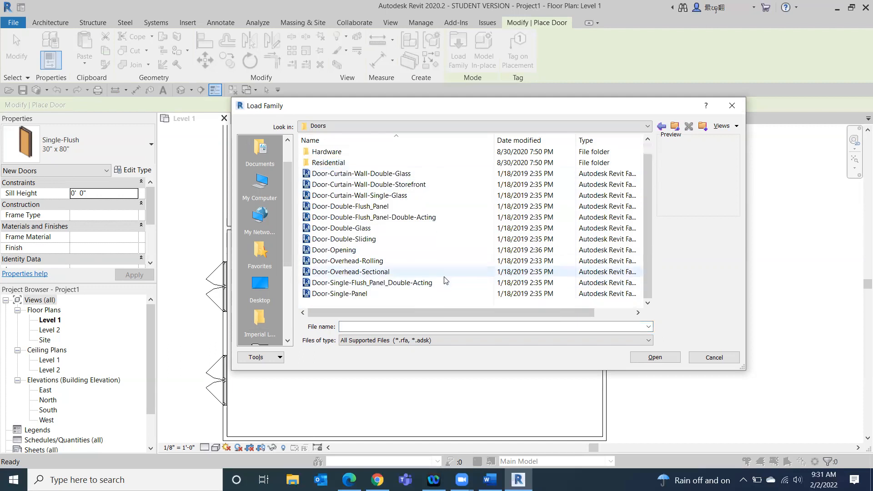
scroll(446, 280, up, 1)
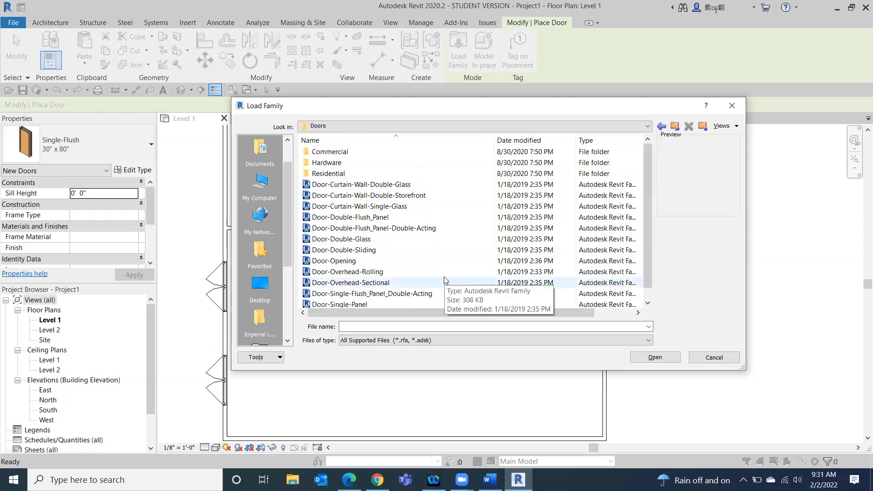
click(391, 207)
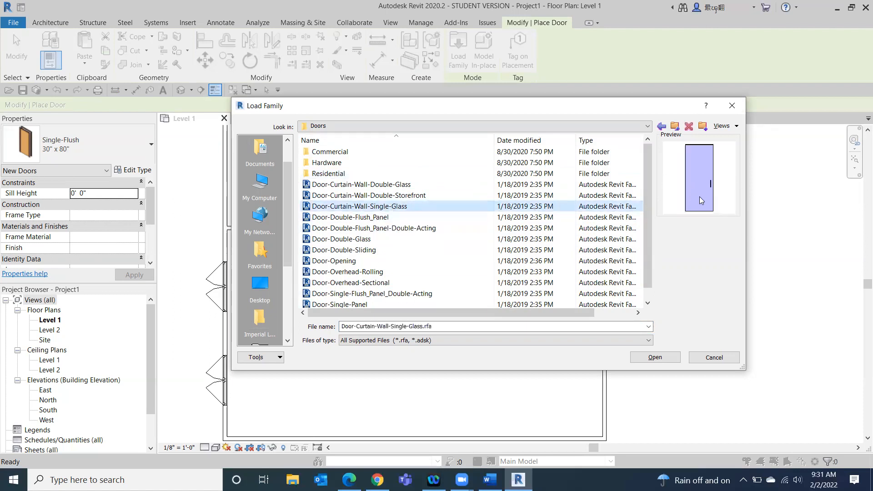
click(394, 254)
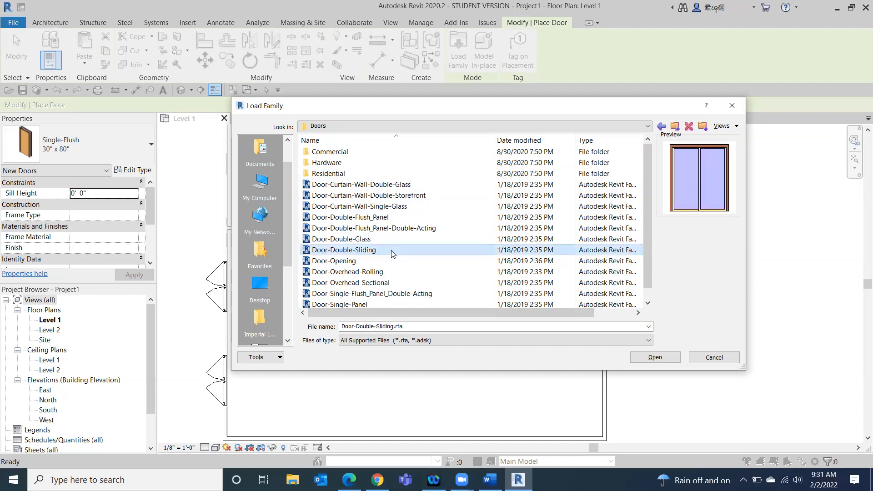
- Open the Residential doors folder and preview the Door-Garage-Flush_Panel, Door-Interior-Single-2_Panel-Wood and Door-Interior-Single-Flush_Panel-Wood families
double_click(376, 173)
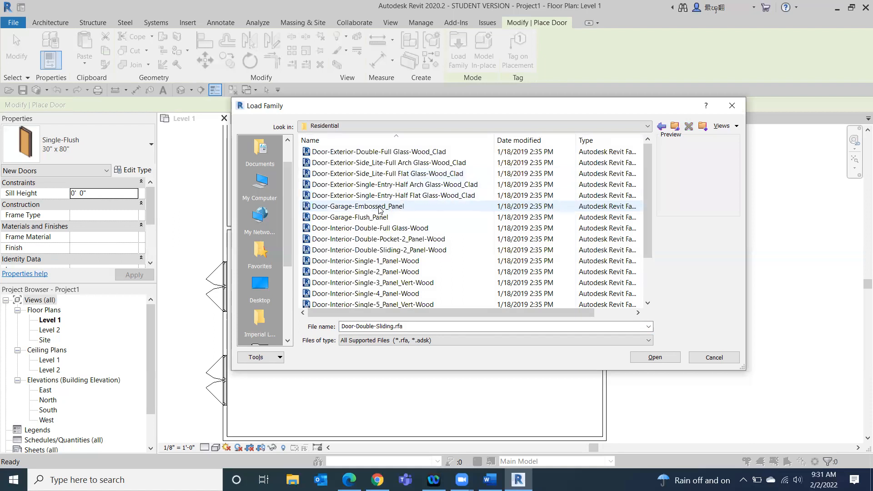
click(383, 217)
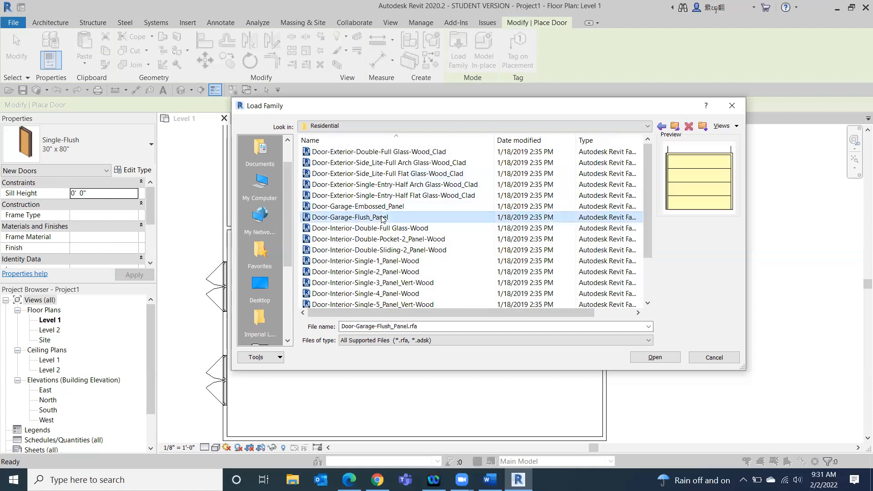
click(410, 273)
scroll(401, 269, down, 2)
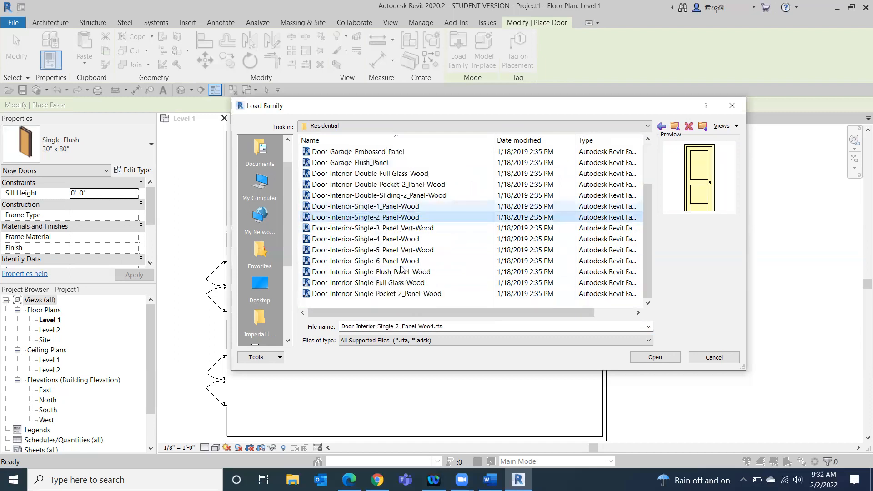
click(402, 271)
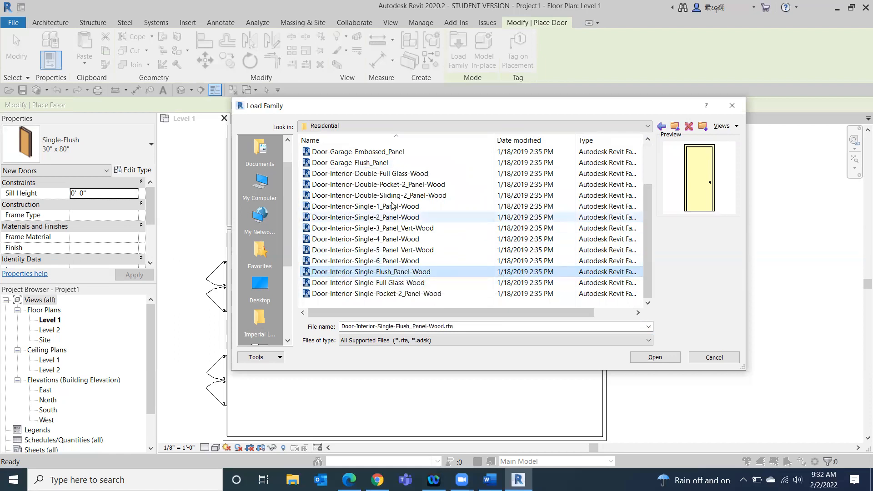
- Load the Door-Interior-Single-3_Panel_Vert-Wood family with its 36" x 80" type
click(401, 229)
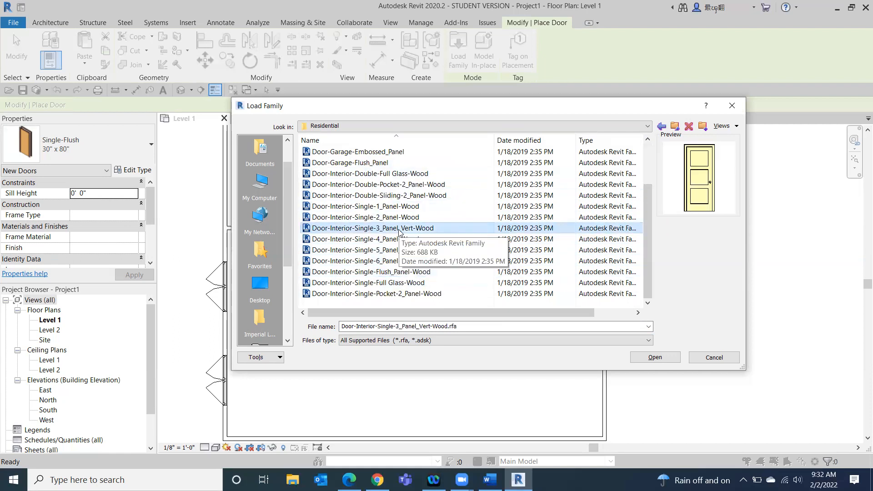
double_click(399, 229)
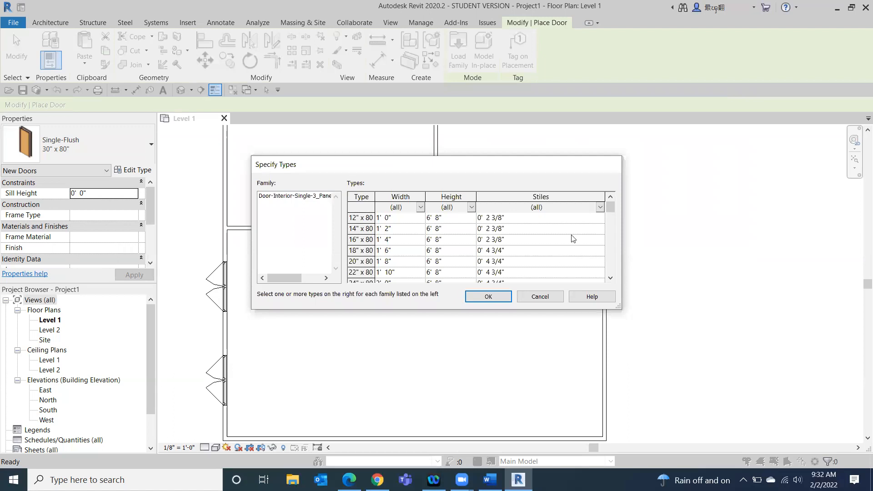
drag(610, 208, 608, 231)
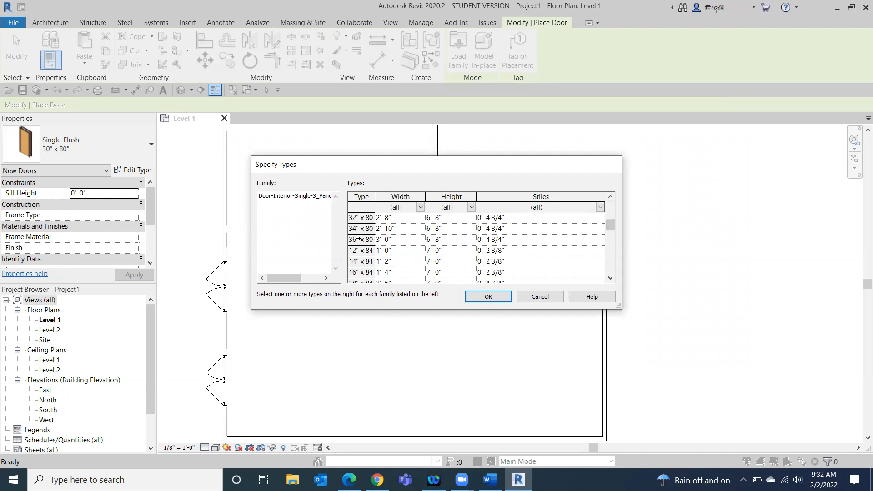
click(357, 239)
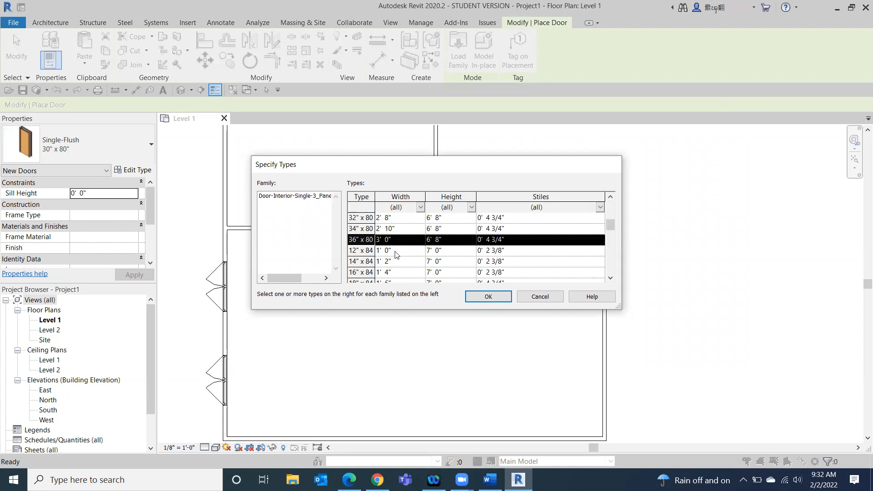
click(496, 297)
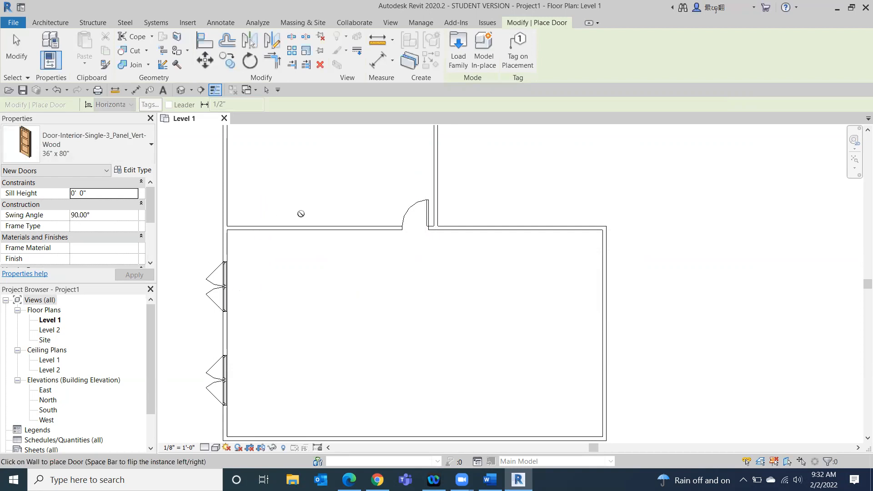
- Place the door centred in the upper room's top wall and dimension it permanently to both side walls' inner faces, ending door placement
middle_drag(356, 296, 418, 477)
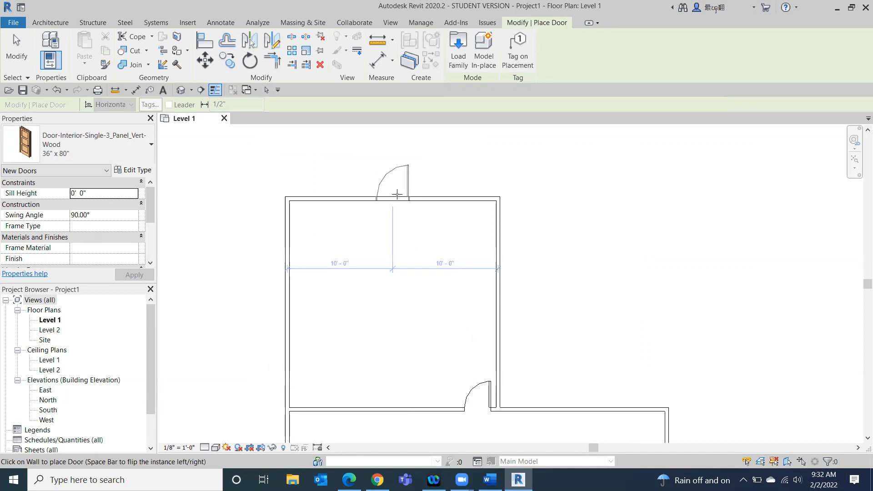
click(397, 194)
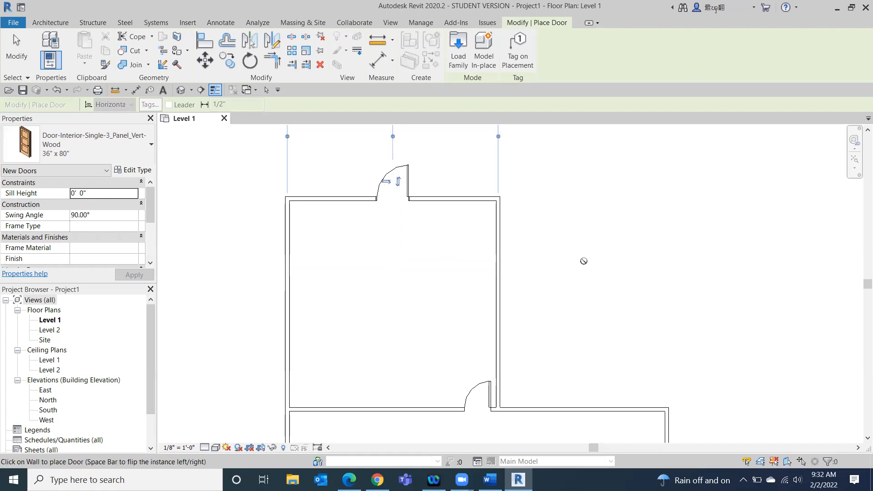
middle_drag(533, 304, 540, 353)
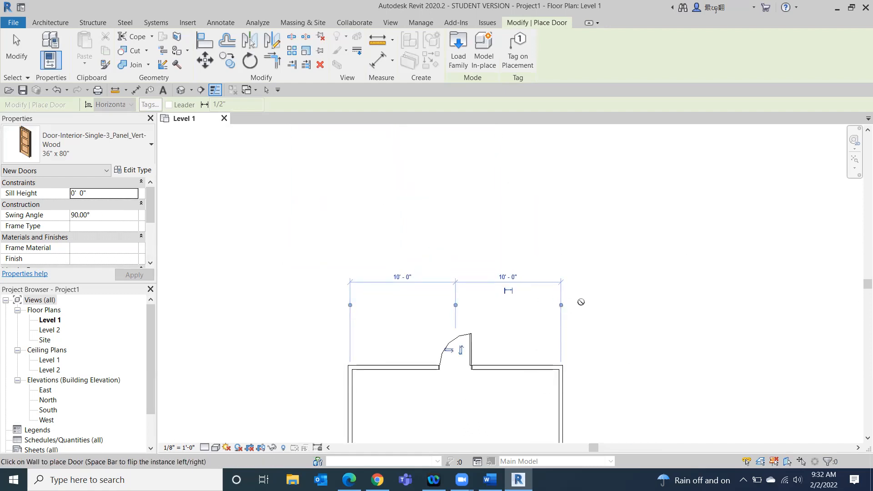
click(560, 305)
click(350, 305)
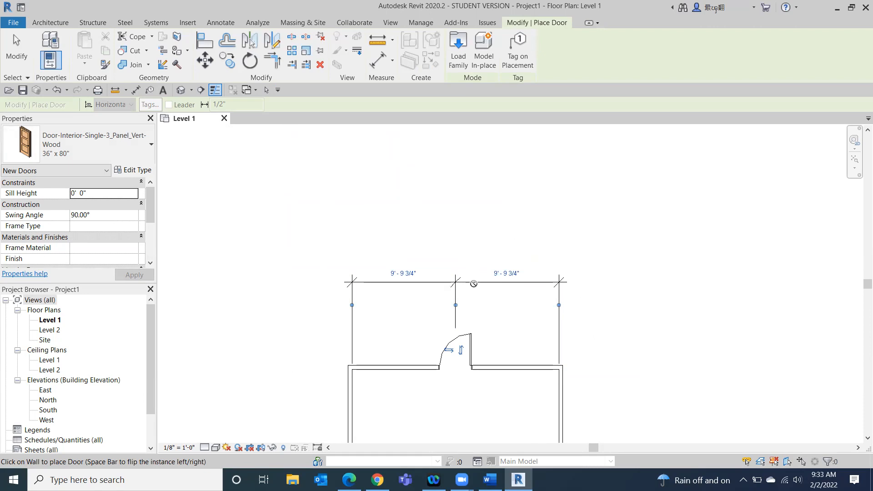
click(14, 63)
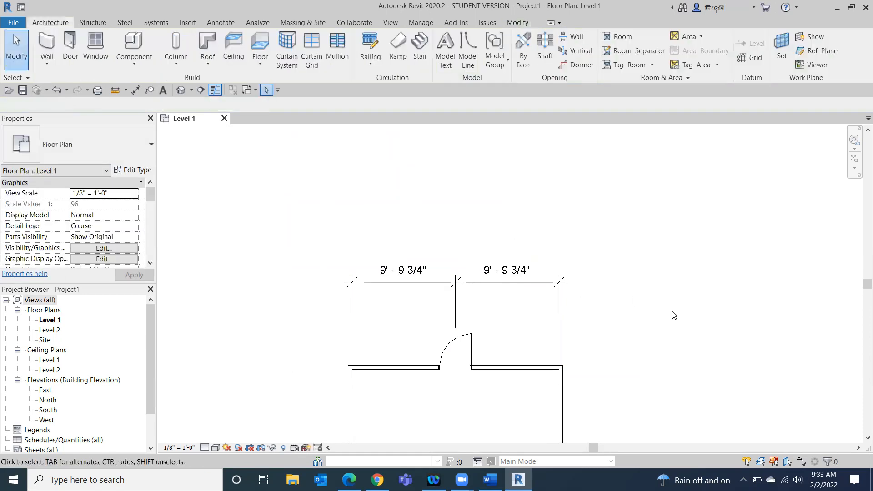
- Delete the permanent dimension above the new door in the upper room's top wall
click(564, 310)
key(Delete)
scroll(653, 316, down, 3)
scroll(655, 319, up, 2)
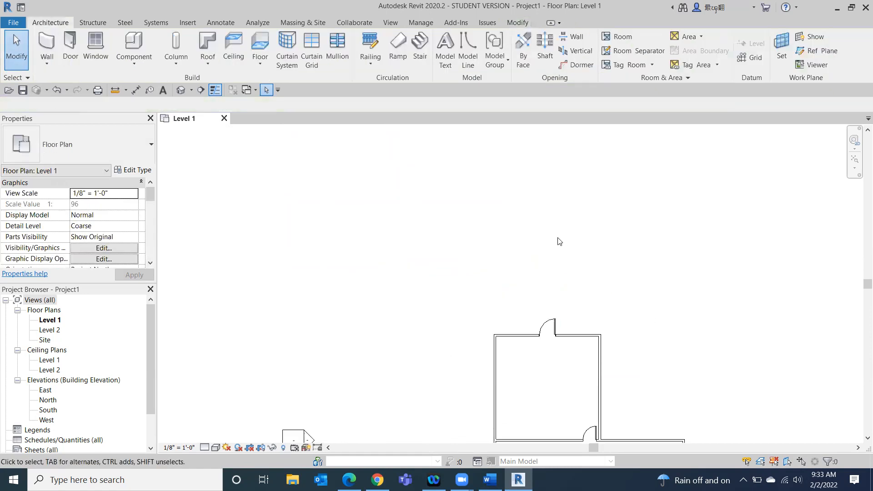
middle_drag(702, 324, 566, 218)
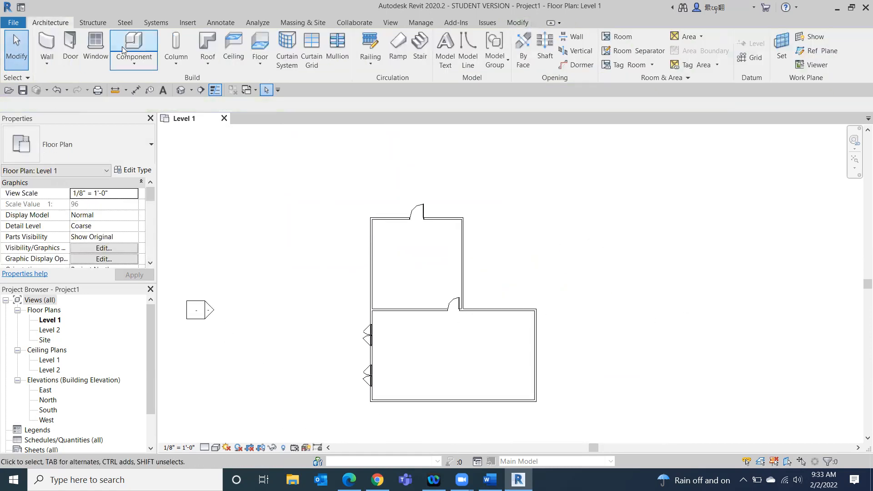
- Start the Window tool and open the US Imperial library's Windows folder for loading a family
click(90, 53)
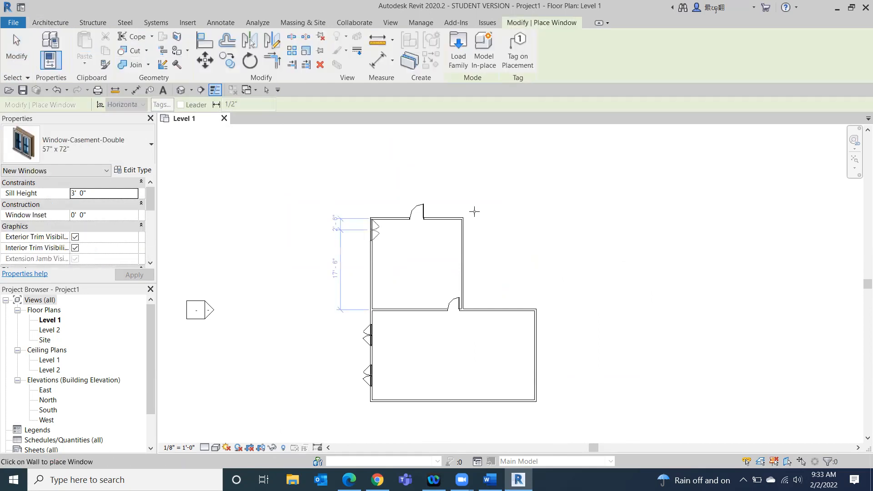
click(458, 53)
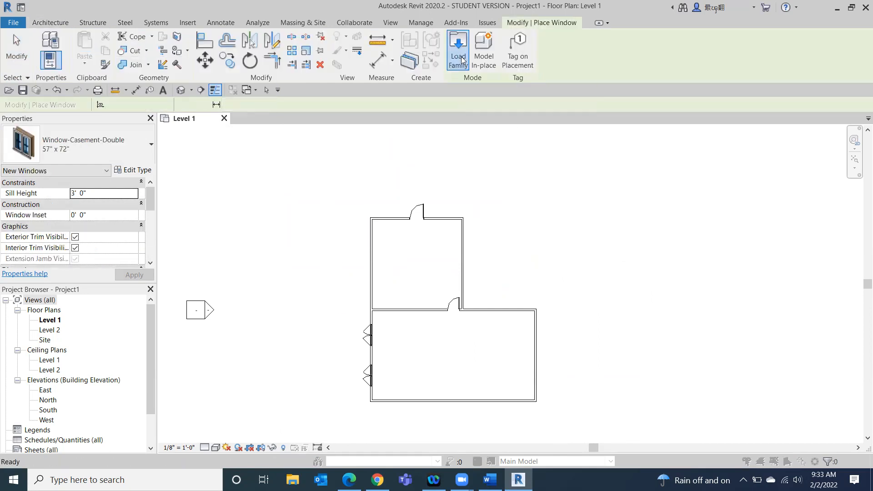
click(648, 125)
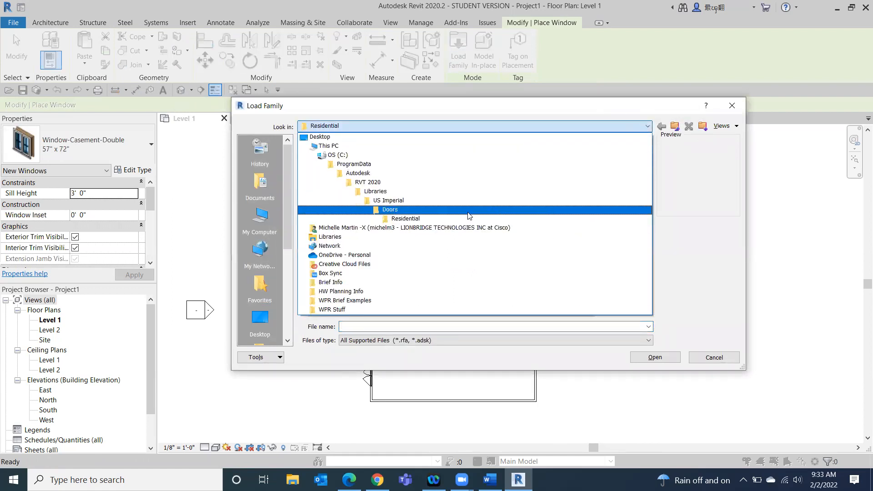
click(470, 200)
scroll(461, 216, down, 8)
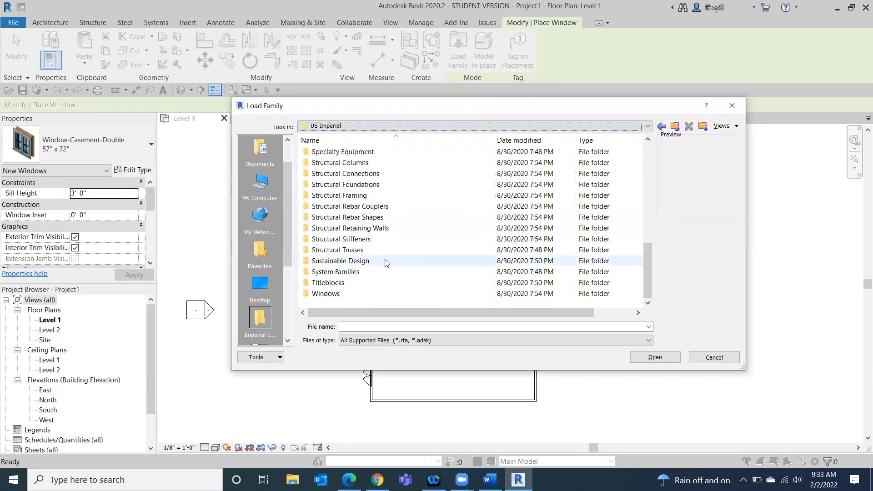
double_click(373, 293)
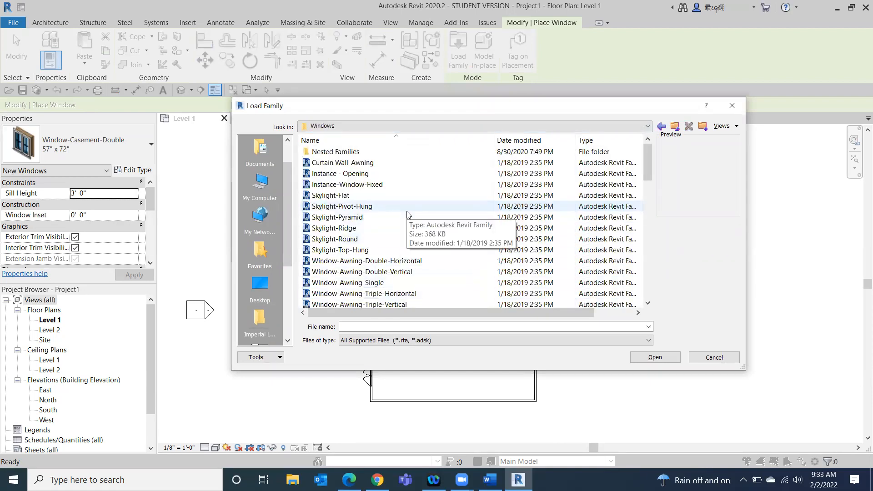
- Preview the Window-Casement-Double-Sidelight, Window-Casement-Inside-Outside and Window-Double-Hung families in the Windows folder
scroll(406, 213, down, 8)
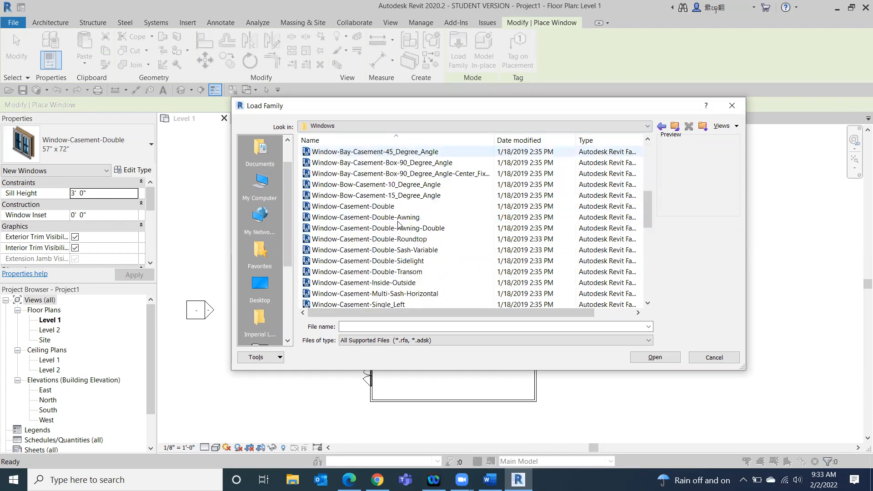
click(397, 228)
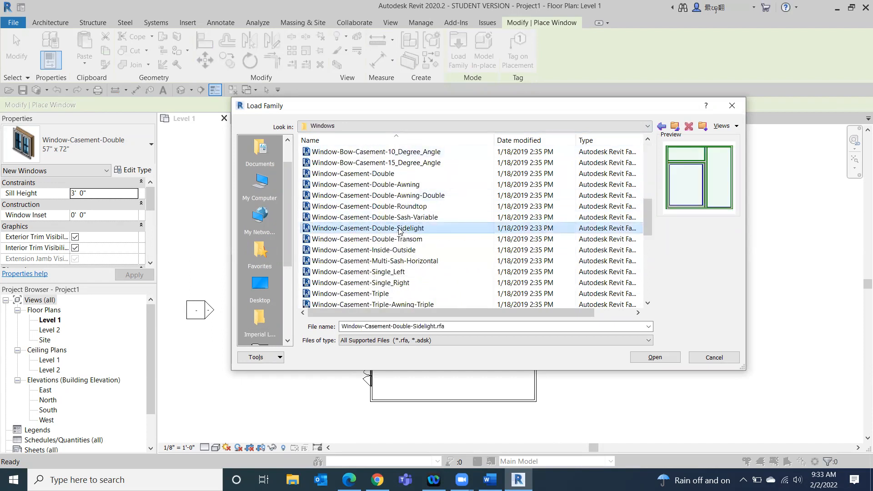
click(379, 251)
scroll(380, 255, down, 2)
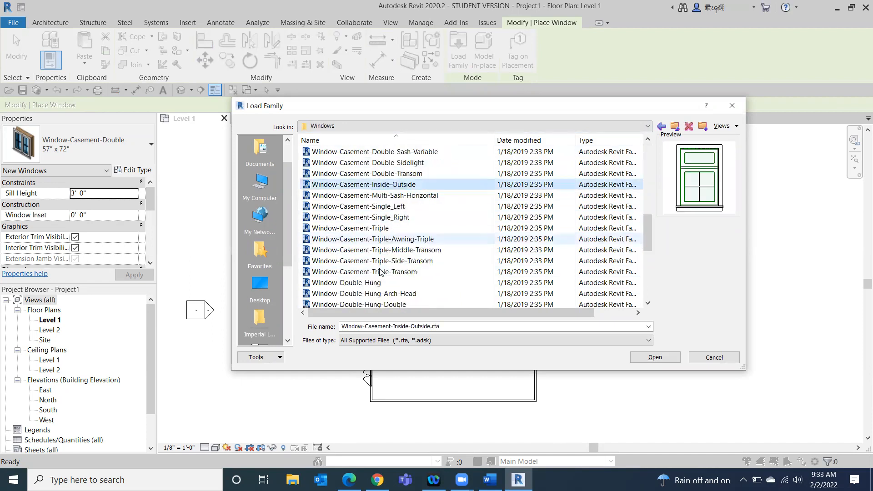
click(367, 284)
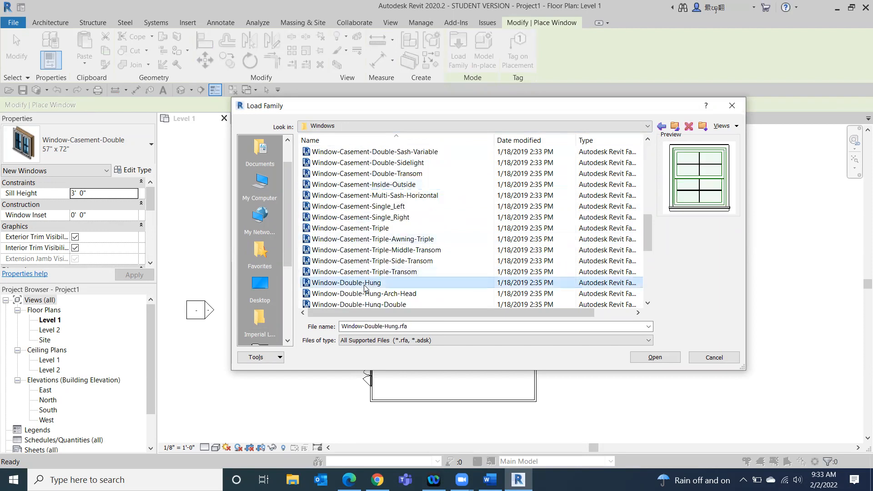
scroll(382, 281, down, 2)
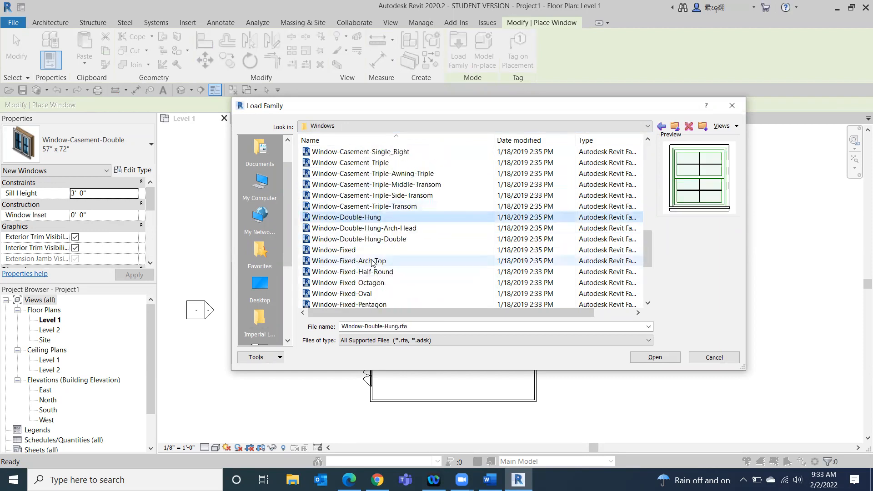
- Load the Window-Fixed-Arch-Top family with its 72" x 69" type
click(372, 262)
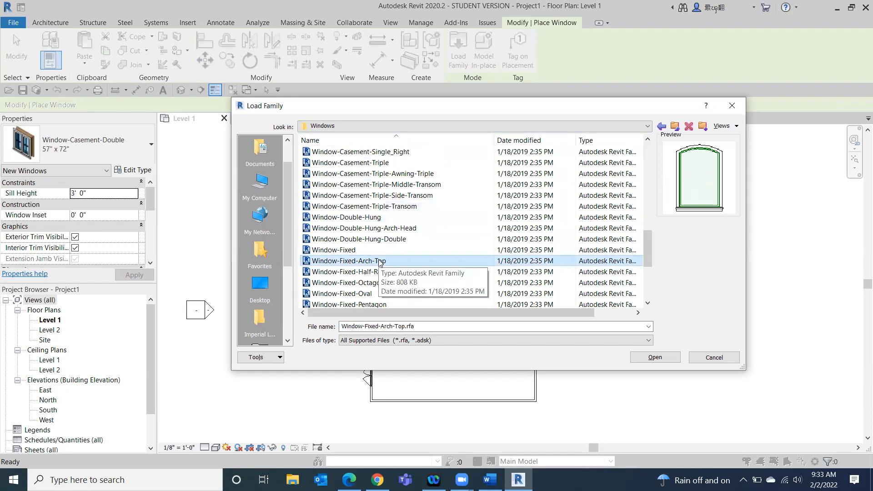
double_click(376, 261)
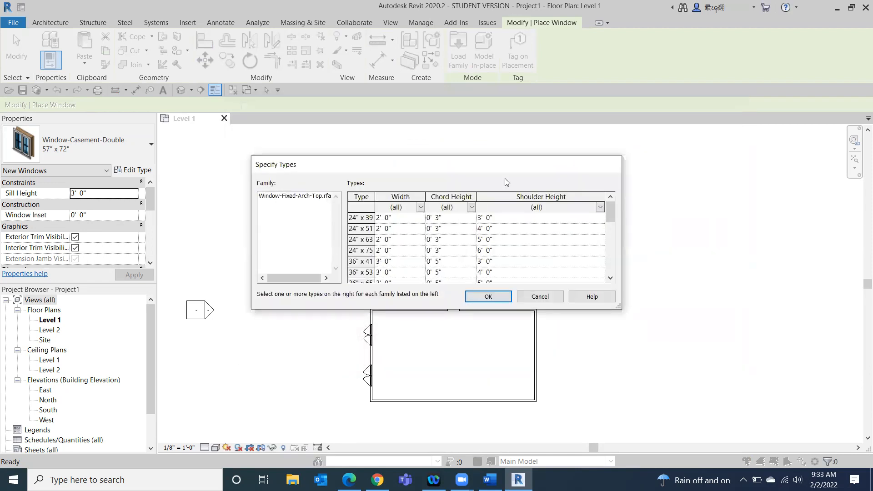
scroll(606, 218, down, 2)
scroll(605, 214, down, 3)
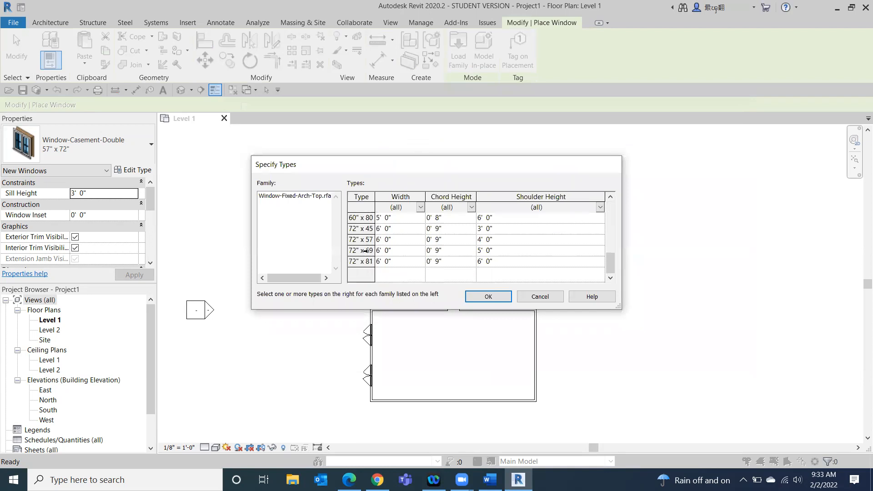
click(365, 251)
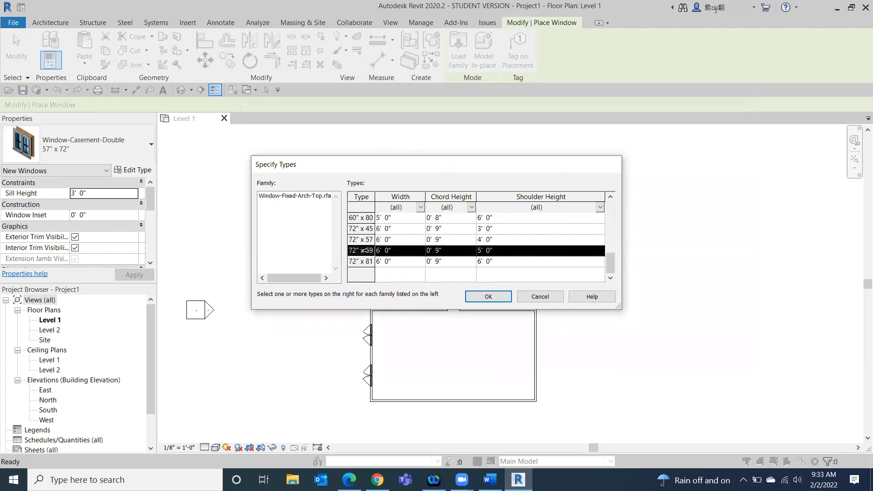
click(496, 296)
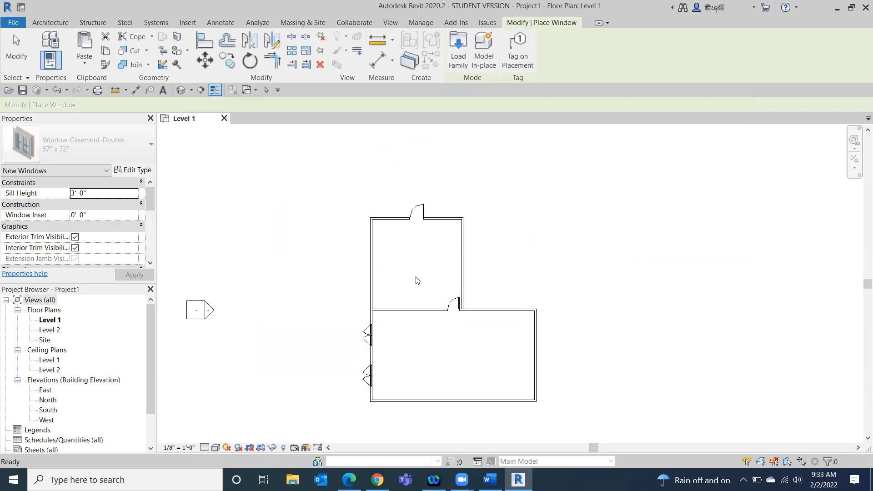
- Place two 72" x 69" arch-top windows in the upper room's top wall, each 6'-0" from the door and 4'-0" from the side wall
scroll(390, 220, up, 2)
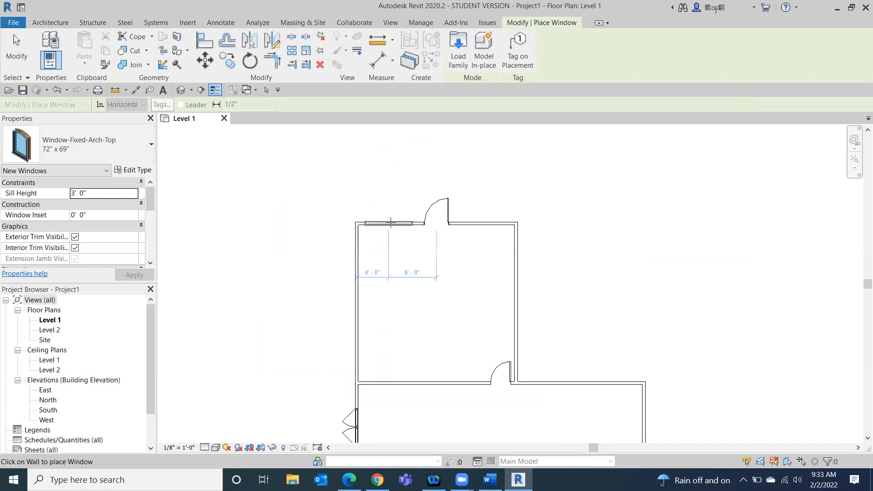
click(390, 222)
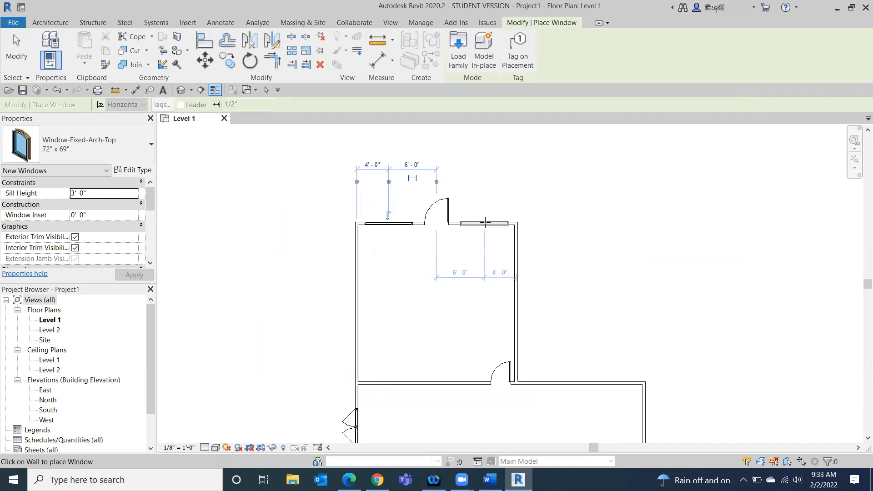
click(486, 223)
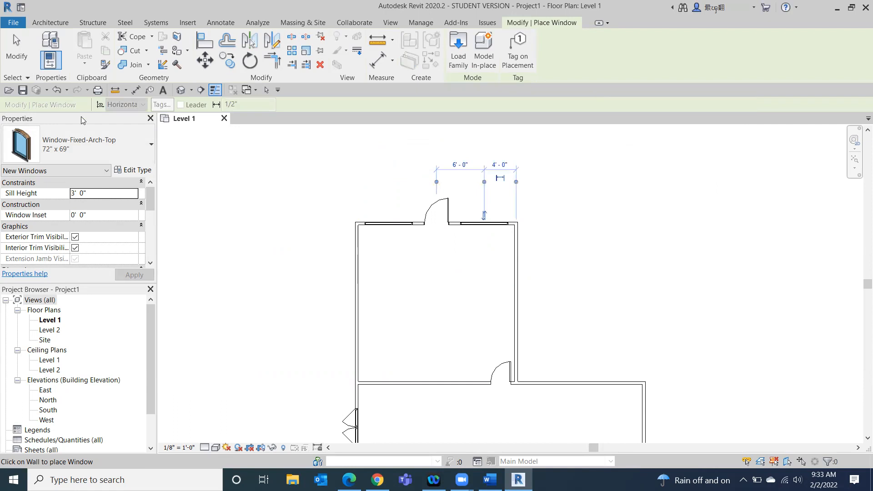
scroll(415, 235, up, 1)
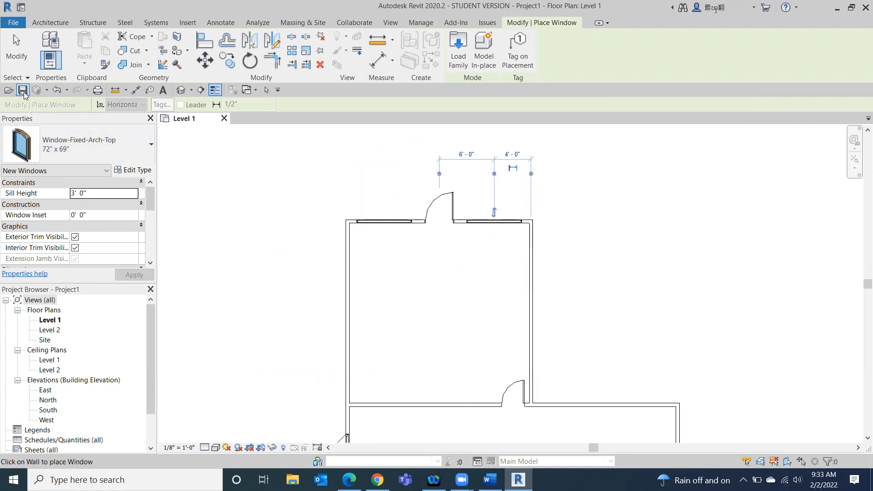
click(26, 54)
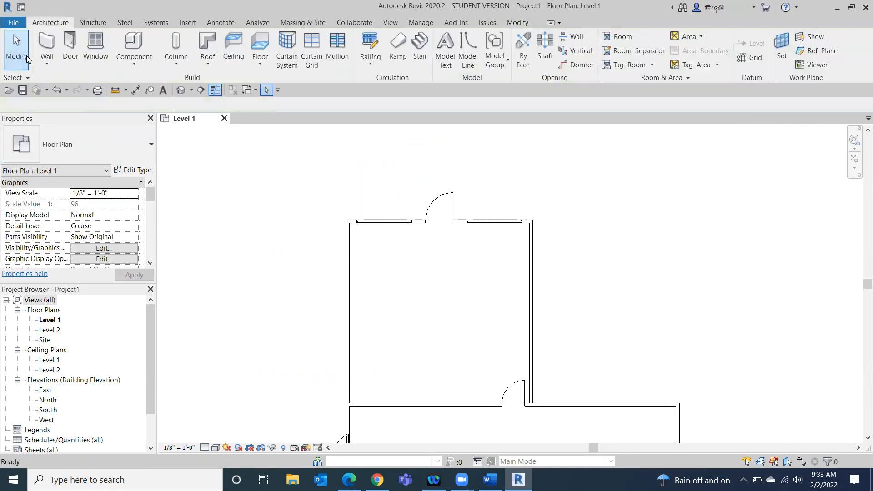
- Flip the facing of the arch-top window to the left of the door in the upper room's top wall
click(382, 227)
scroll(388, 241, up, 3)
scroll(389, 245, up, 1)
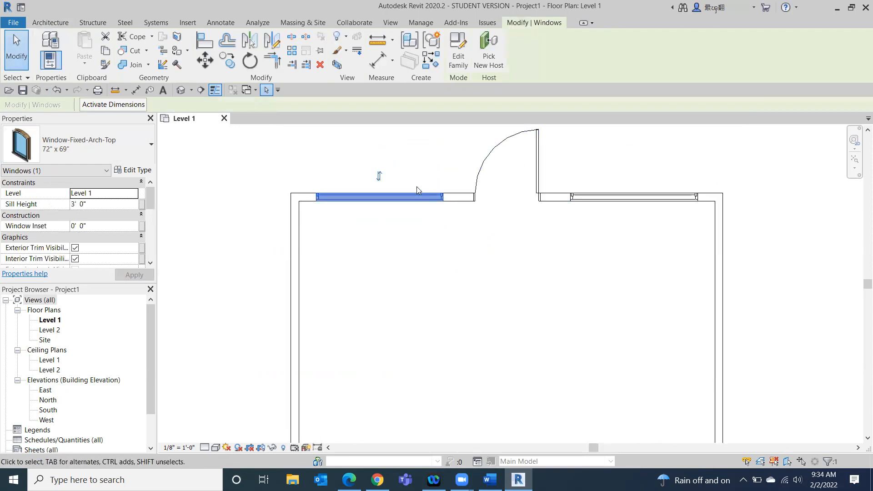
click(380, 178)
scroll(807, 313, down, 3)
scroll(762, 268, down, 2)
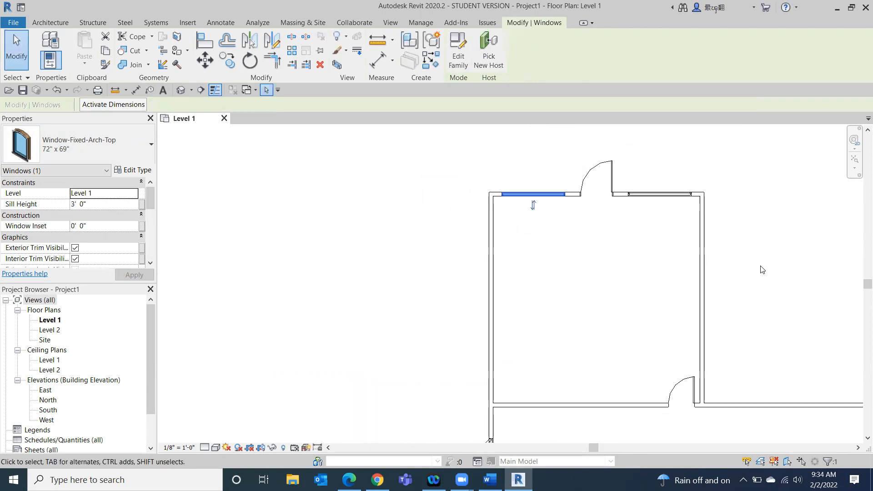
click(768, 273)
scroll(777, 279, down, 1)
middle_drag(778, 279, 610, 224)
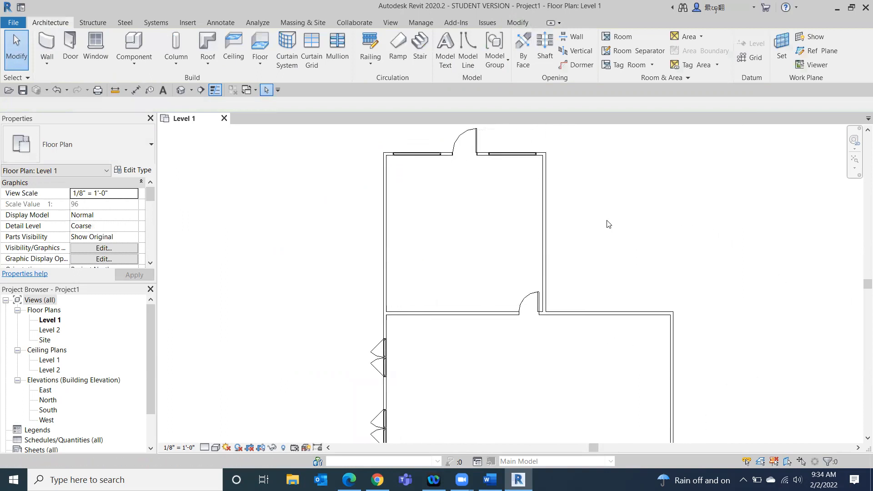
scroll(609, 224, down, 1)
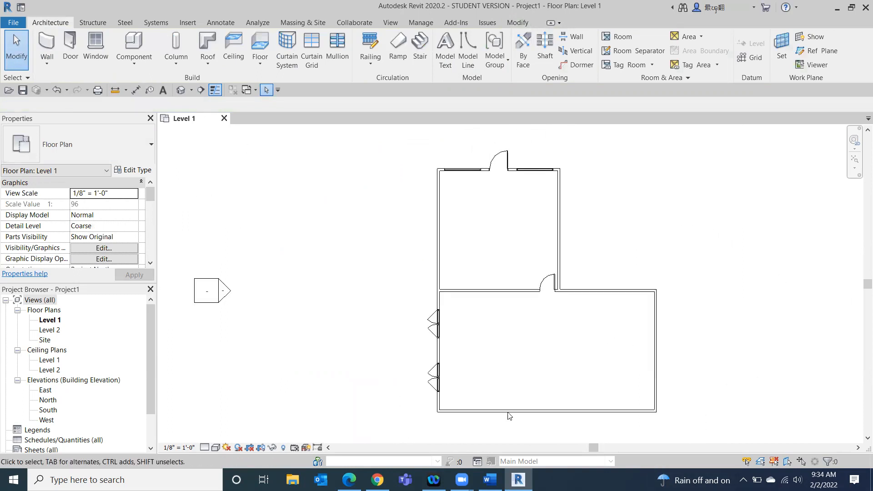
- Open the default 3D view and turn the model to show its back and left walls
click(180, 90)
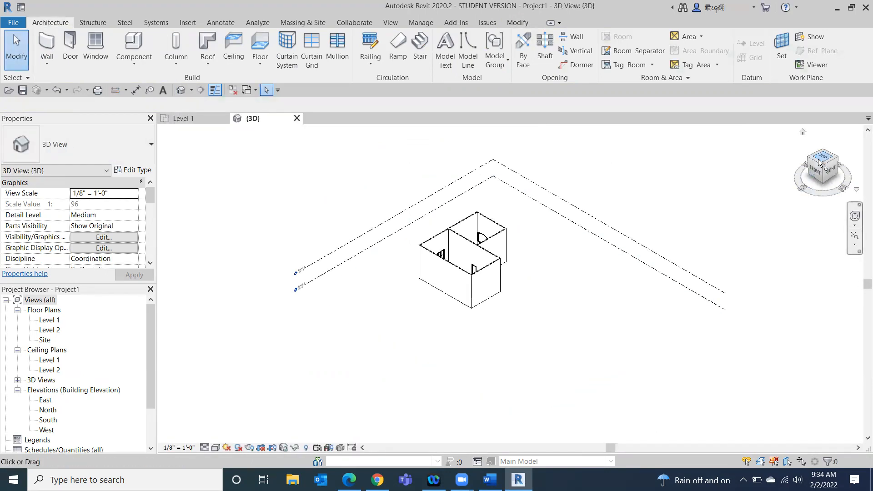
click(836, 159)
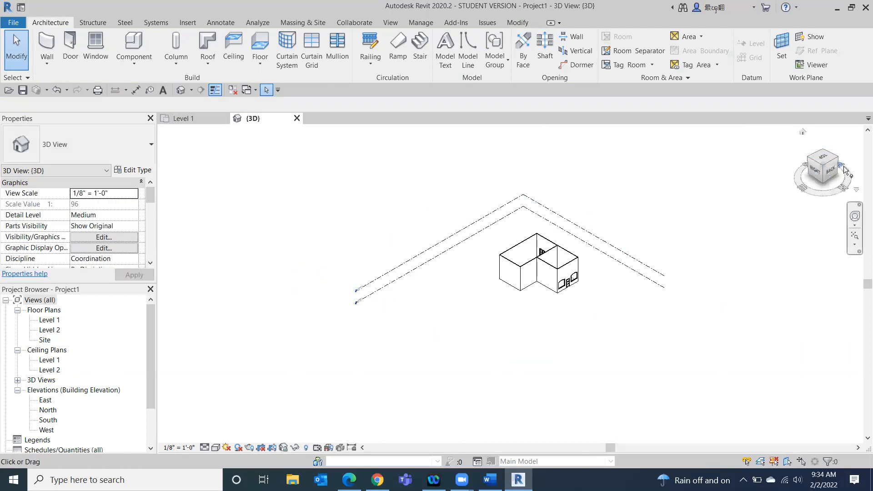
click(836, 159)
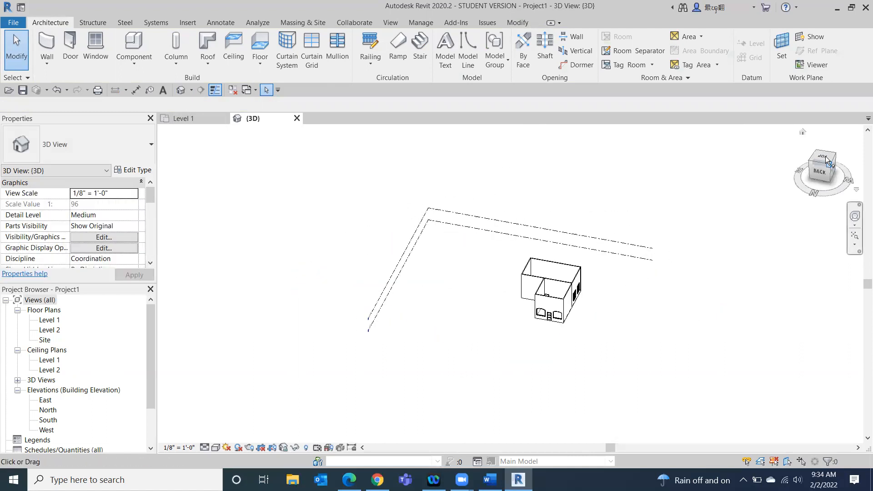
scroll(477, 279, up, 2)
middle_drag(477, 279, 437, 325)
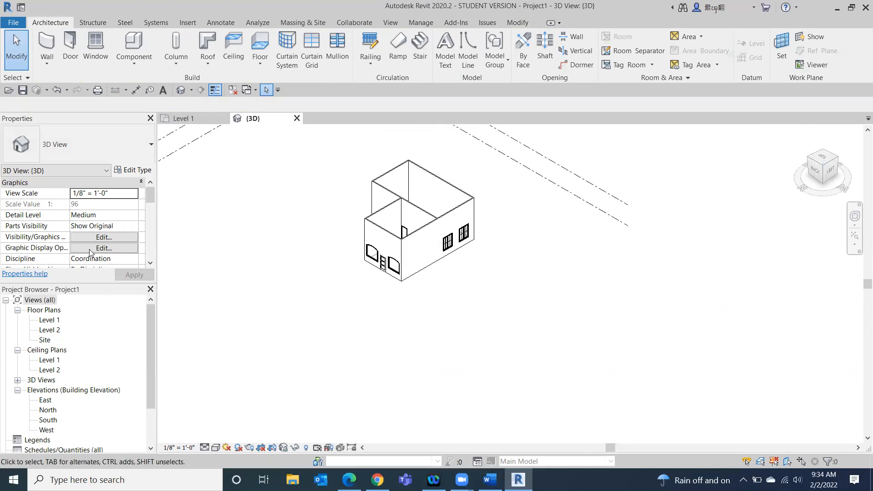
- Set the 3D view's visual style to Consistent Colors and examine the arch-top windows beside the back wall's door up close
click(215, 448)
click(225, 413)
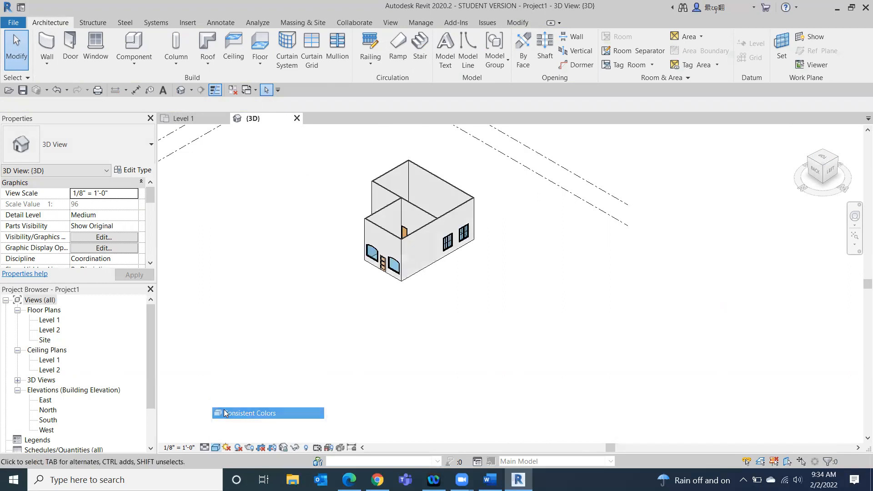
scroll(450, 337, up, 2)
middle_drag(386, 289, 481, 417)
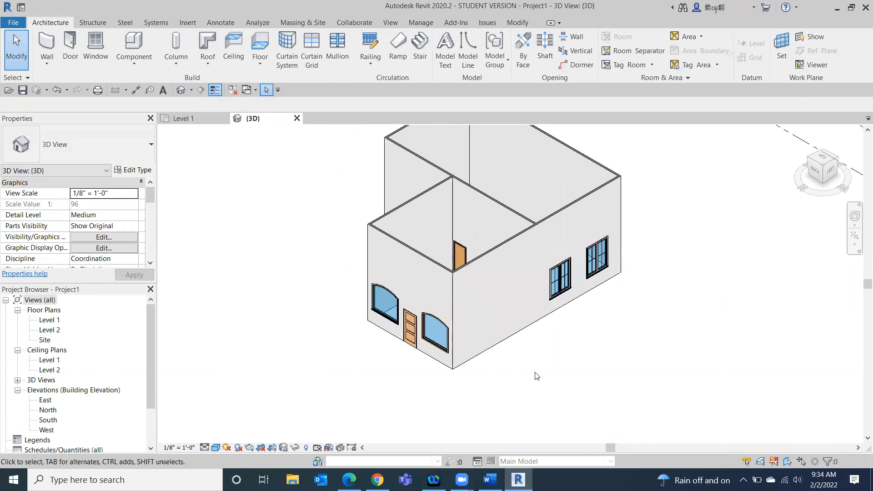
scroll(538, 373, up, 1)
scroll(333, 347, up, 2)
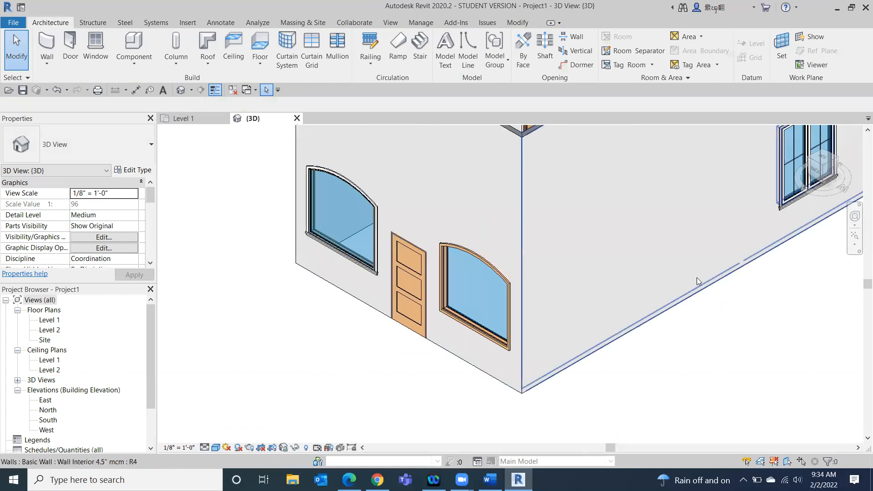
scroll(437, 293, up, 2)
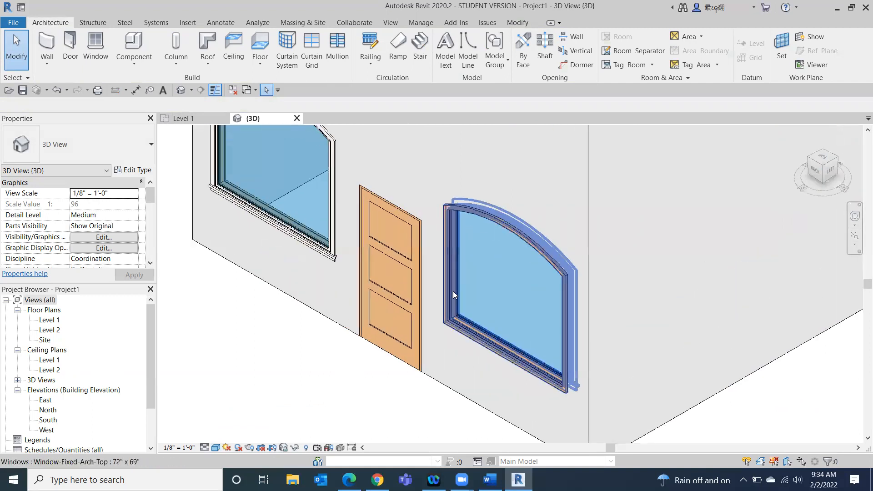
scroll(253, 362, down, 3)
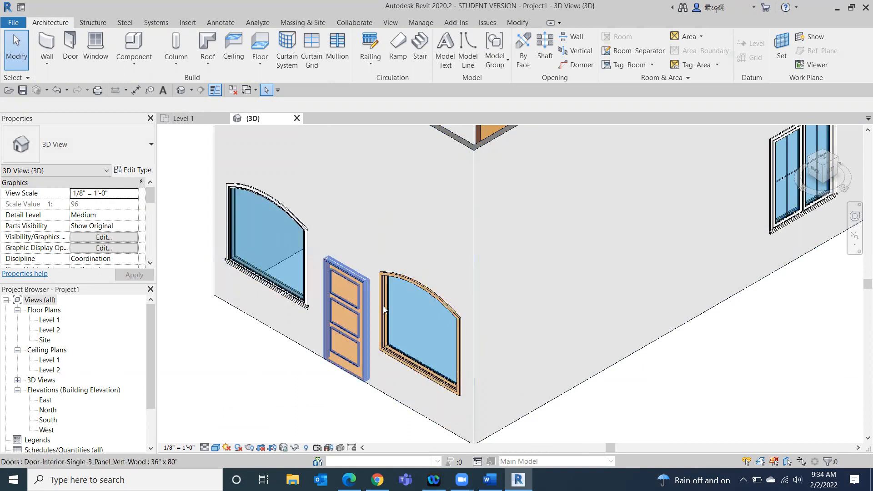
- Reopen the Level 1 floor plan and select the arch-top window to the right of the top wall's door
double_click(44, 322)
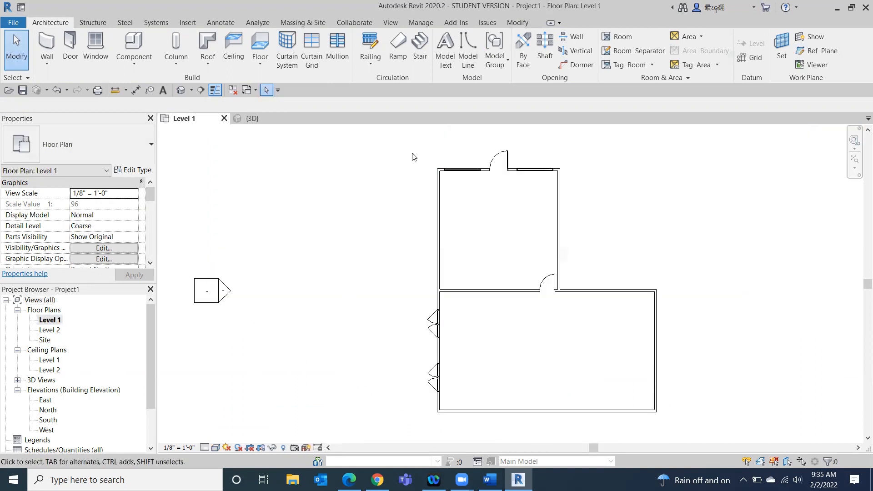
scroll(485, 169, up, 4)
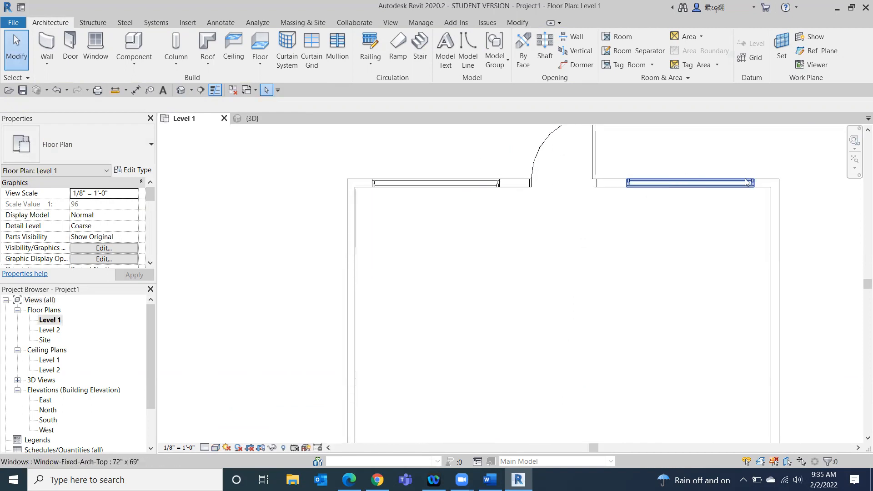
click(673, 183)
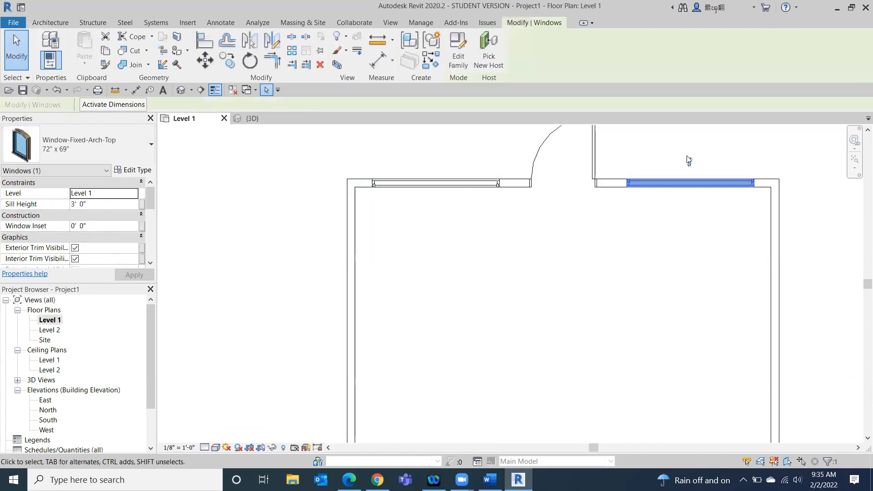
- Return to the 3D view and set the sill height of the arch-top window nearest the back-left corner to 4' 0"
key(ctrl+Tab)
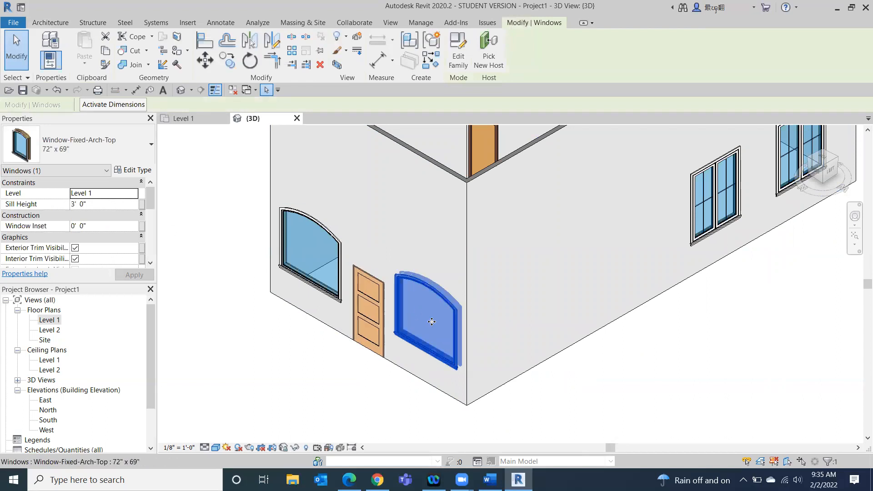
drag(76, 204, 55, 206)
text(4)
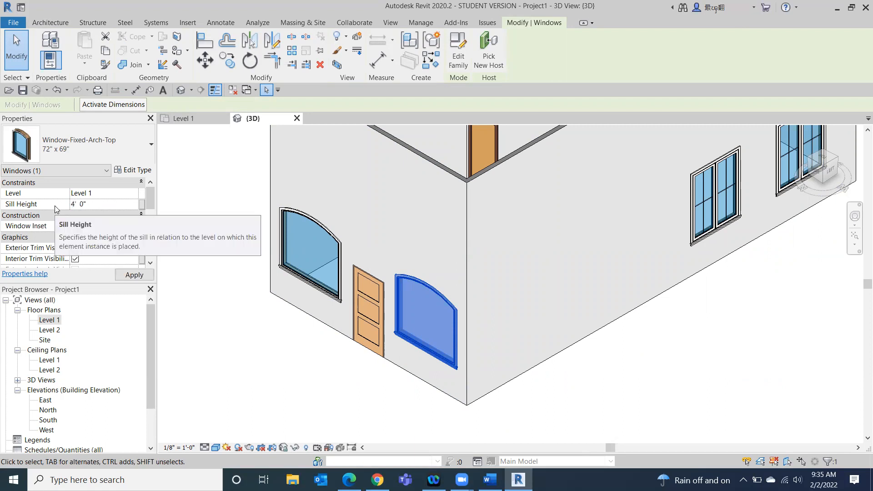
click(134, 275)
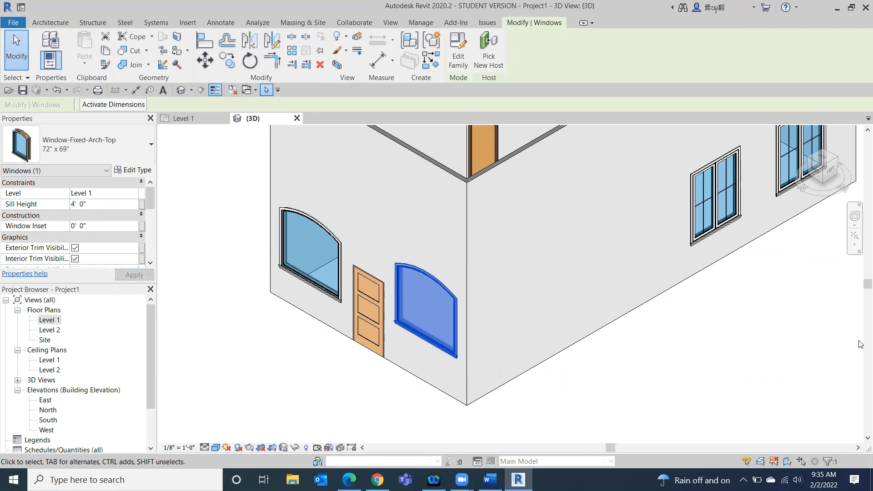
click(814, 173)
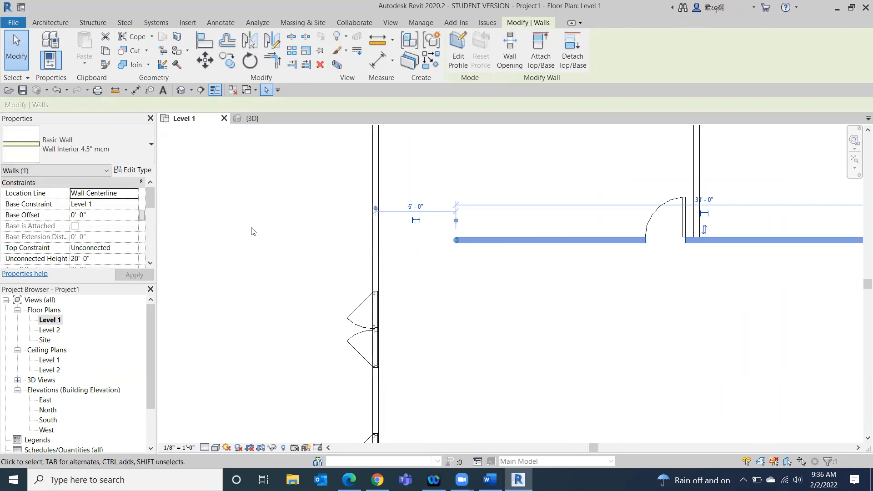
- Extend the left end of the wall between the two rooms in Level 1 until it meets the left wall
key(Escape)
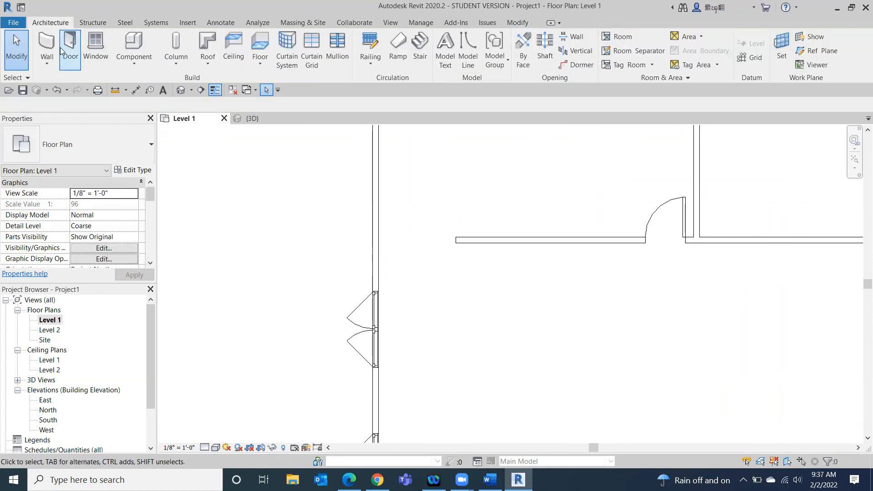
click(576, 244)
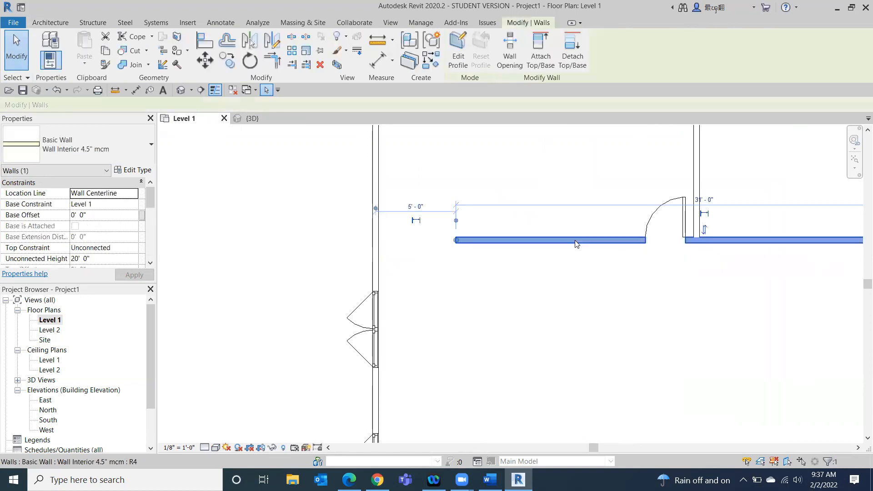
drag(457, 241, 376, 240)
key(Escape)
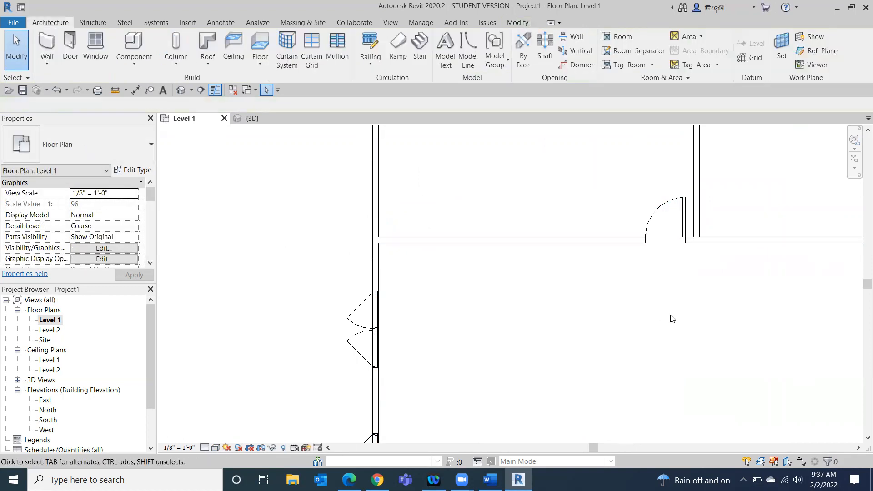
- Place a 36" x 80" three-panel door near the left end of the dividing wall and flip it to swing into the lower room
click(71, 48)
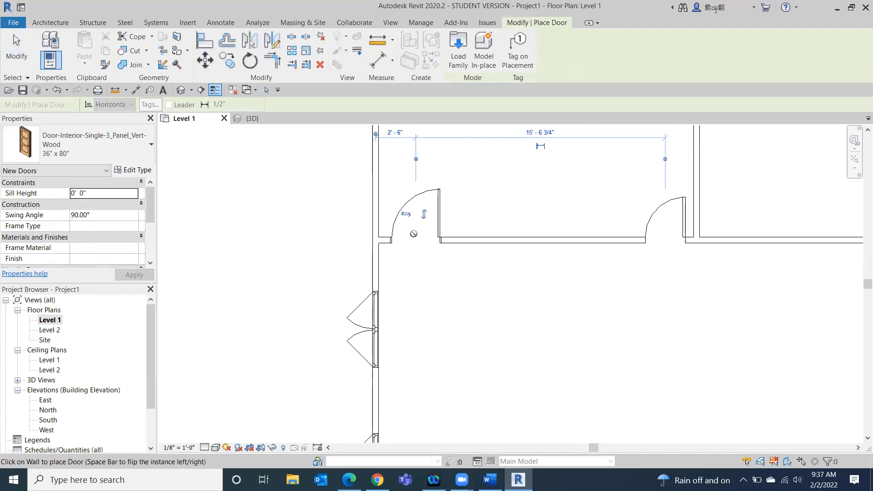
click(414, 246)
click(406, 267)
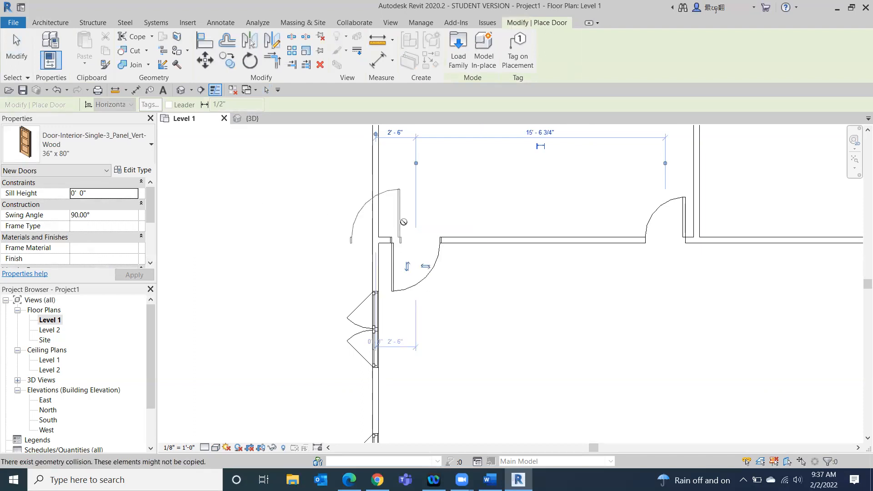
- Set the distance from the left wall to the near edge of the new dividing-wall door to 6"
scroll(374, 136, up, 3)
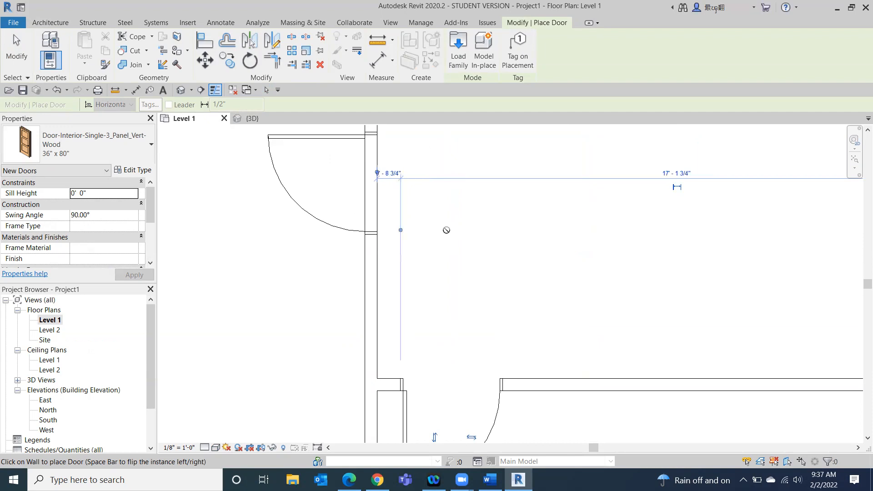
click(389, 173)
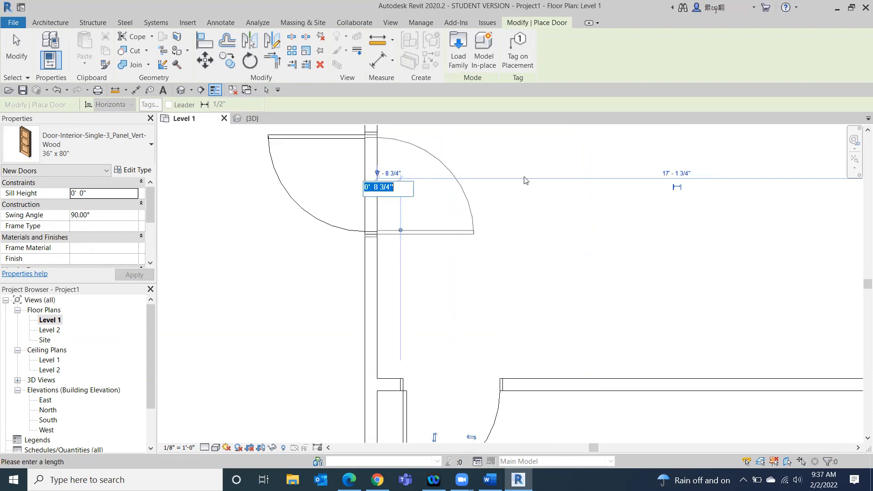
text(6")
key(Return)
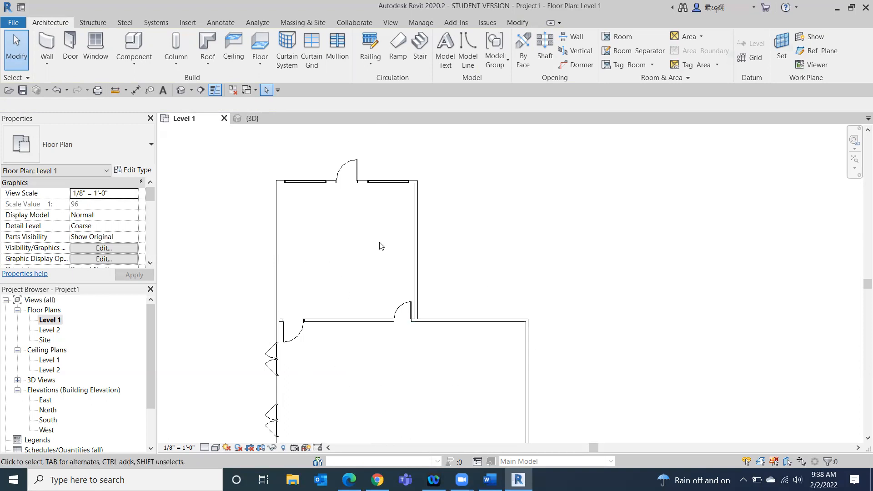
click(70, 48)
click(458, 59)
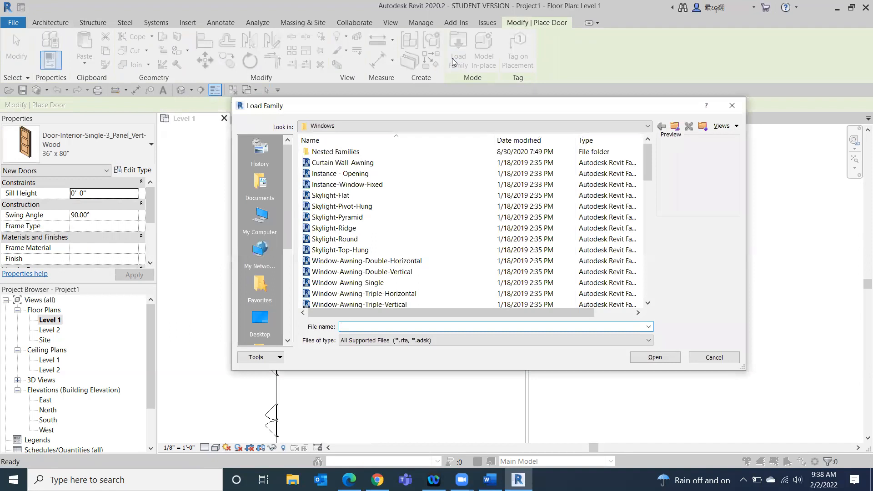
scroll(436, 228, down, 4)
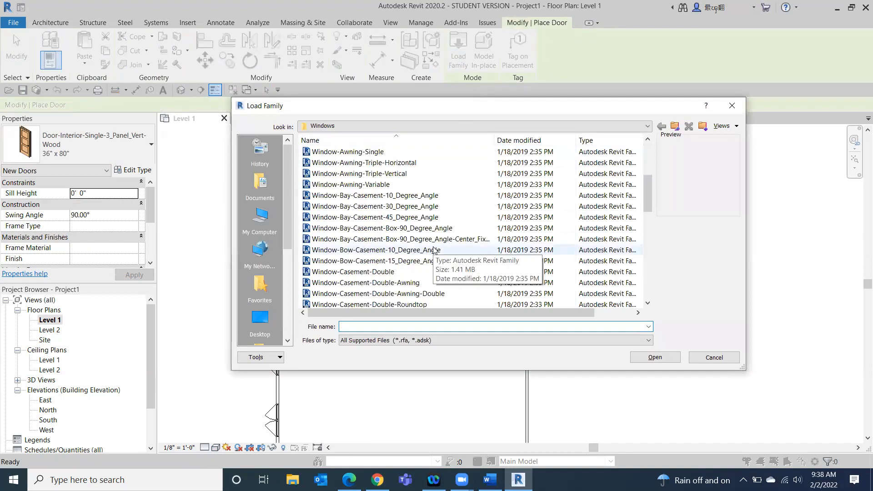
scroll(434, 250, down, 1)
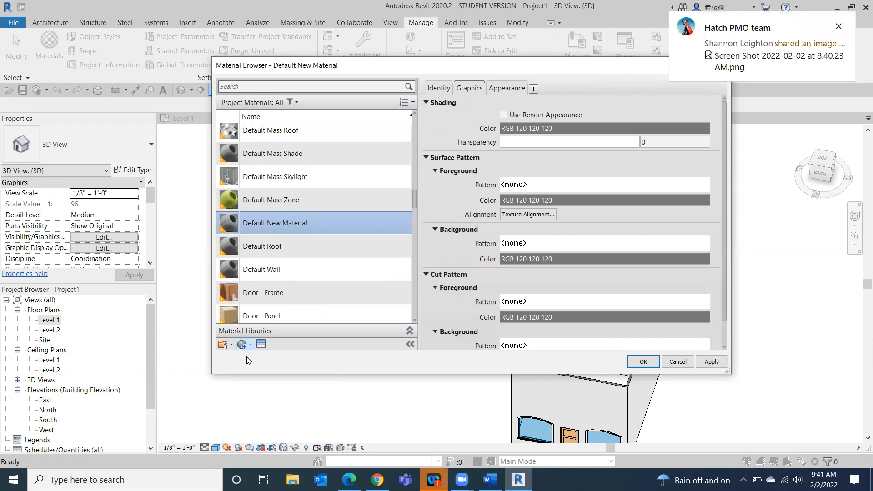
- Name the new default material MCM Siding
scroll(277, 201, down, 1)
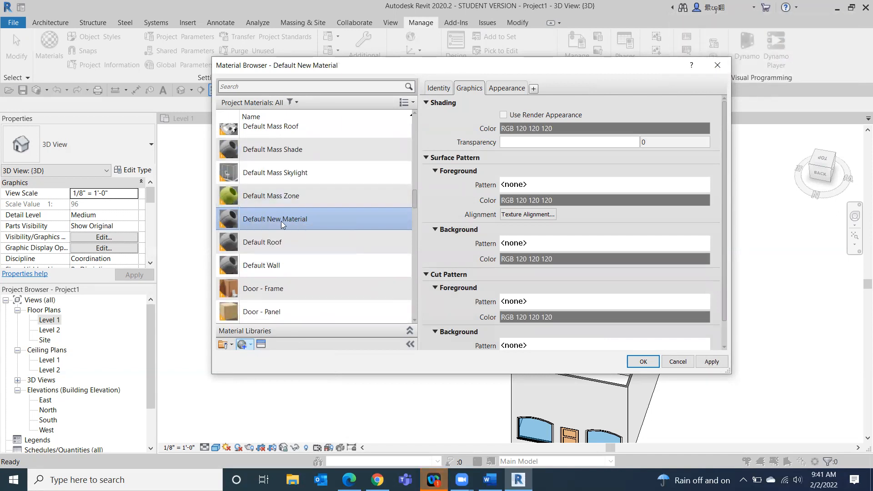
click(282, 217)
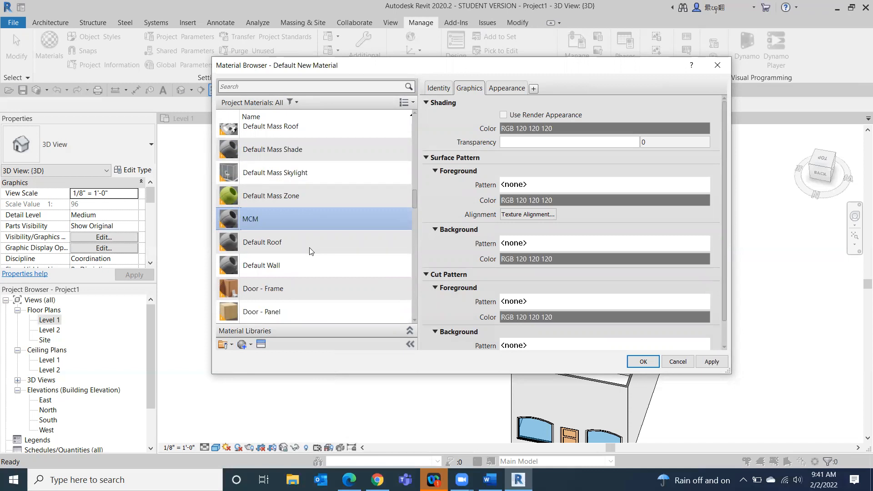
text(SidingMCM)
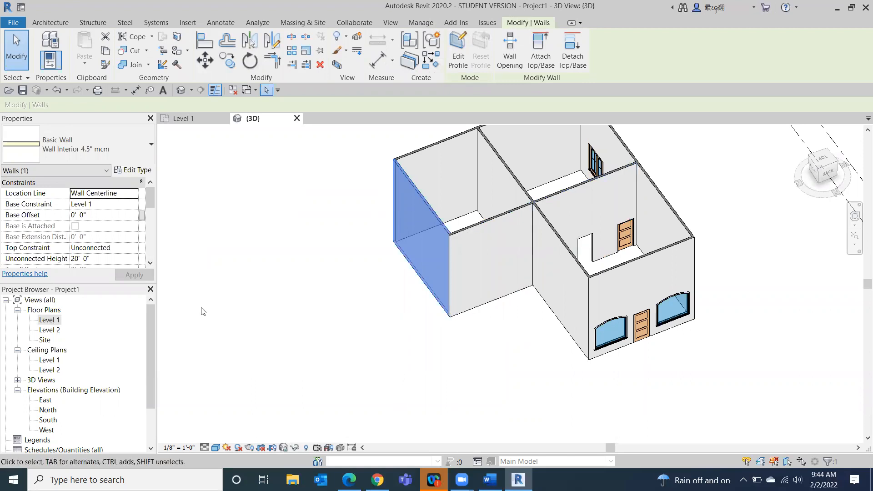
- Assign the MCM Siding material to the exterior finish layer of the Wall Interior 4.5" mcm wall type
click(240, 290)
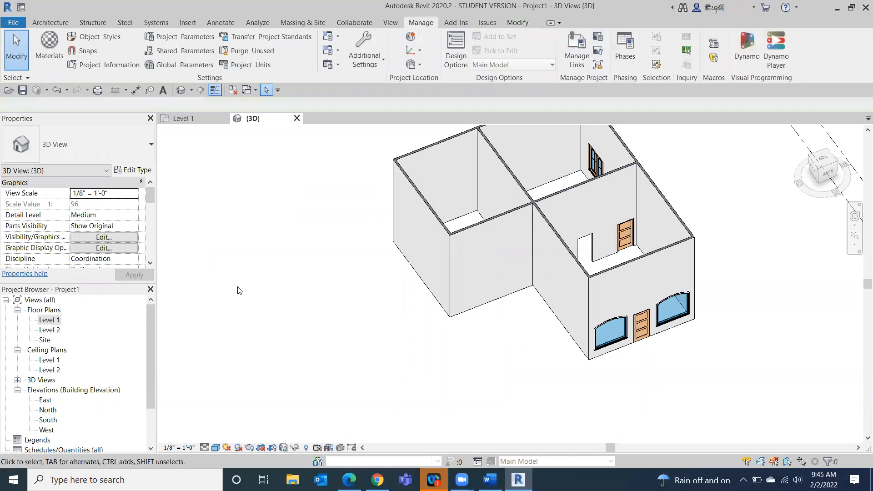
click(431, 217)
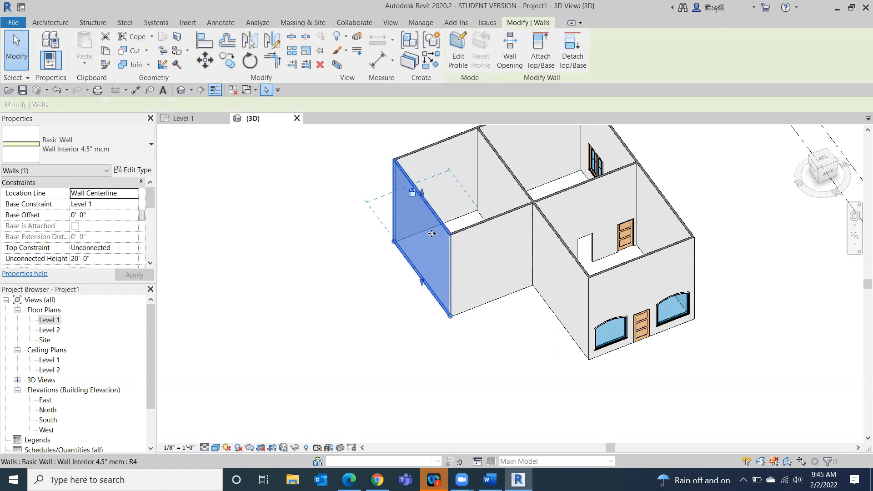
click(134, 170)
click(677, 183)
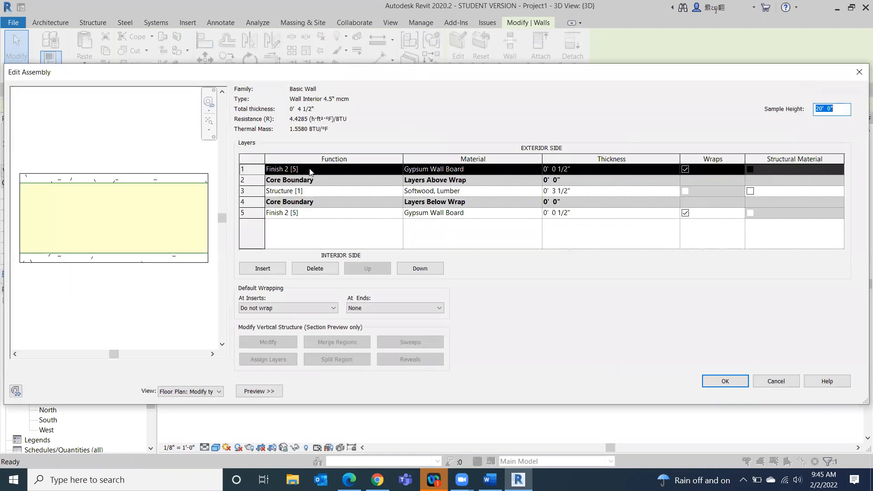
click(521, 169)
click(537, 170)
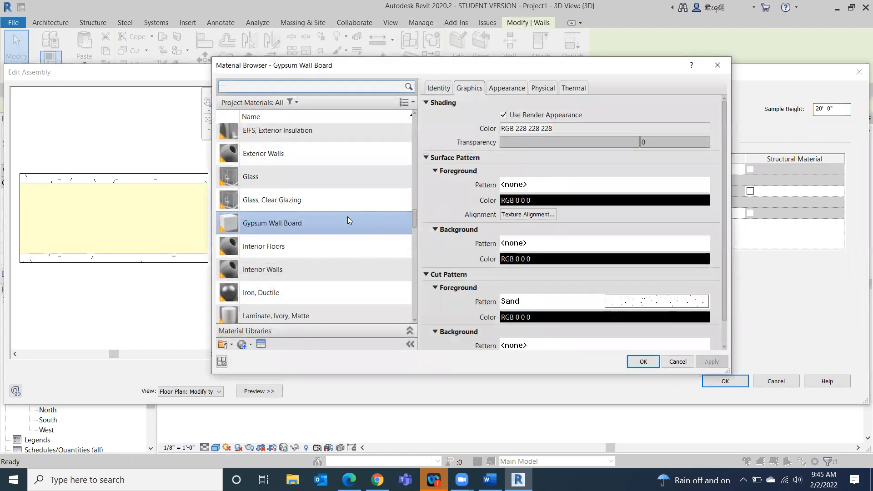
scroll(348, 217, down, 2)
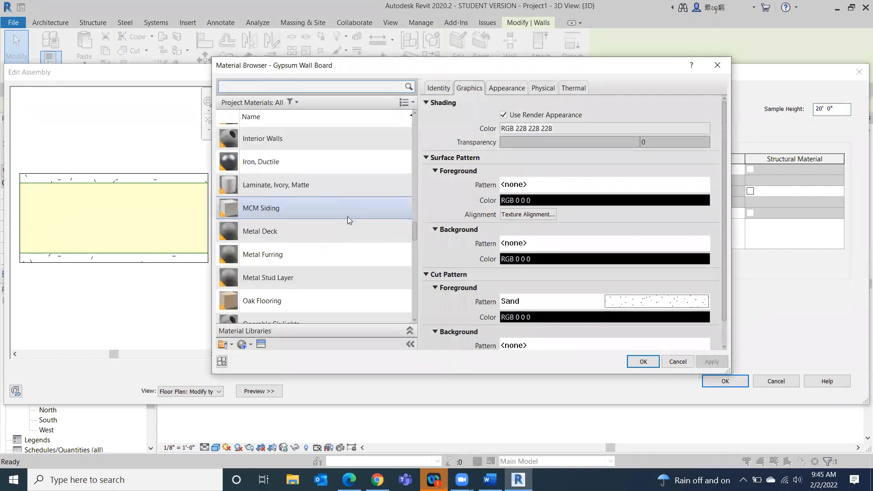
scroll(348, 217, down, 1)
scroll(347, 217, up, 2)
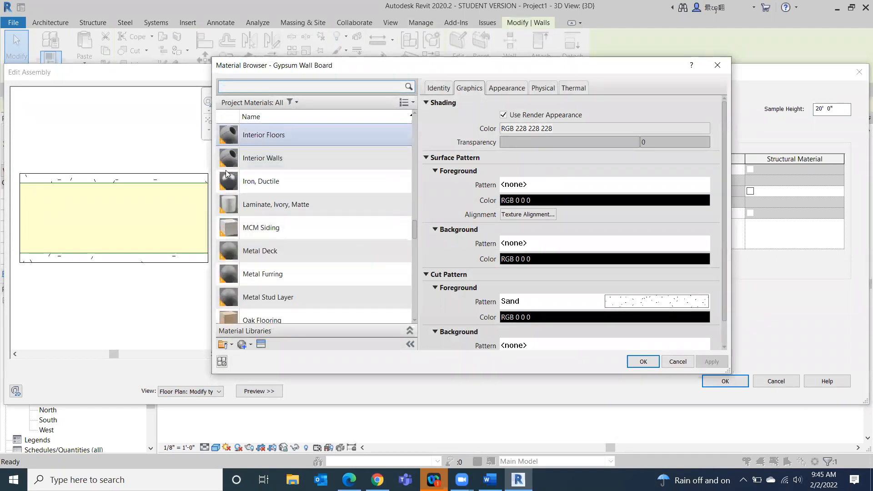
double_click(311, 228)
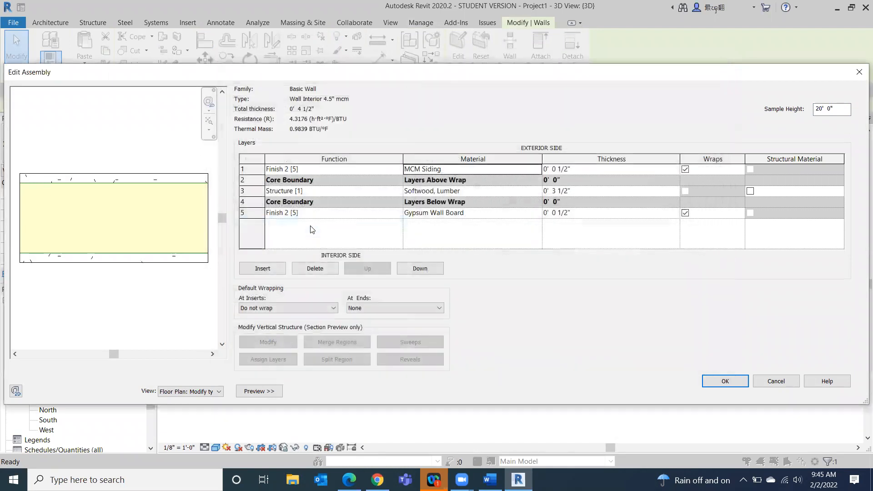
- Keep Softwood, Lumber as the wall's structure layer material and apply the wall type changes
click(521, 191)
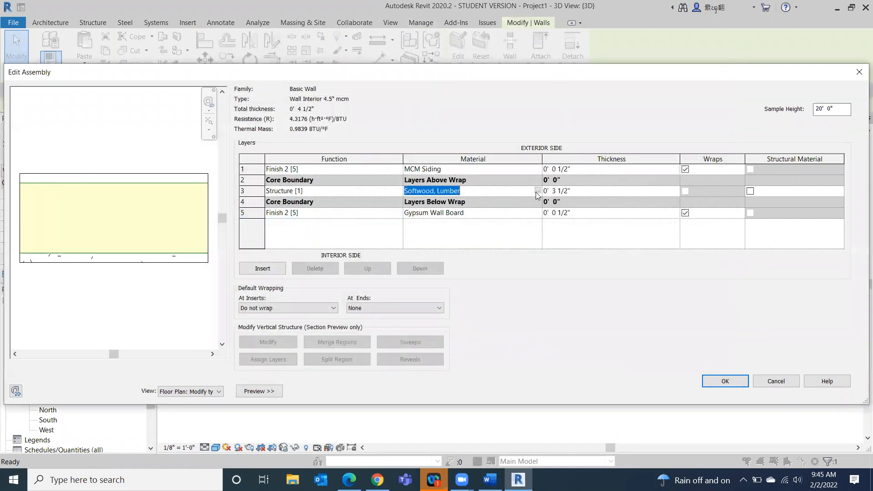
click(538, 190)
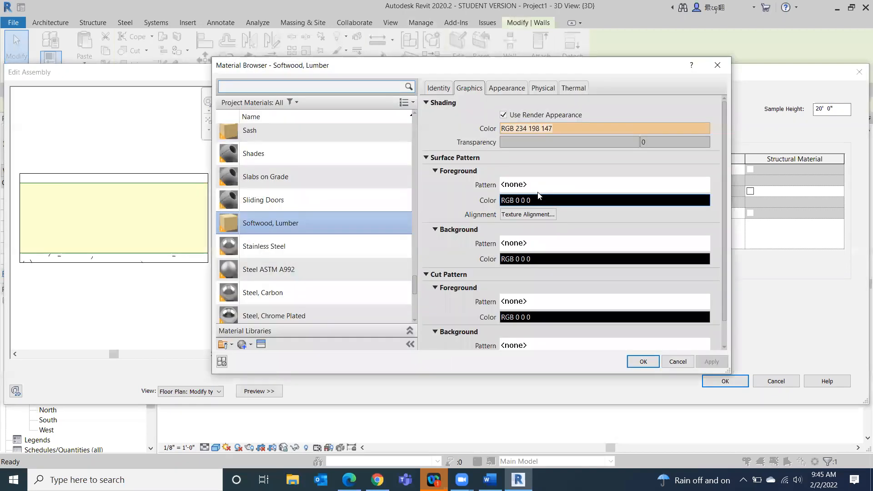
click(642, 362)
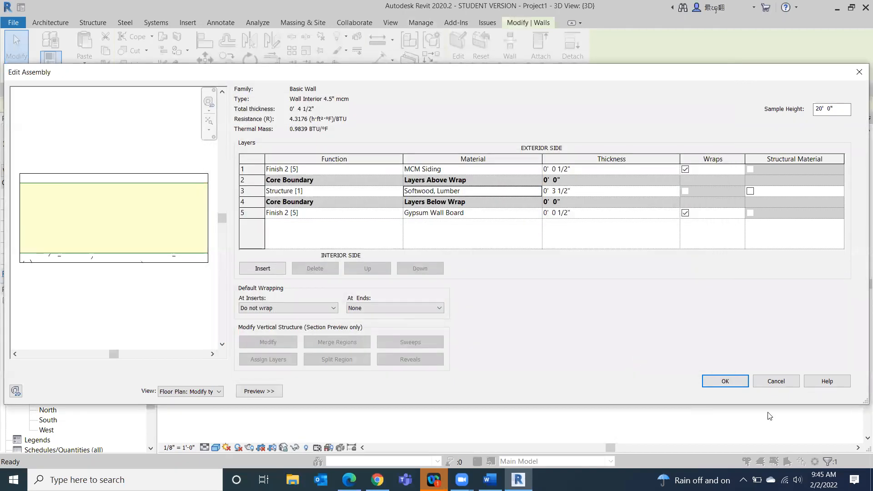
click(732, 380)
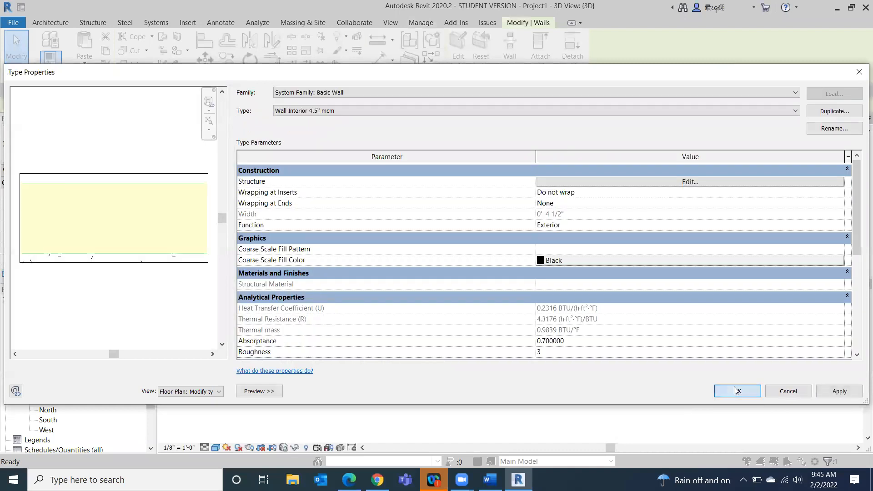
click(732, 383)
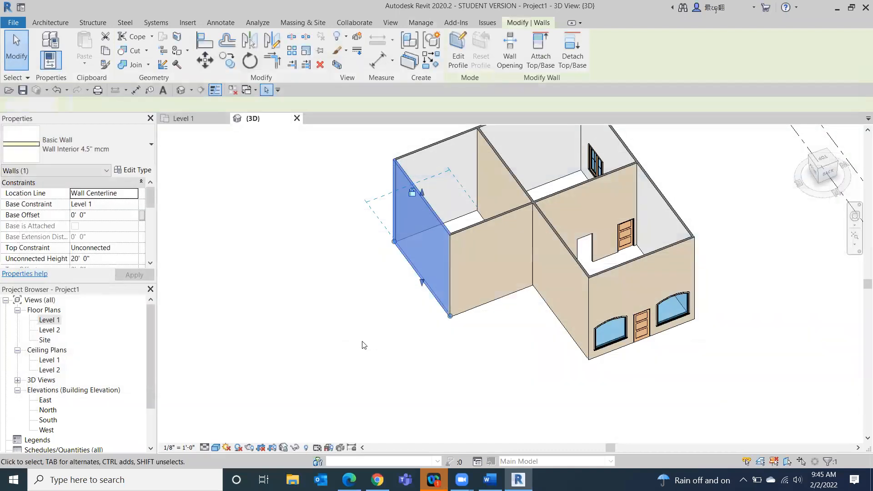
click(362, 342)
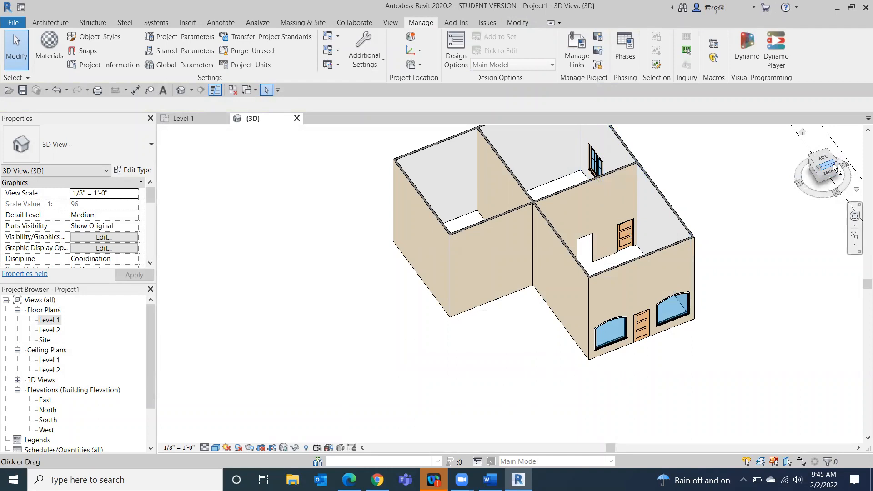
mouse_move(834, 167)
mouse_down()
mouse_move(645, 169)
mouse_move(514, 156)
mouse_move(649, 165)
mouse_move(247, 173)
mouse_move(314, 166)
mouse_move(327, 166)
mouse_move(188, 181)
mouse_move(220, 181)
mouse_up()
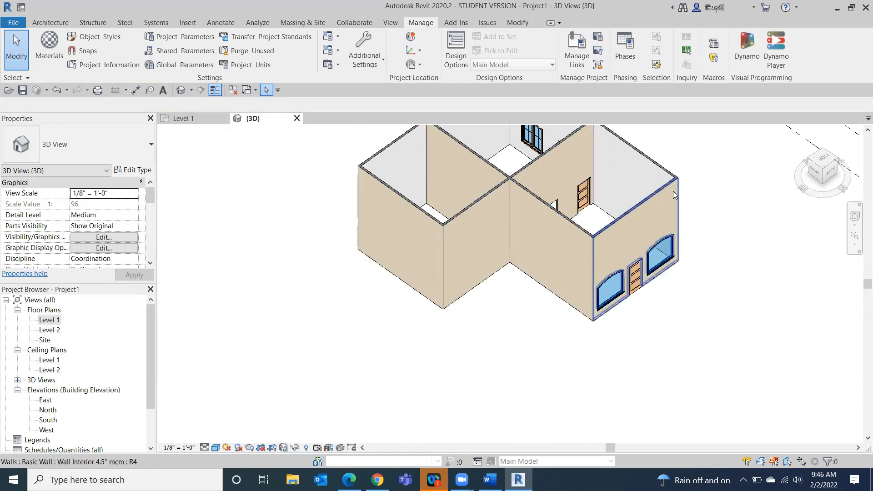
mouse_move(839, 164)
mouse_down()
mouse_move(758, 180)
mouse_move(567, 132)
mouse_move(501, 138)
mouse_move(624, 187)
mouse_move(859, 180)
mouse_move(747, 206)
mouse_move(630, 200)
mouse_move(820, 185)
mouse_move(834, 196)
mouse_up()
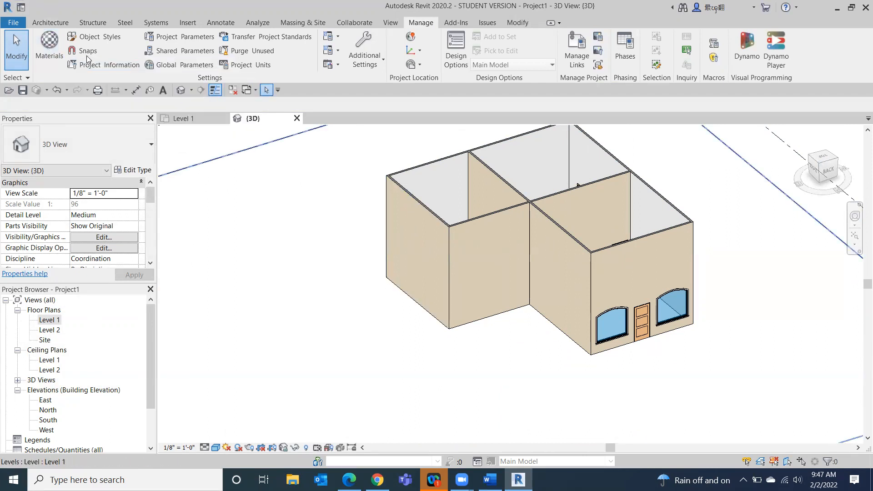
- Create a new project material and name it MCM brick 2
click(49, 45)
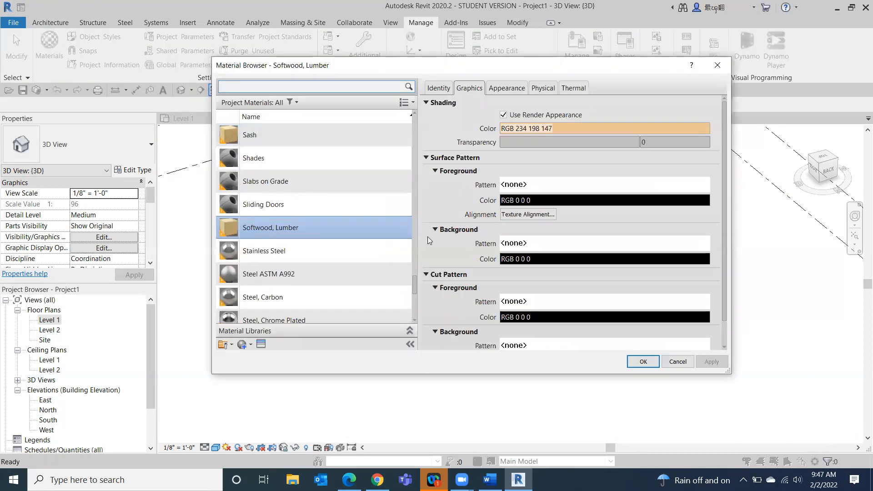
drag(415, 281, 419, 146)
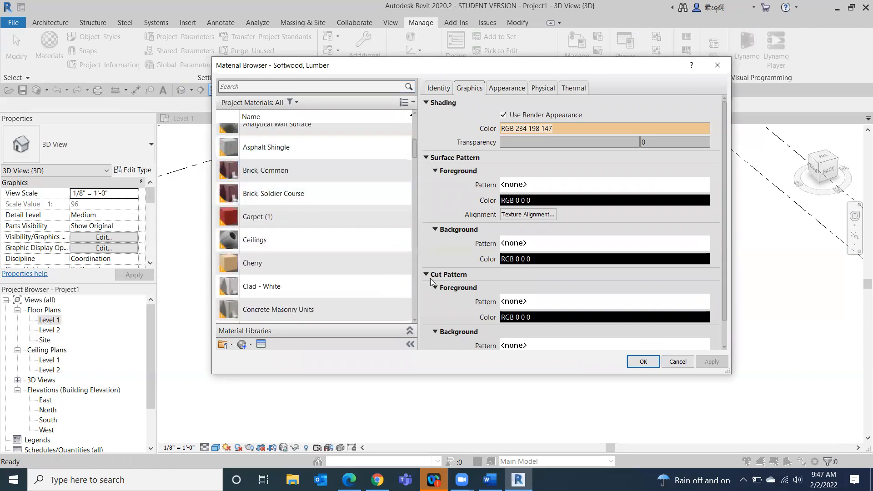
scroll(307, 305, down, 1)
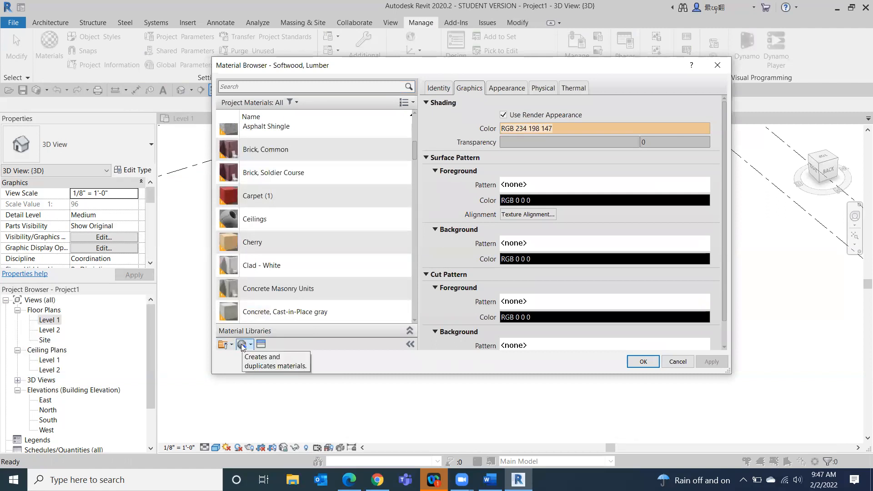
click(242, 346)
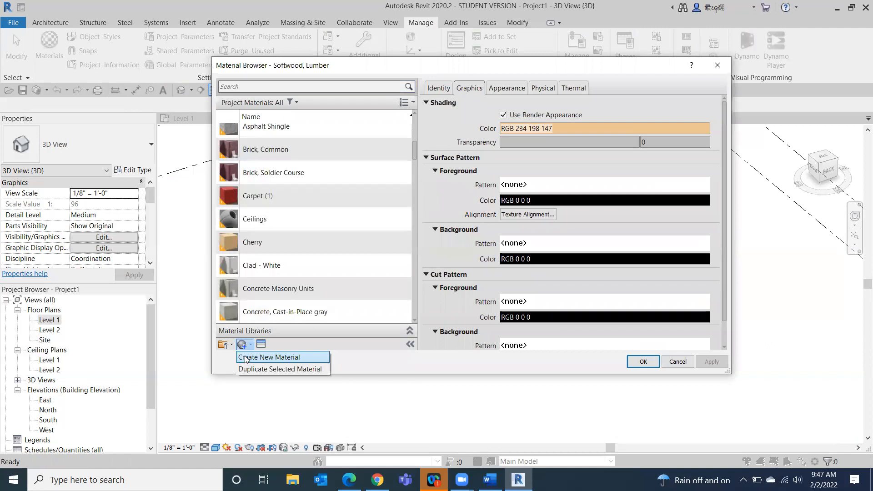
click(245, 358)
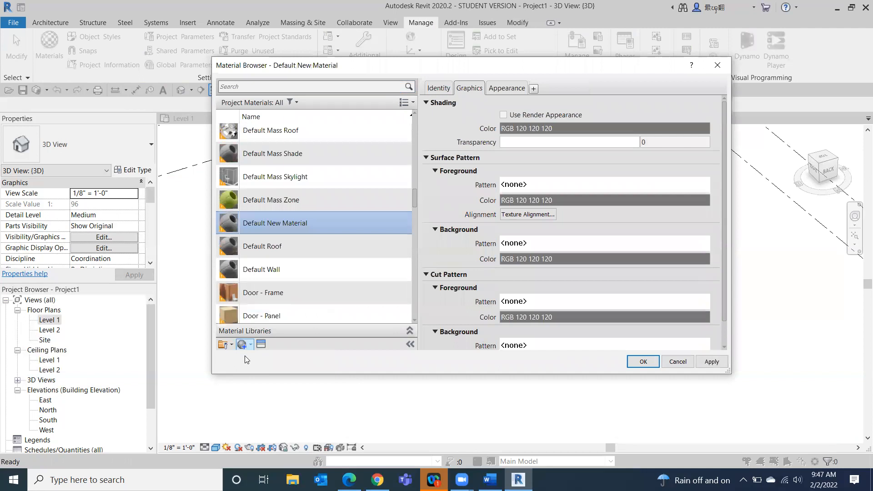
right_click(300, 228)
click(338, 256)
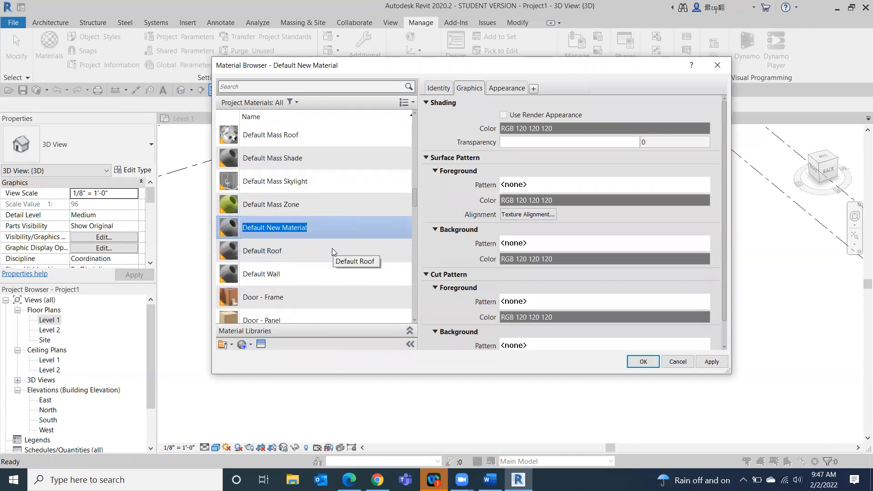
text(MCM)
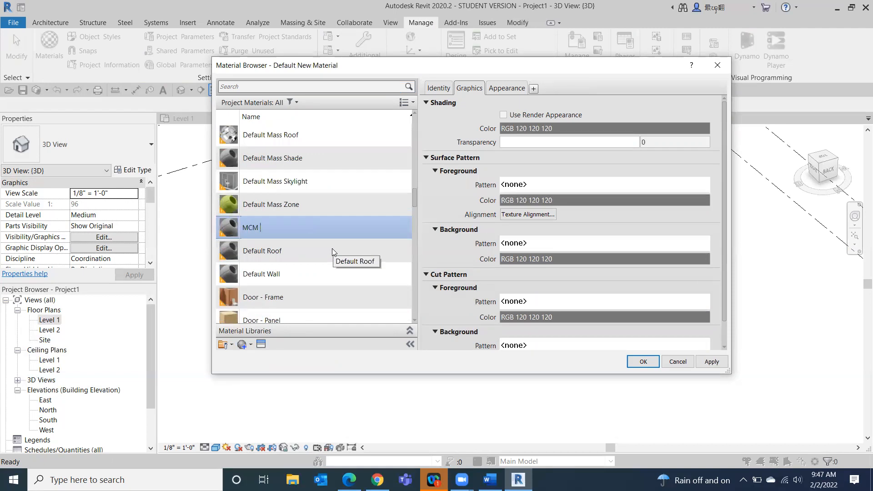
text( brick 2)
- Search the asset library for brick and give MCM brick 2 the masonry appearance Brick - Running - Light Blend
click(257, 349)
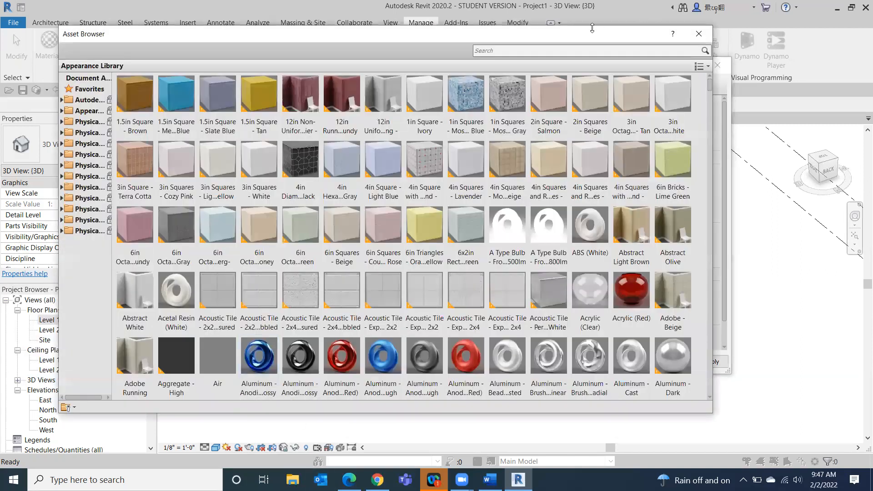
click(575, 47)
text(brick)
key(Return)
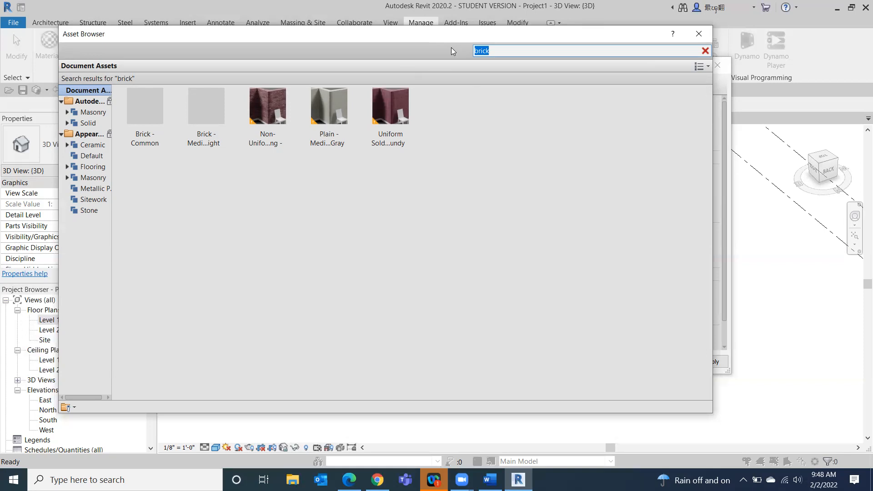
click(93, 112)
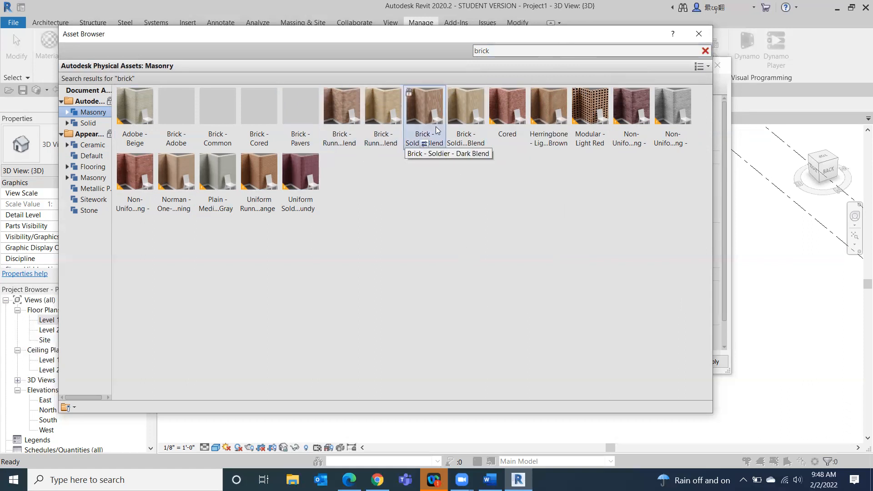
double_click(391, 112)
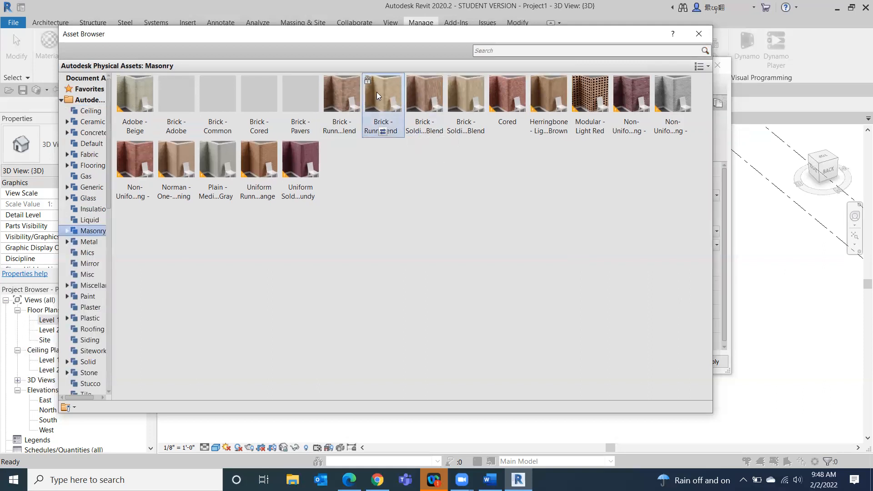
click(383, 132)
click(697, 37)
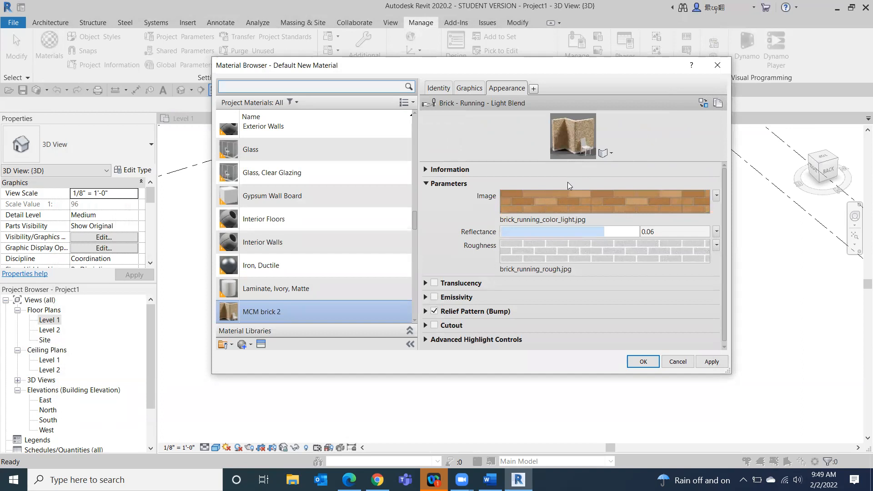
- Make the shading of MCM brick 2 use its render appearance
click(469, 88)
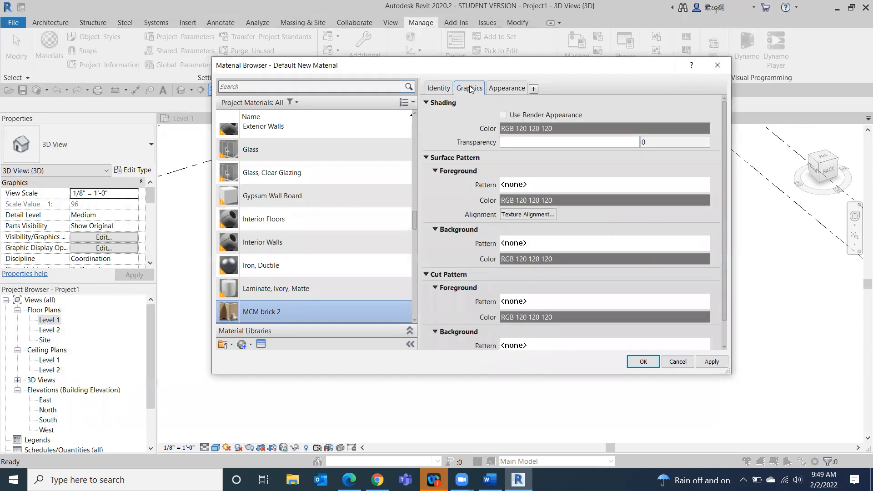
click(504, 115)
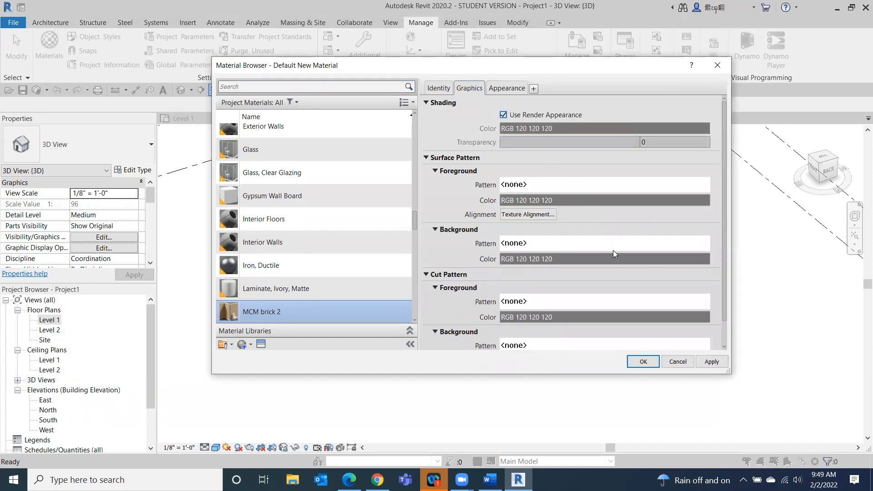
- Confirm the brick material settings and start placing a wall of type Generic - 8" in the Level 1 floor plan
click(643, 362)
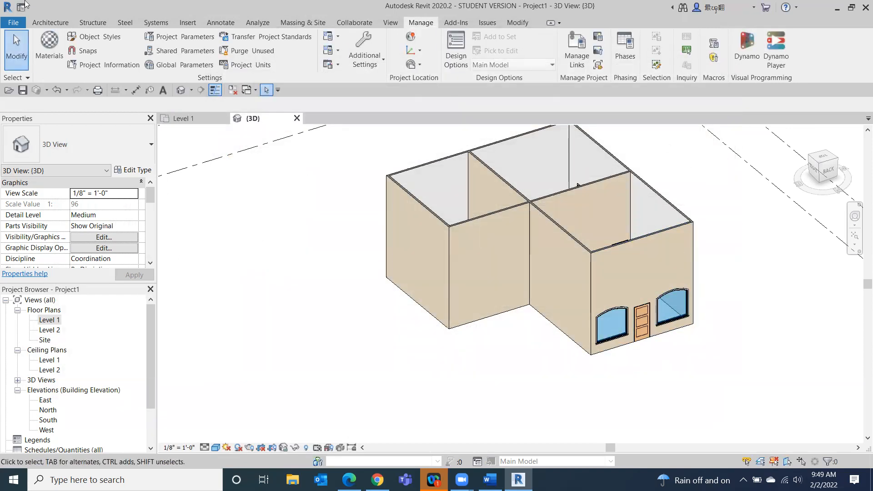
click(44, 24)
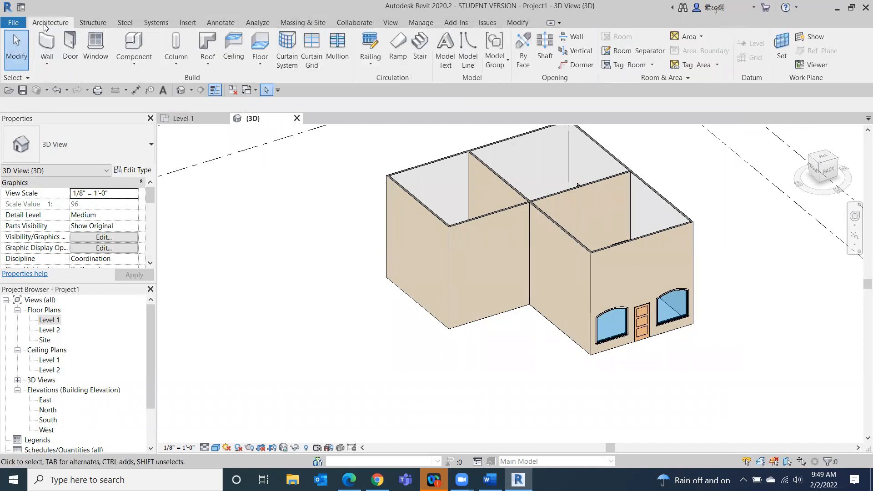
click(47, 48)
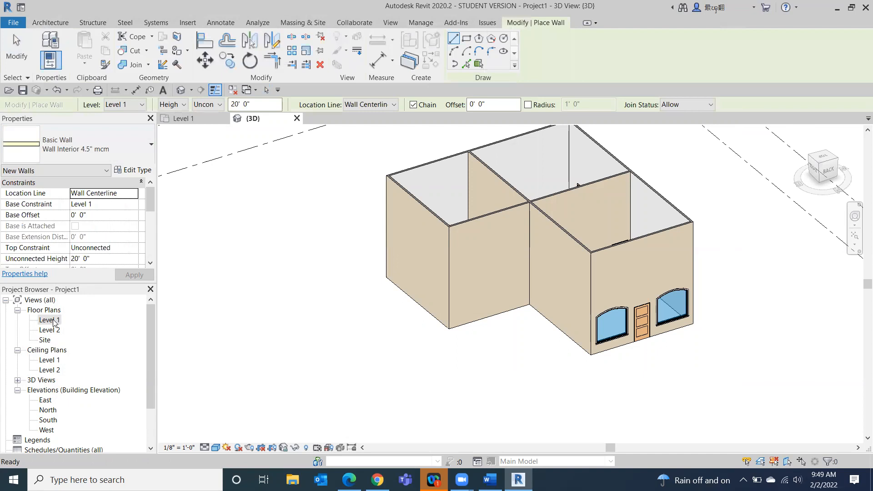
double_click(50, 320)
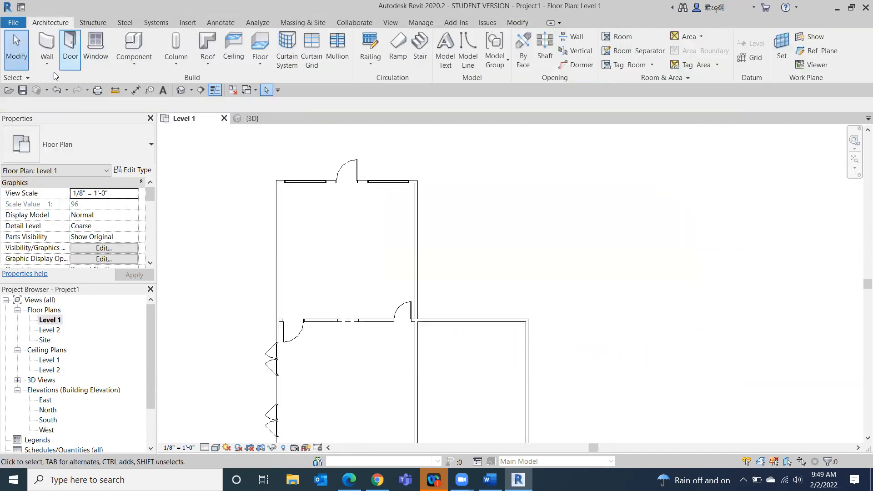
click(46, 43)
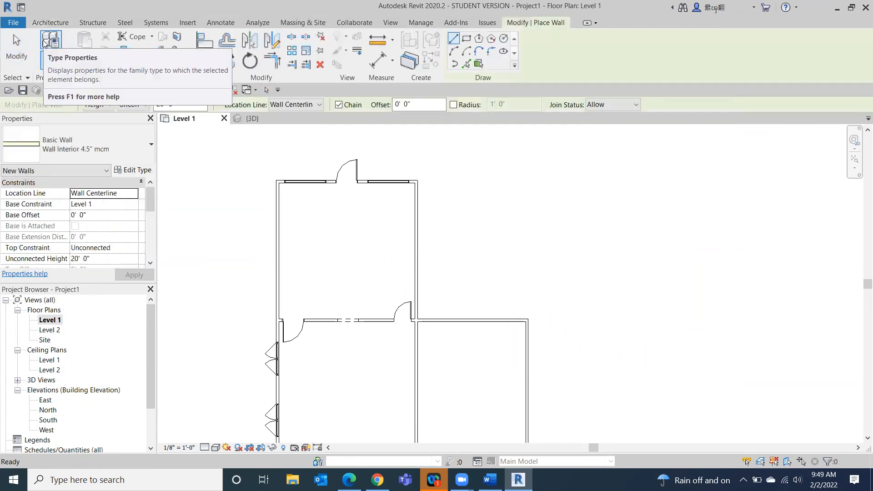
click(67, 142)
drag(148, 354, 147, 269)
click(66, 274)
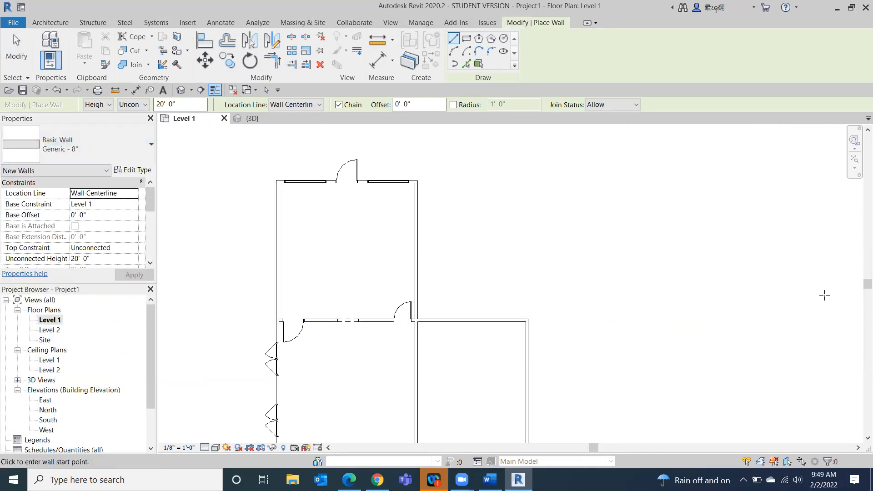
- Duplicate the Generic - 8" wall type under the name Wall Brick 3" mcm
click(137, 170)
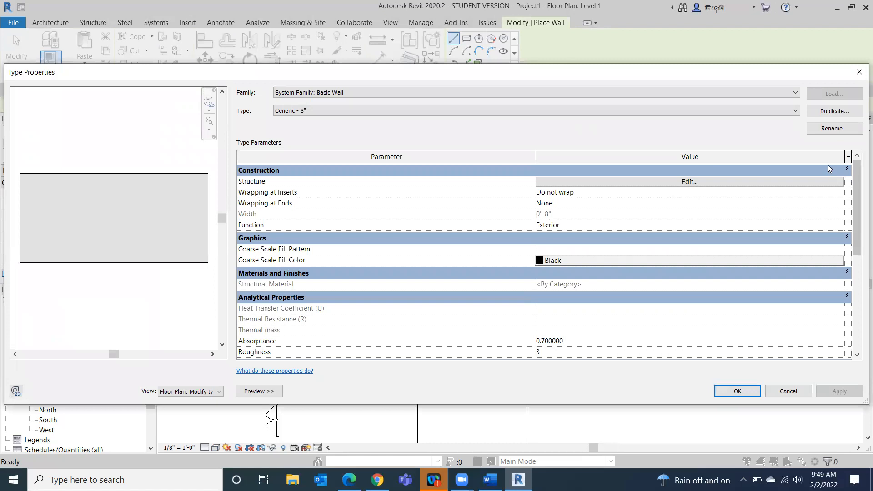
click(823, 112)
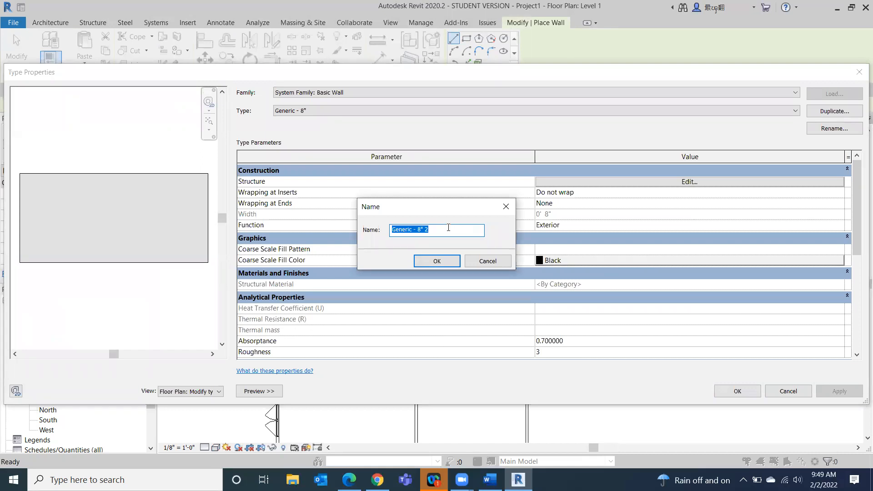
text(Wall Brick 3" mcm)
click(431, 261)
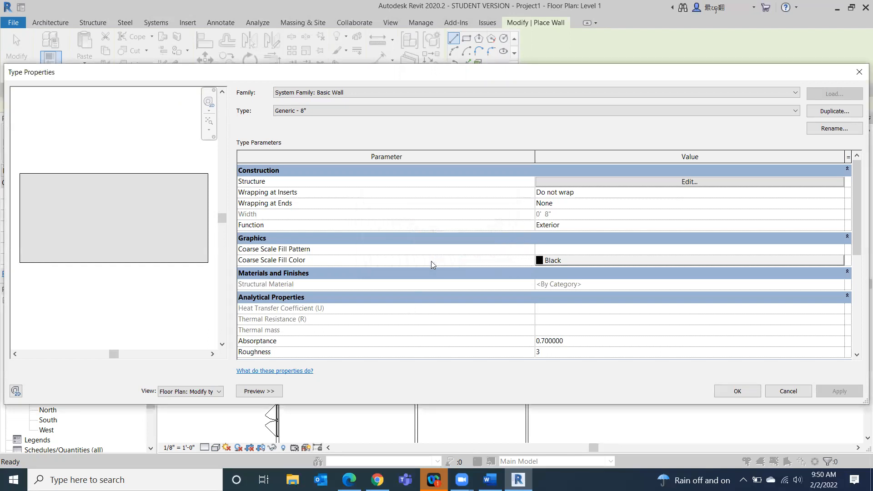
- Give the structure layer of the brick wall type a 3" thickness and the MCM brick 2 material, and apply the type
click(646, 184)
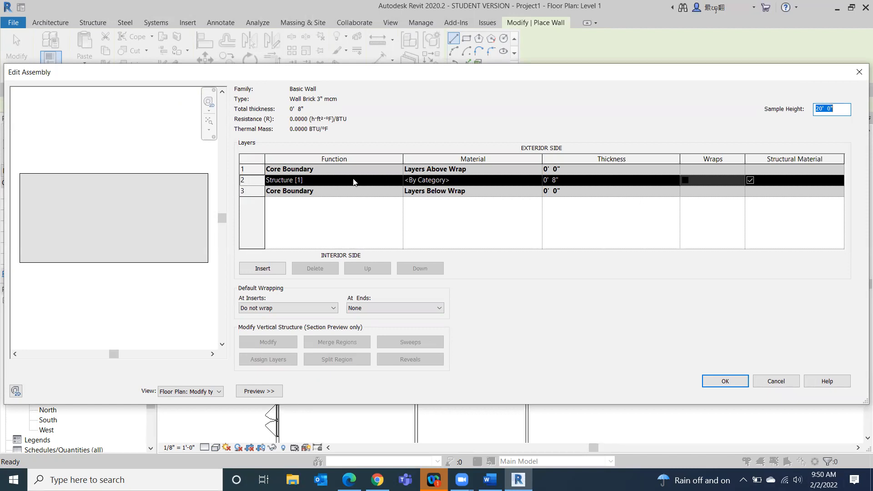
click(565, 183)
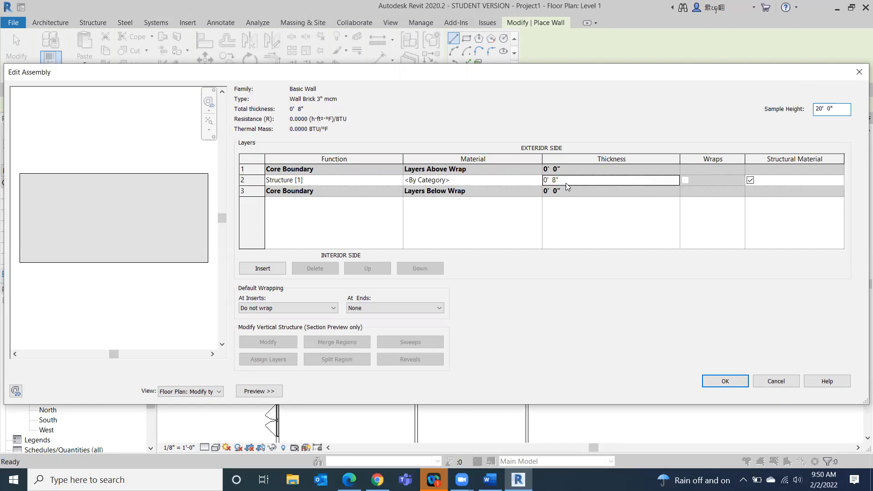
text(3)
key(Tab)
click(479, 184)
click(538, 181)
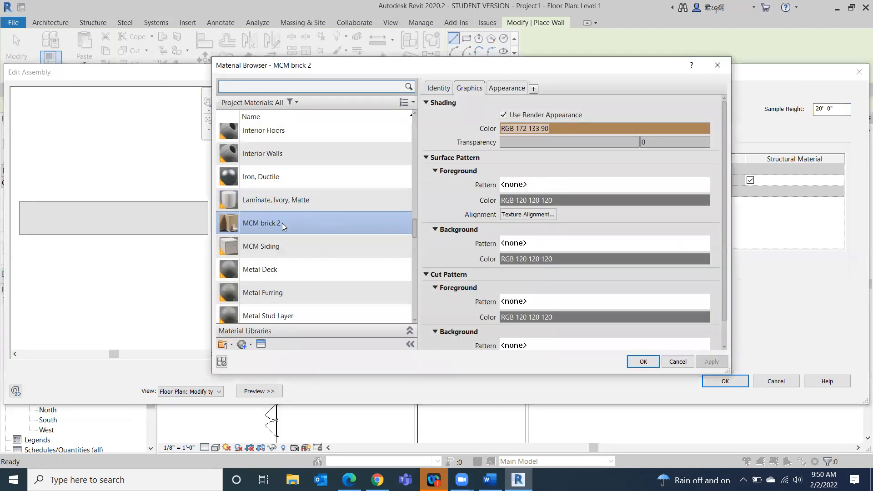
double_click(280, 223)
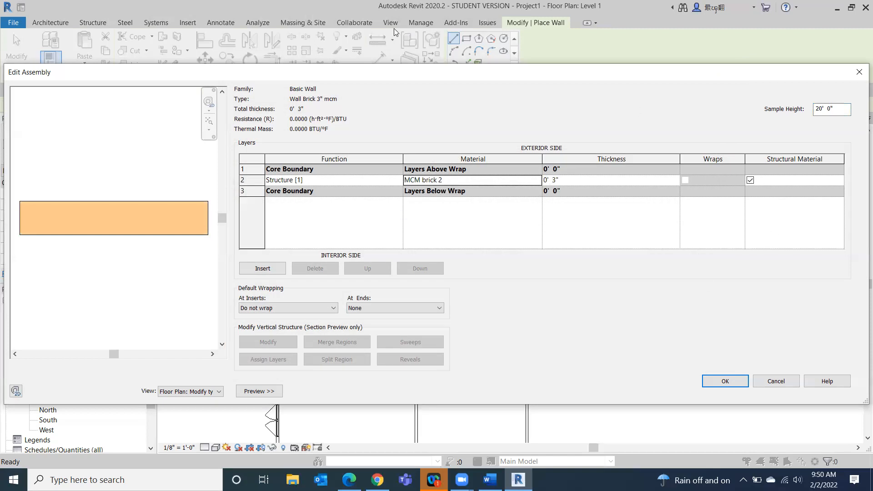
click(725, 381)
key(Return)
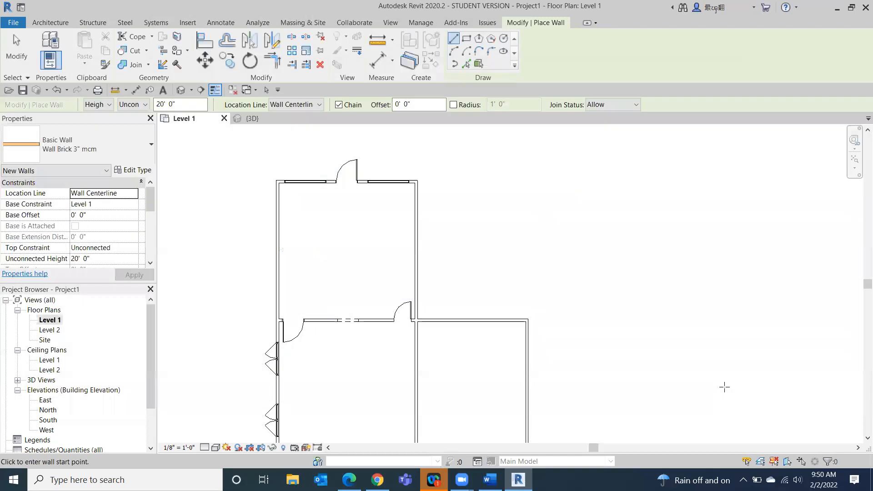
- Draw two connected brick walls beside the building's inner corner, about 14' horizontally in line with the entrance wall and 18' vertically
click(450, 181)
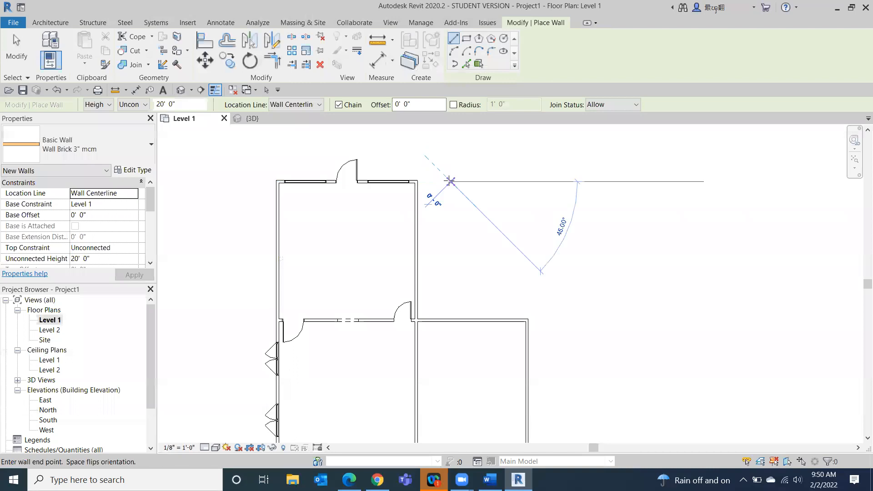
click(547, 181)
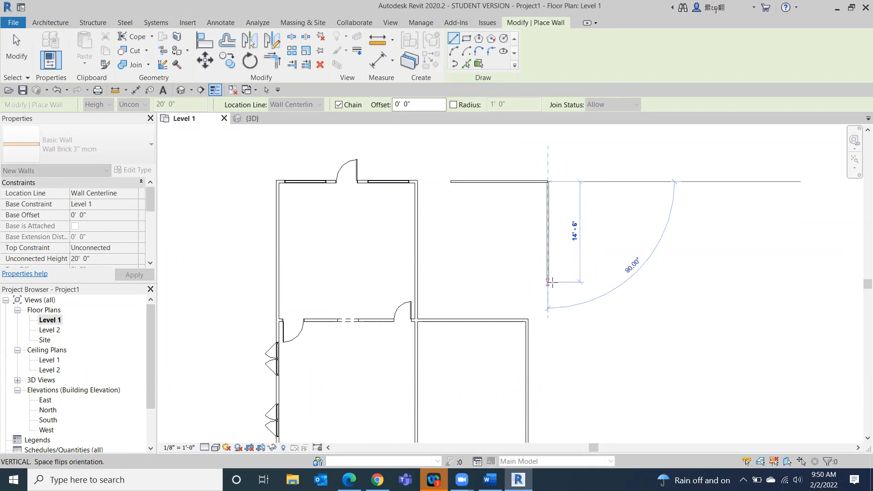
click(548, 306)
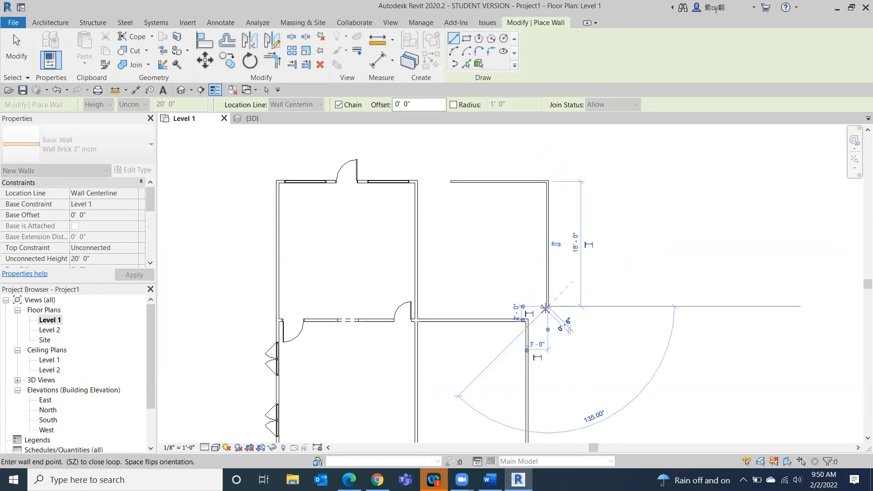
click(17, 50)
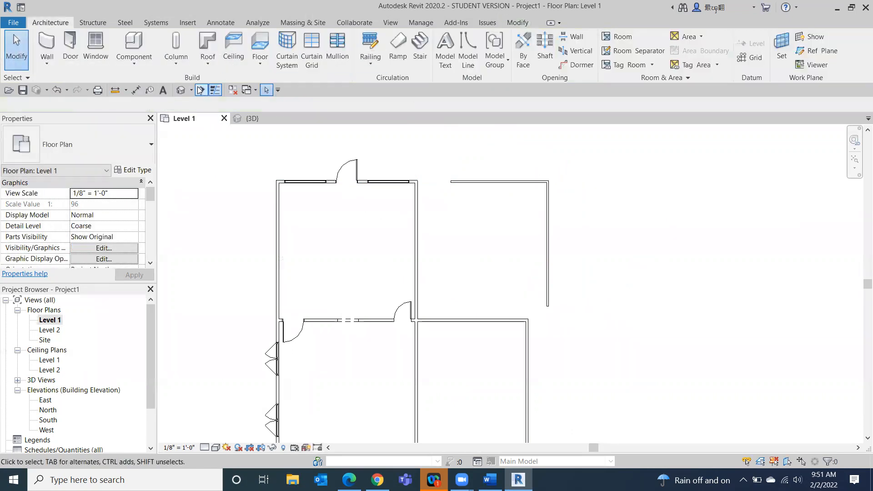
- Show the default 3D view in the Realistic visual style and inspect the brick and siding finishes up close
click(181, 90)
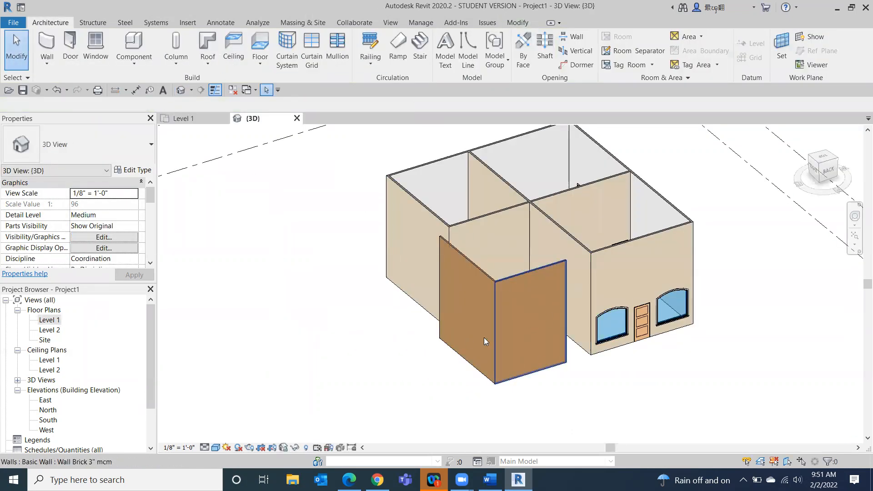
click(216, 447)
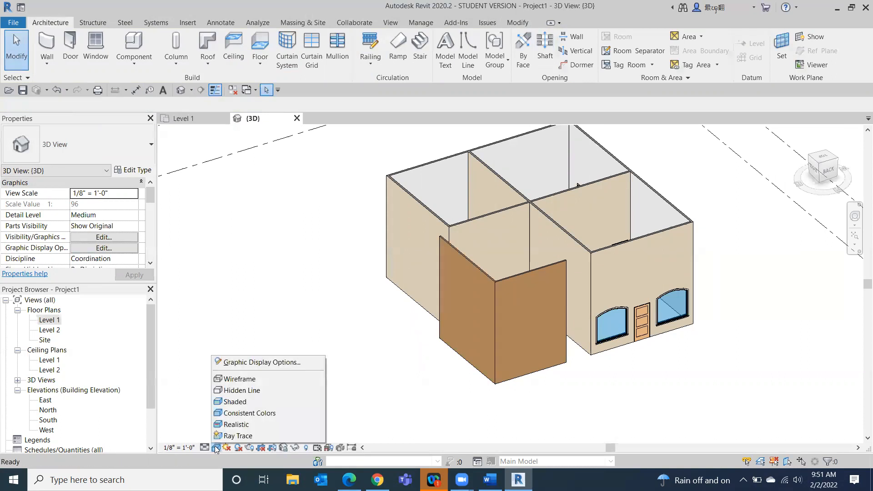
click(234, 424)
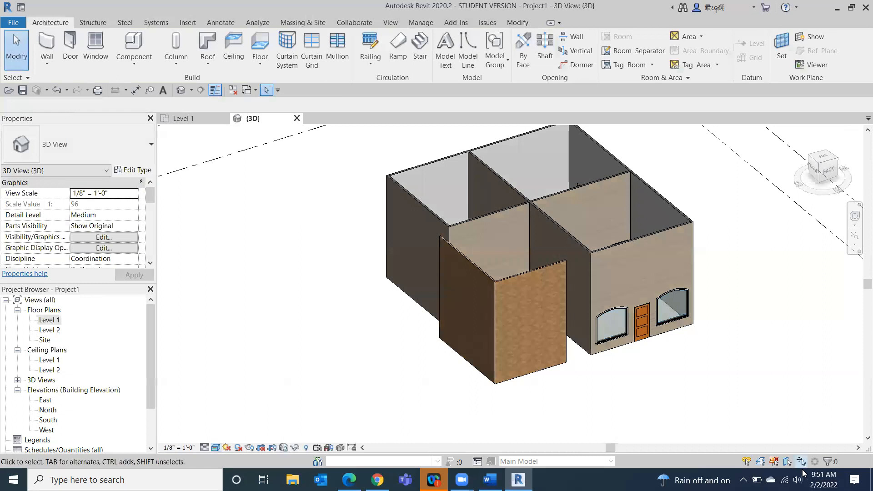
scroll(655, 376, up, 5)
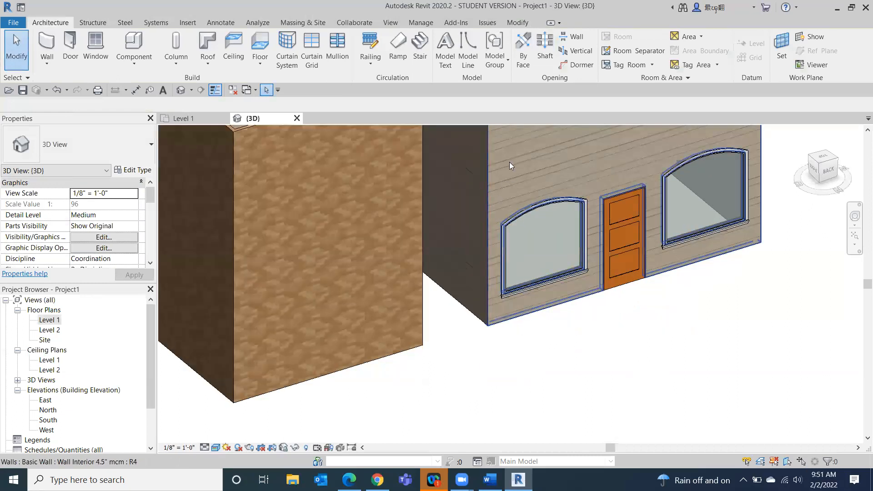
scroll(509, 162, down, 4)
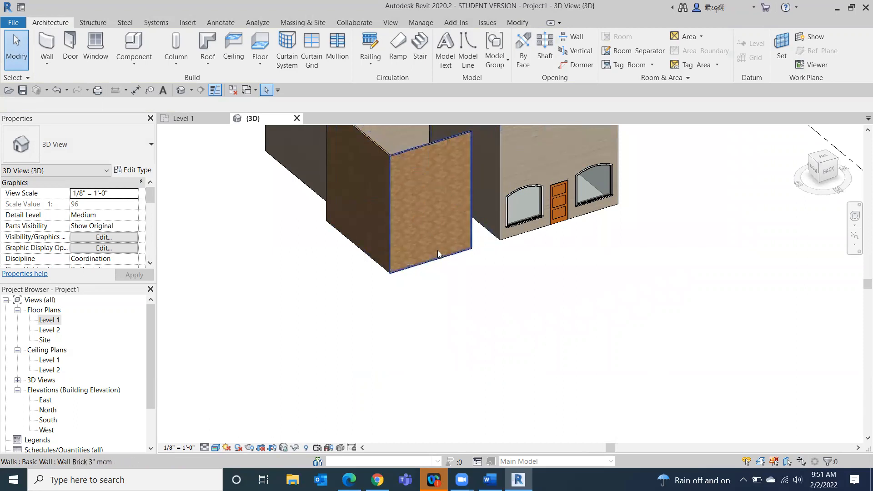
scroll(404, 188, up, 2)
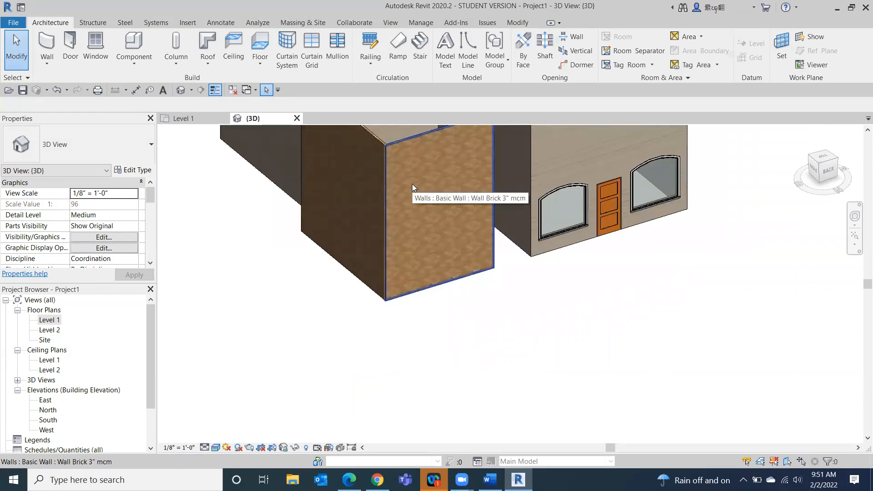
- Set the unconnected height of both brick walls to 4' 0"
click(412, 184)
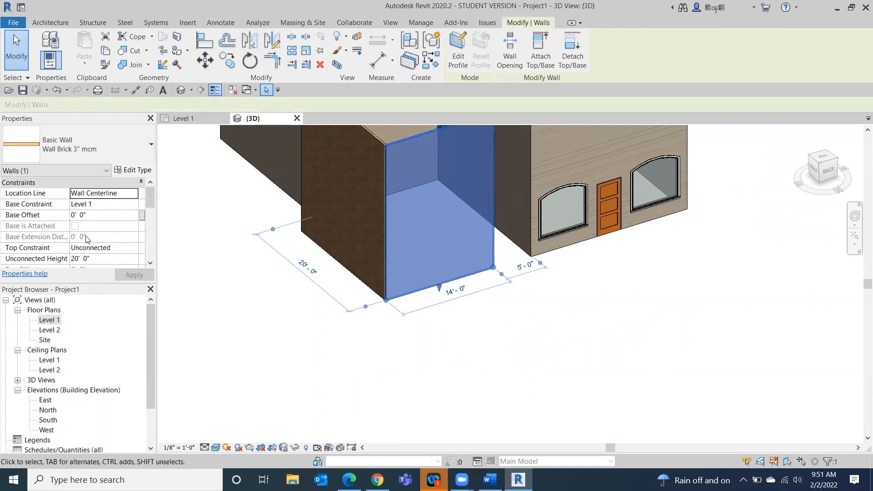
click(88, 260)
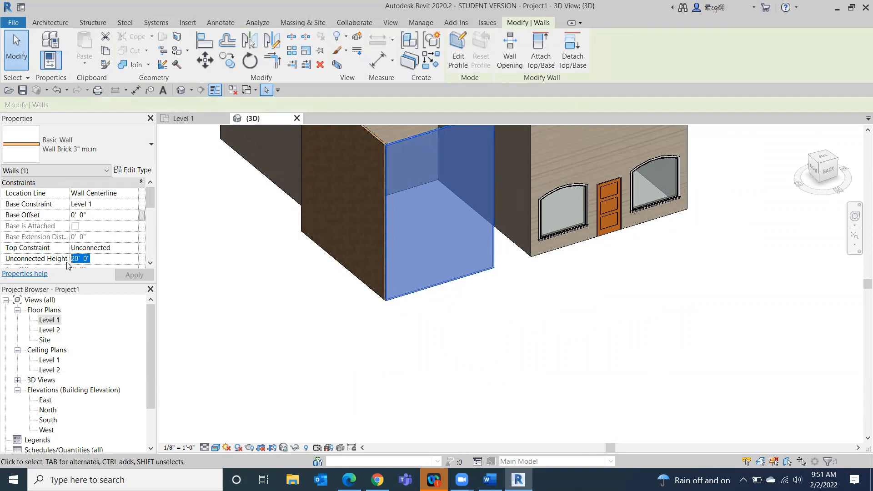
text(3)
click(237, 306)
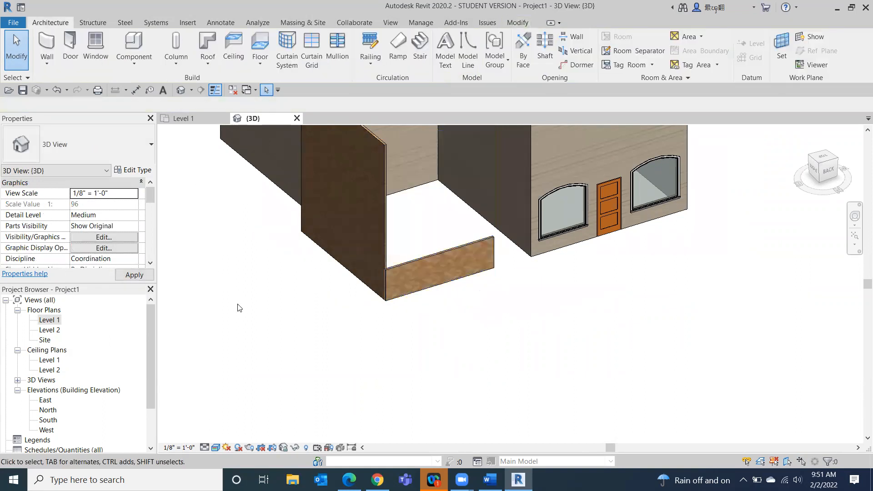
click(347, 196)
click(74, 260)
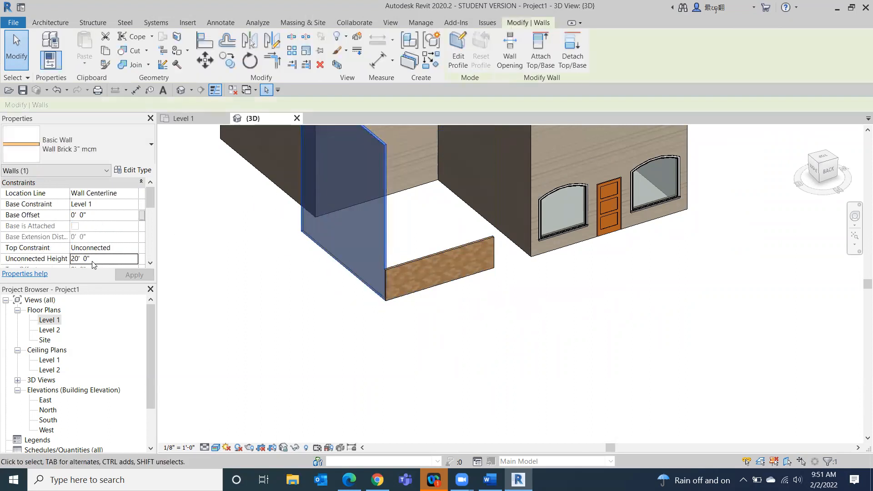
text(4)
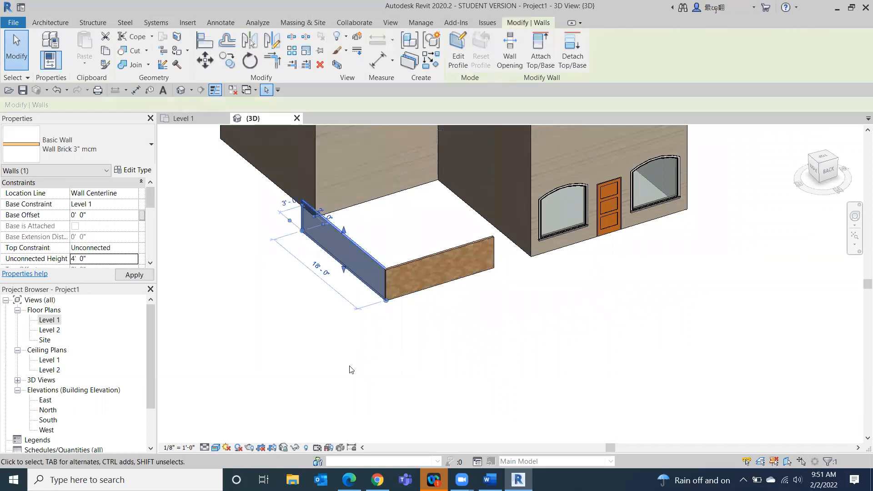
click(399, 384)
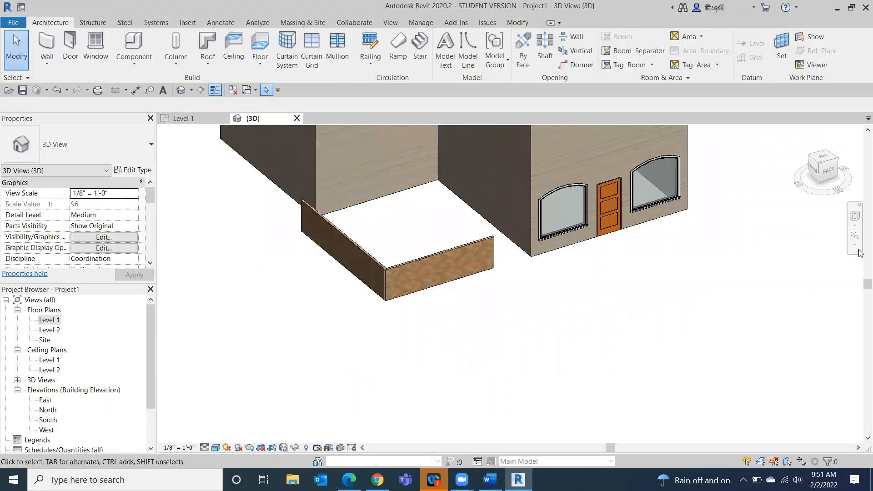
- Examine the low brick walls and the whole building from a higher angle
click(826, 168)
drag(823, 162, 827, 171)
middle_drag(730, 265, 740, 354)
mouse_move(830, 167)
mouse_down()
mouse_move(794, 186)
mouse_move(690, 190)
mouse_move(672, 203)
mouse_move(677, 221)
mouse_move(684, 150)
mouse_move(752, 202)
mouse_up()
shift+middle_drag(752, 203, 182, 226)
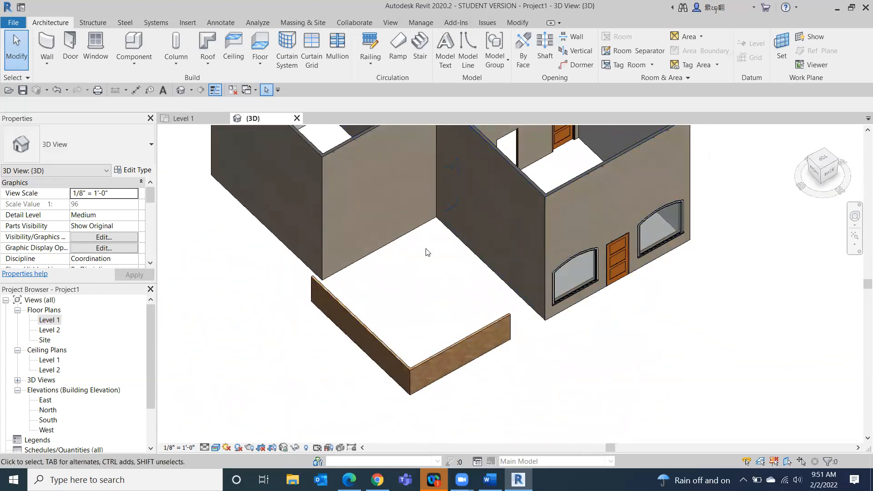
middle_drag(401, 304, 414, 374)
scroll(403, 373, down, 2)
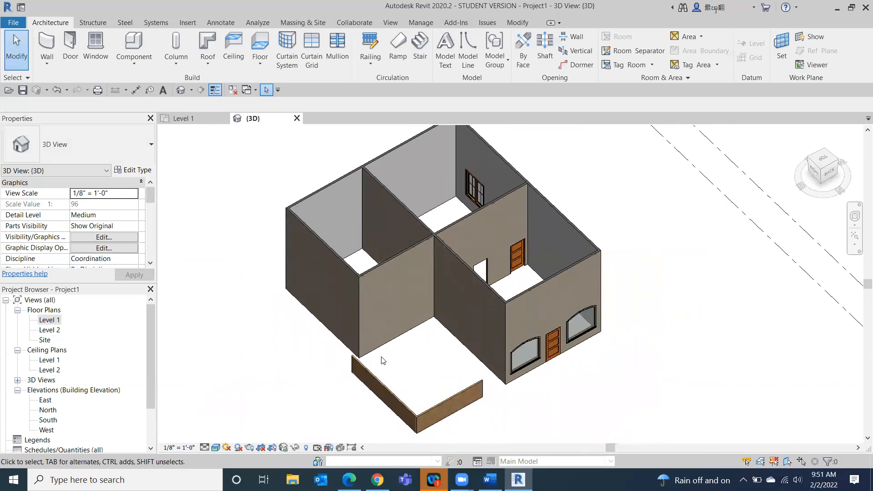